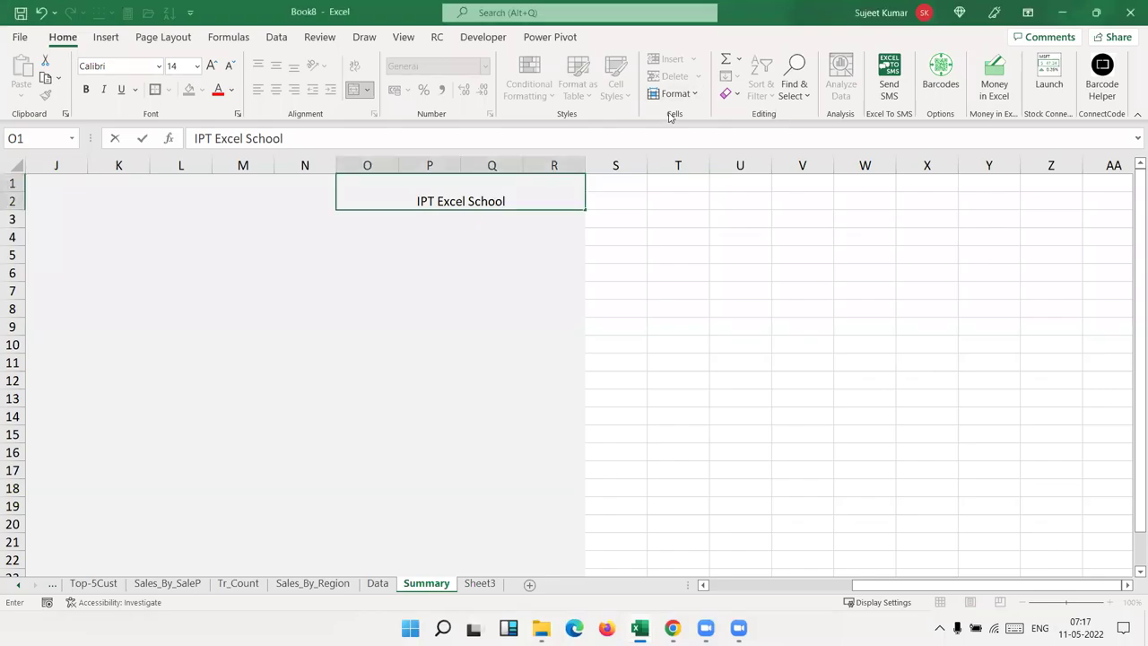
Step: Enlarge the merged IPT Excel School heading in O1 to 28 pt and left-align it
key("Return")
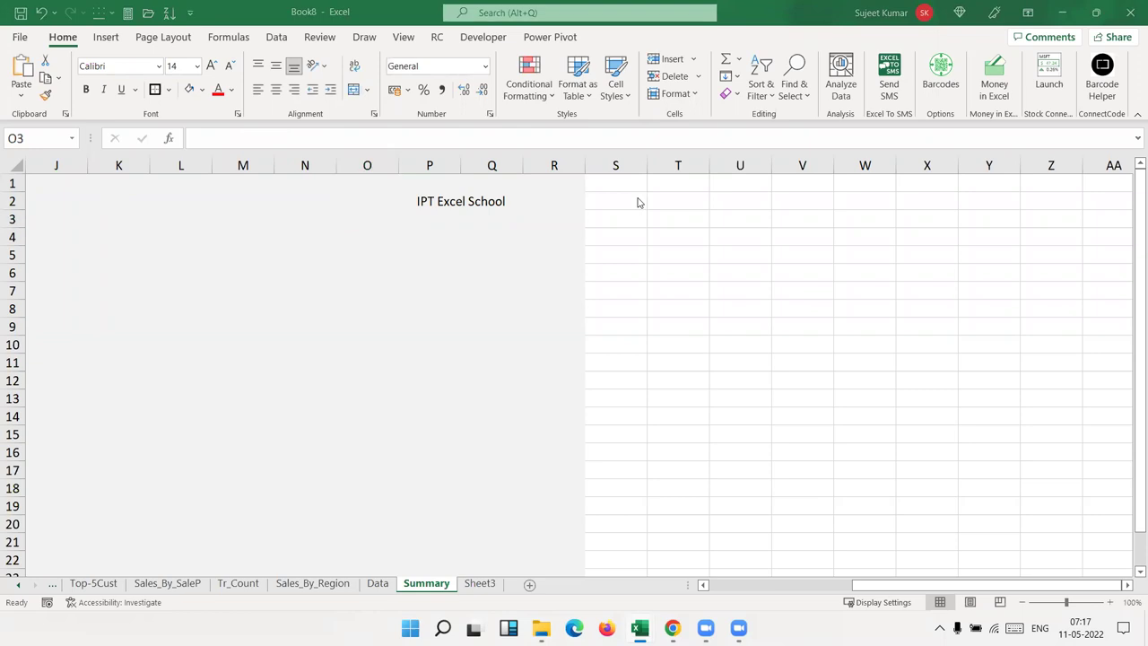
key("Home")
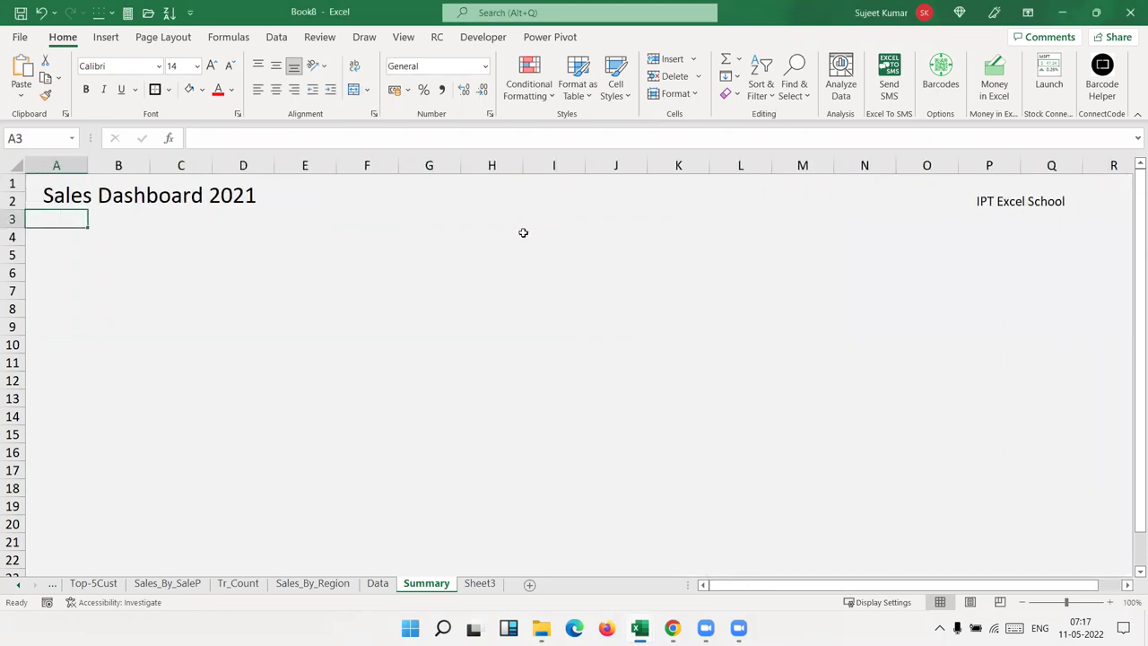
left_click(975, 197)
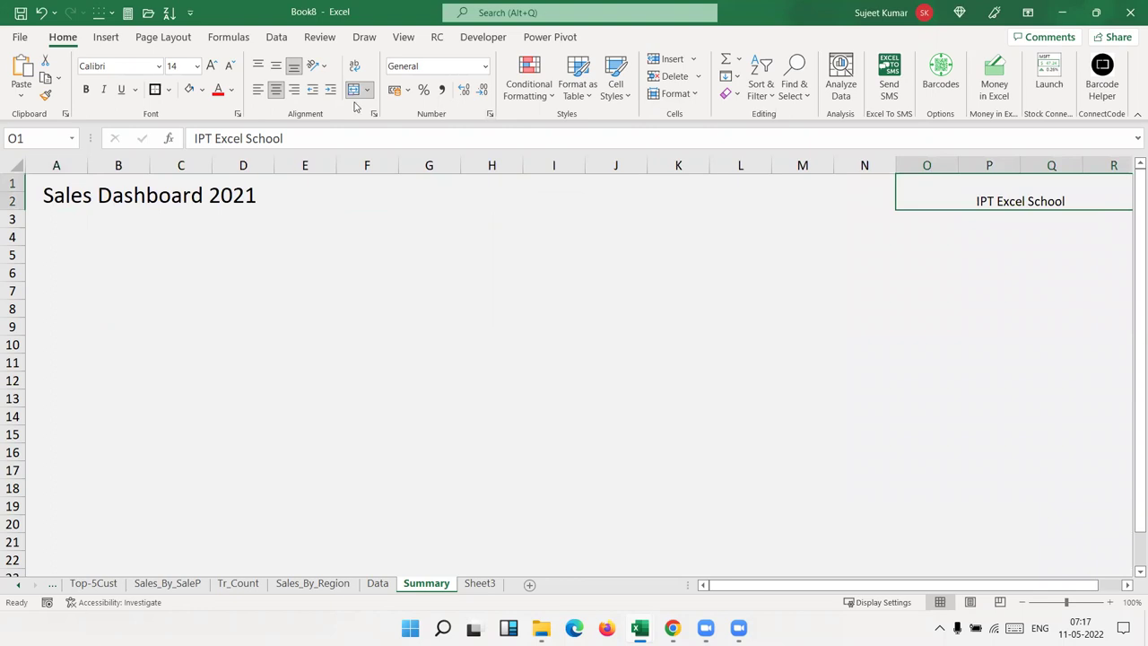
left_click(212, 66)
left_click(212, 66)
left_click(212, 66)
left_click(211, 66)
left_click(212, 66)
left_click(212, 66)
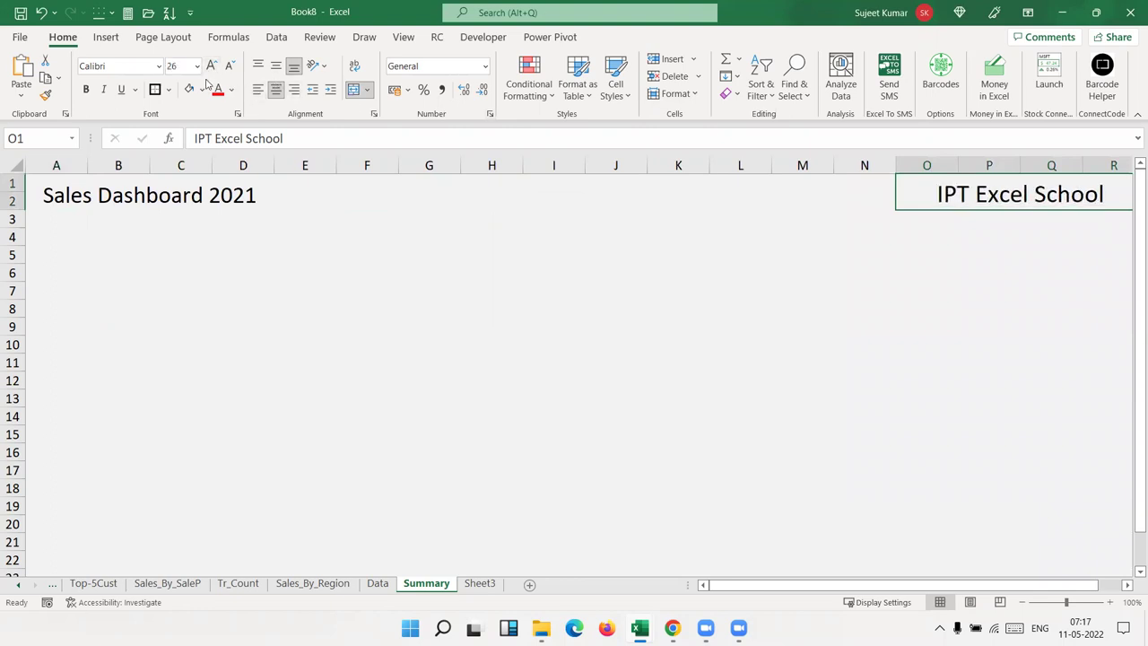
left_click(257, 90)
left_click(212, 67)
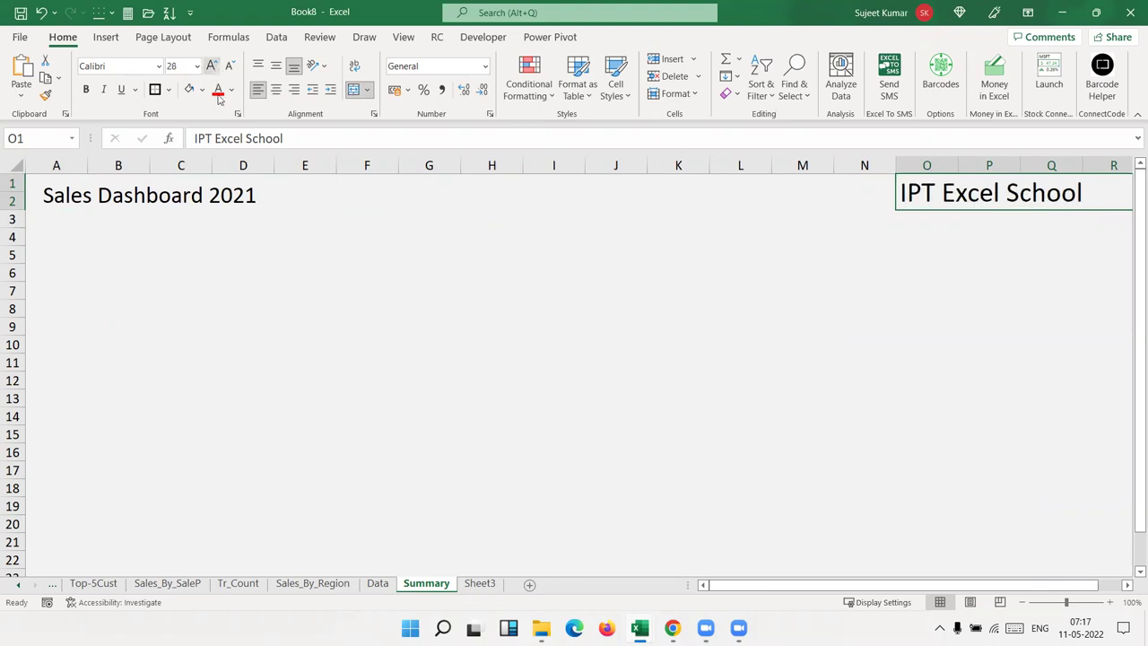
left_click(520, 238)
left_click(259, 251)
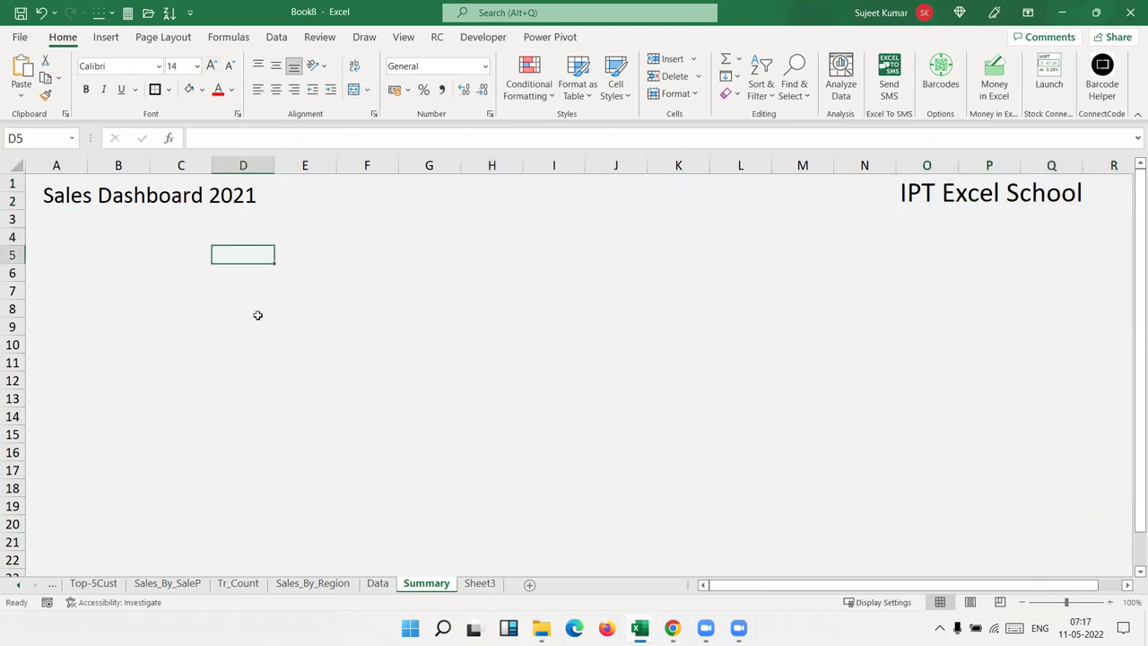
Step: Paste the 2021 Sales Trend chart at A4 on Summary, move it under the title, narrow it to column K
left_click(88, 584)
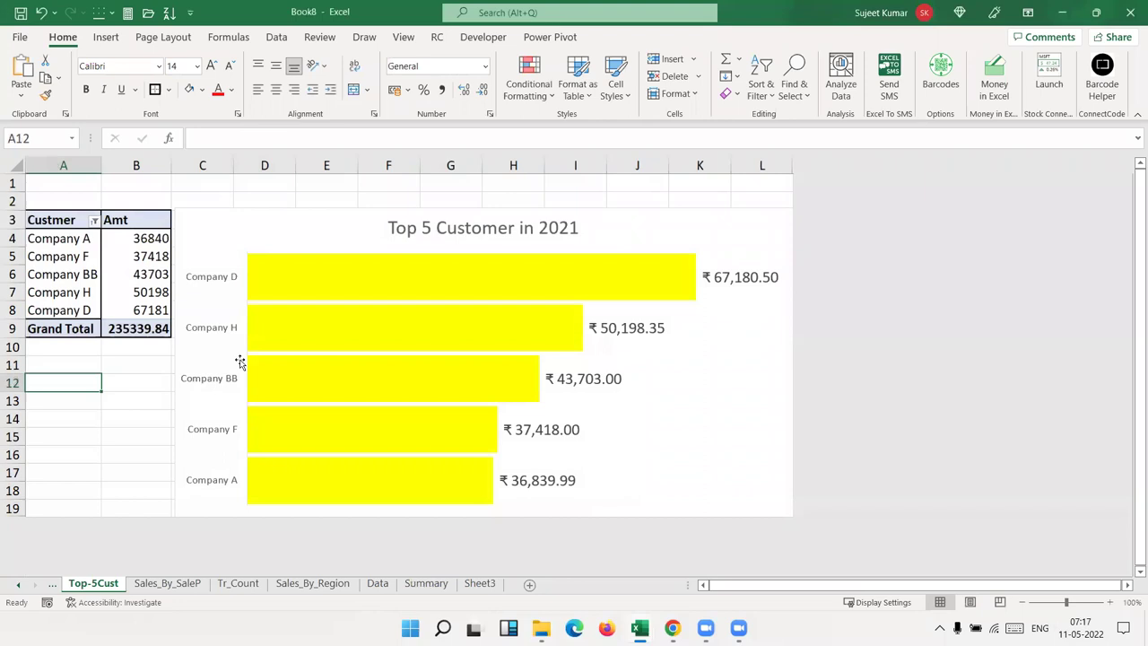
left_click(16, 585)
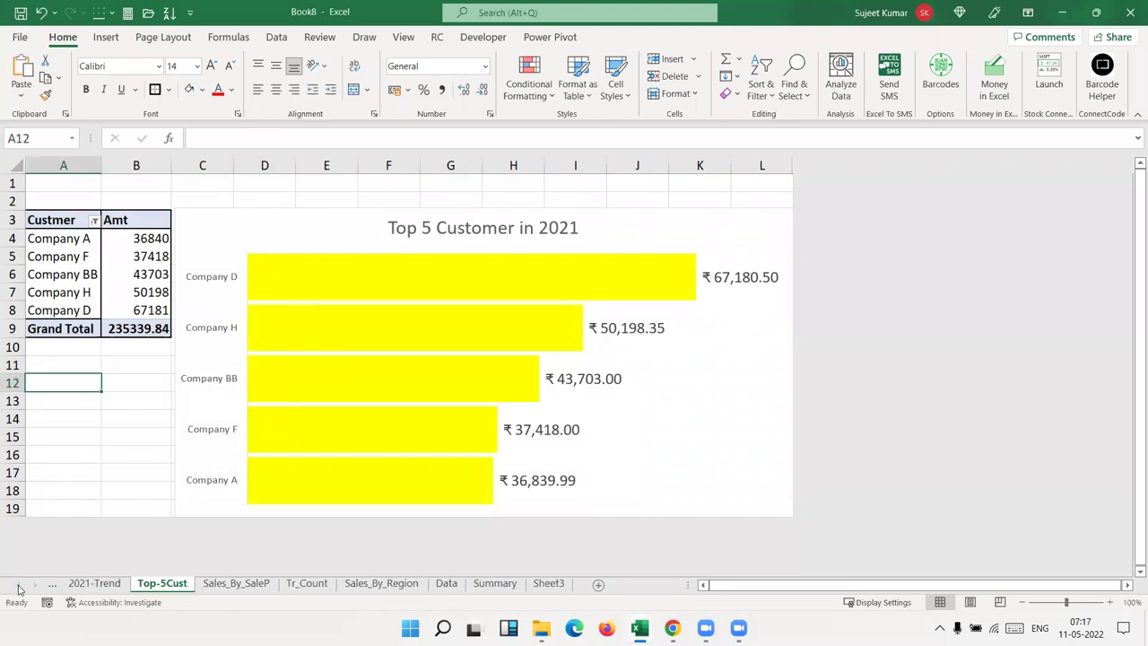
left_click(89, 584)
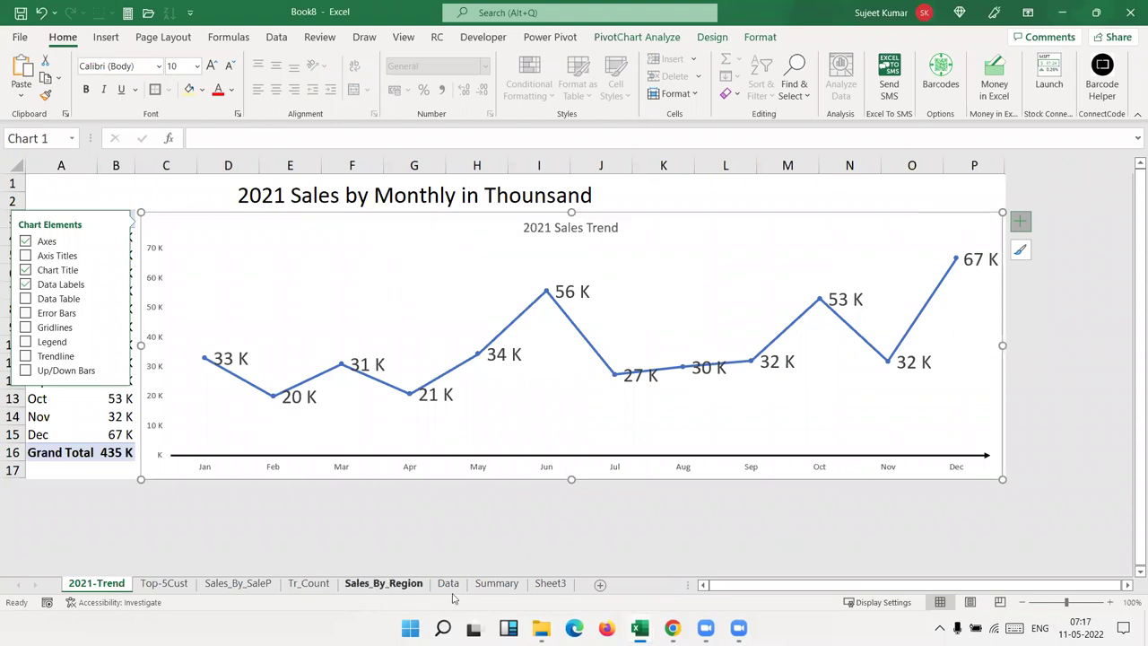
left_click(496, 584)
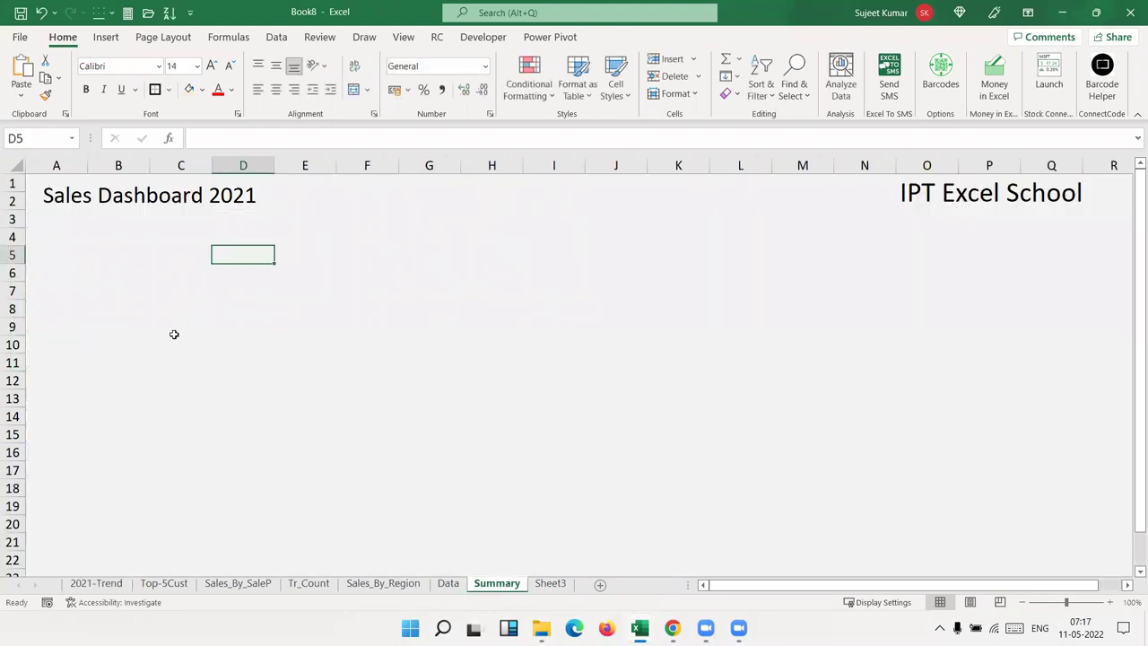
left_click(57, 235)
key("ctrl+v")
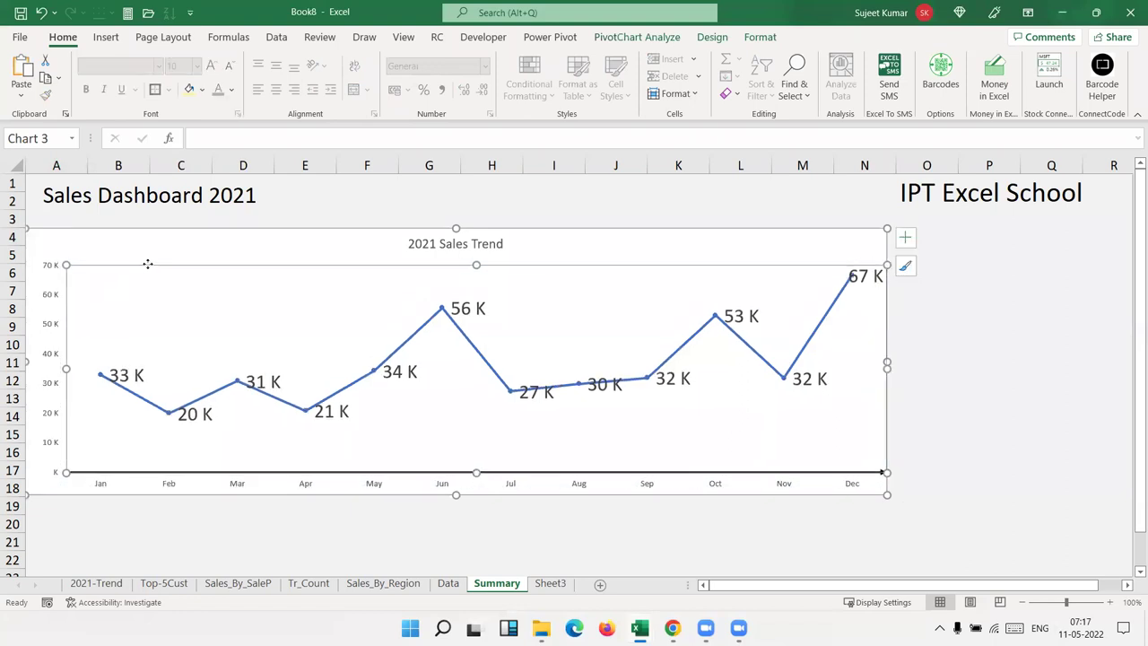
left_click_drag(147, 259, 152, 221)
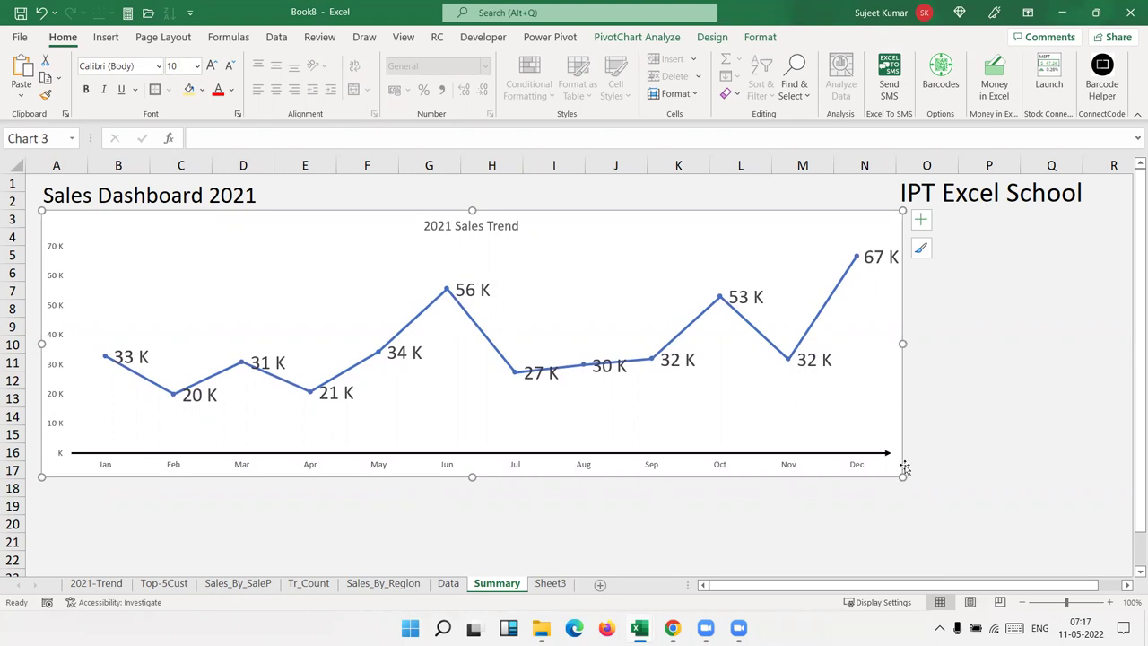
left_click_drag(904, 478, 739, 467)
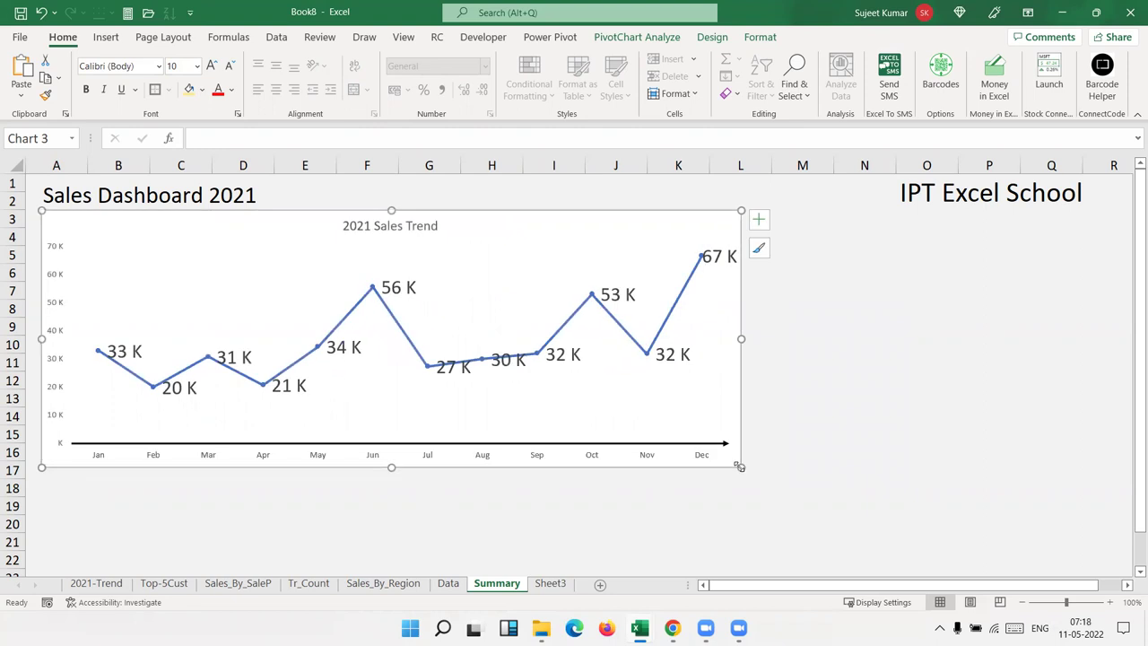
left_click(902, 389)
Step: Copy the Top 5 Customer chart from Top-5Cust and select cell N4 on Summary
left_click(148, 584)
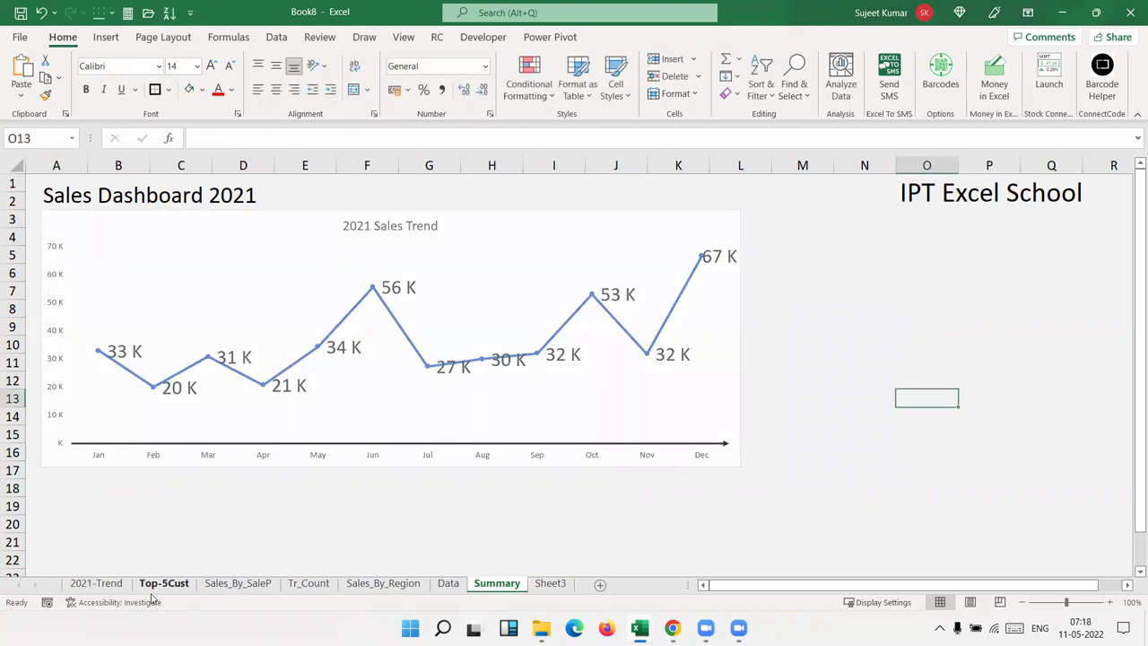
left_click(693, 221)
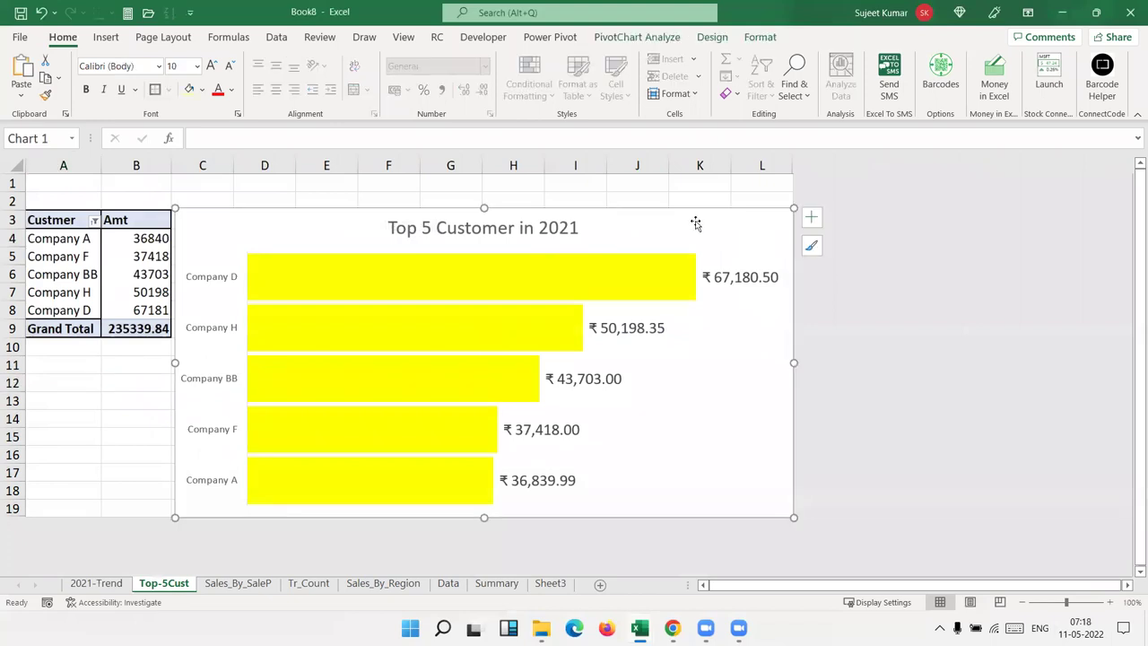
left_click(238, 584)
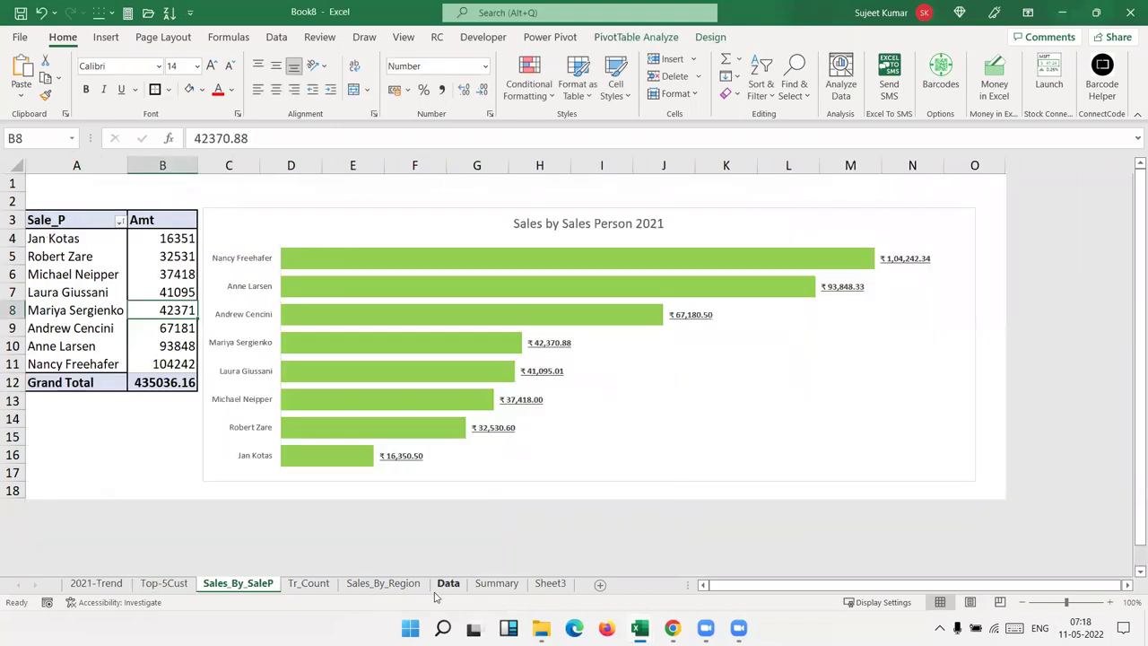
left_click(494, 584)
left_click(874, 233)
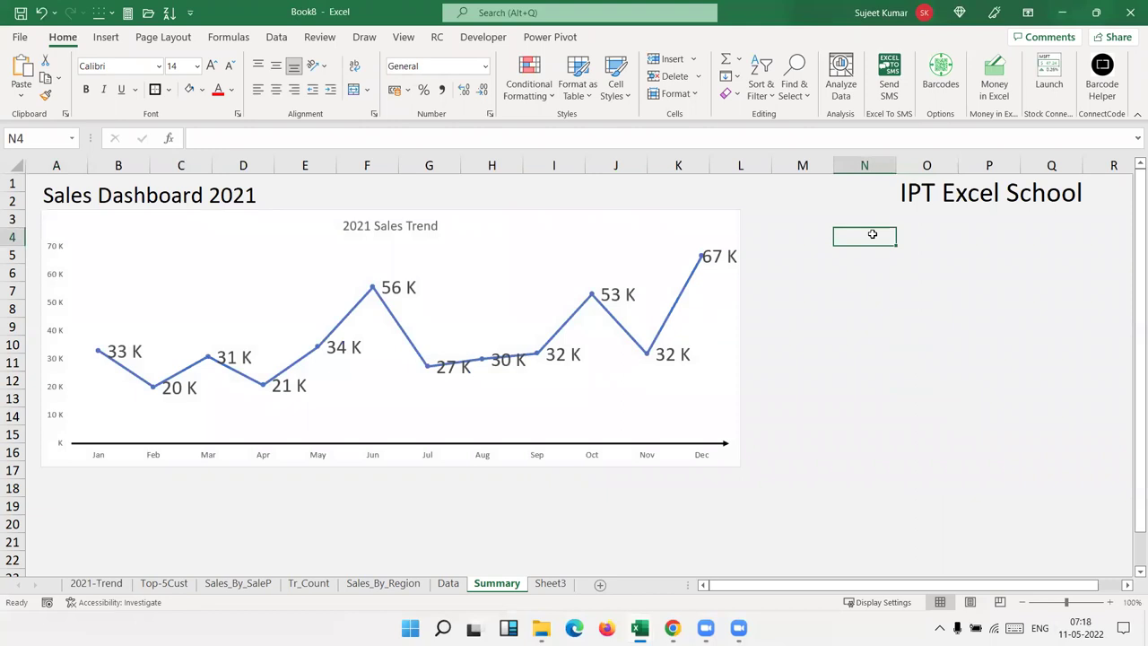
Step: Paste the Top 5 Customer chart beside the trend chart and resize it to end at column R
key("ctrl+v")
left_click_drag(869, 236, 785, 219)
left_click_drag(751, 516, 744, 471)
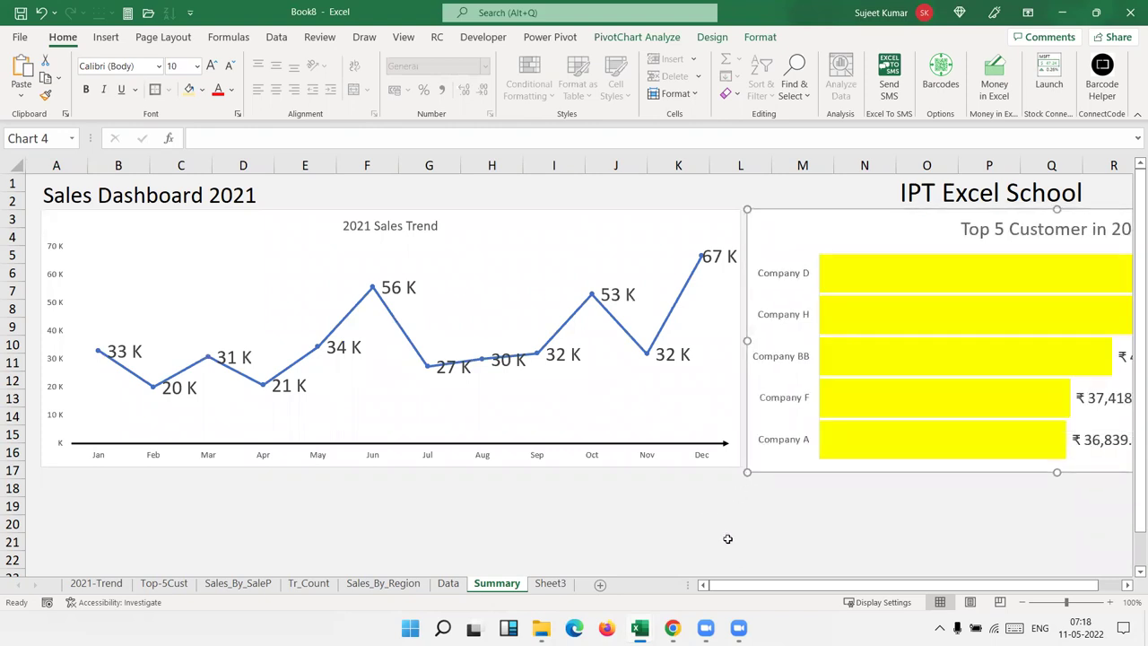
left_click(1128, 586)
left_click(1128, 585)
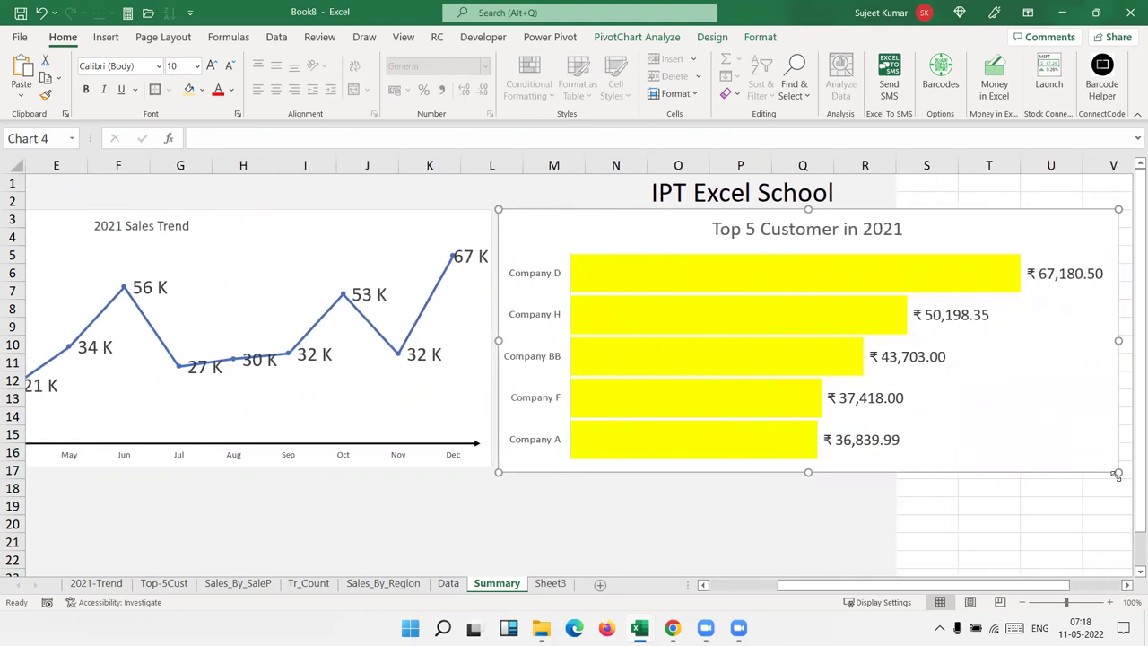
left_click_drag(1117, 475, 886, 455)
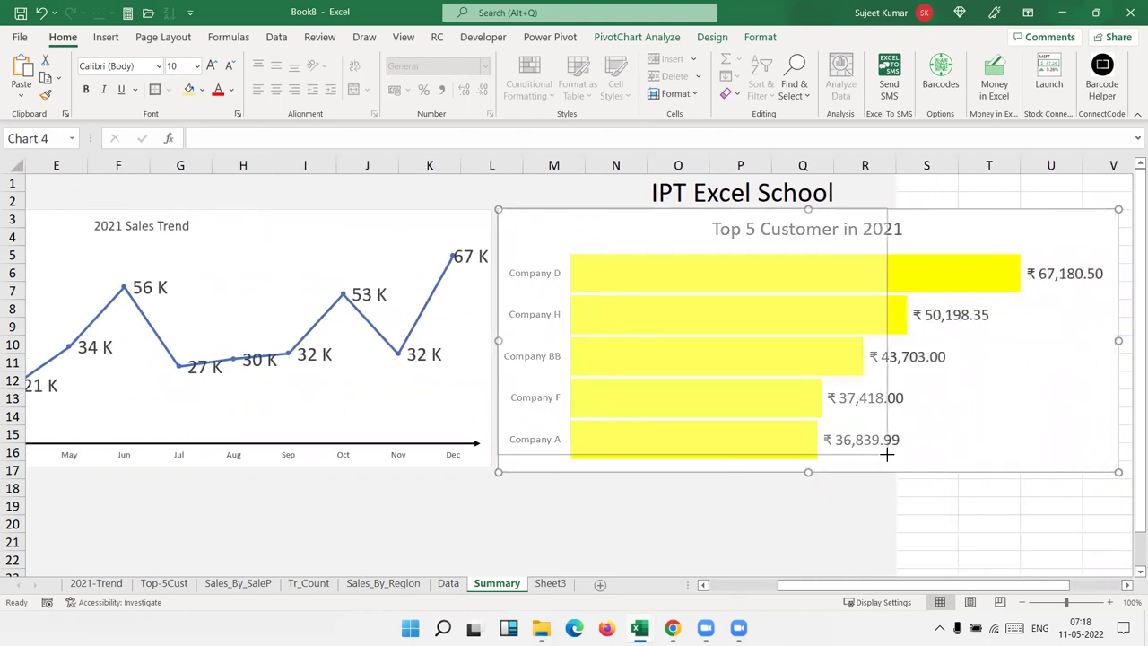
left_click_drag(887, 455, 895, 454)
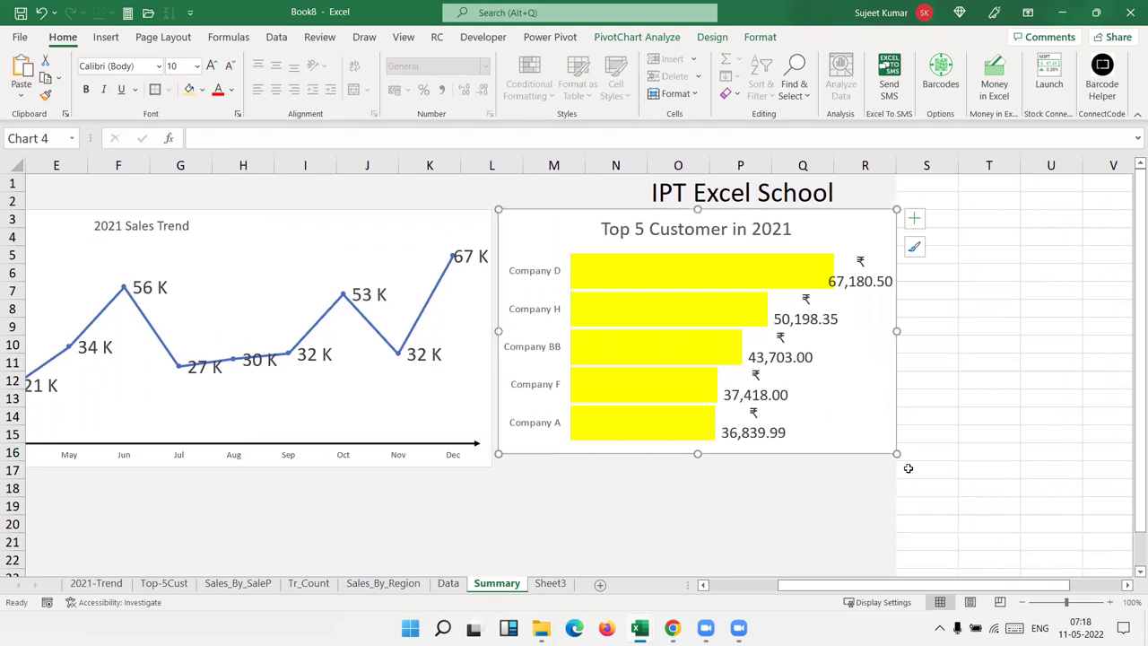
left_click(966, 464)
Step: Shrink the customer chart's value labels, company name labels and title, with the title at 16 pt
left_click(869, 289)
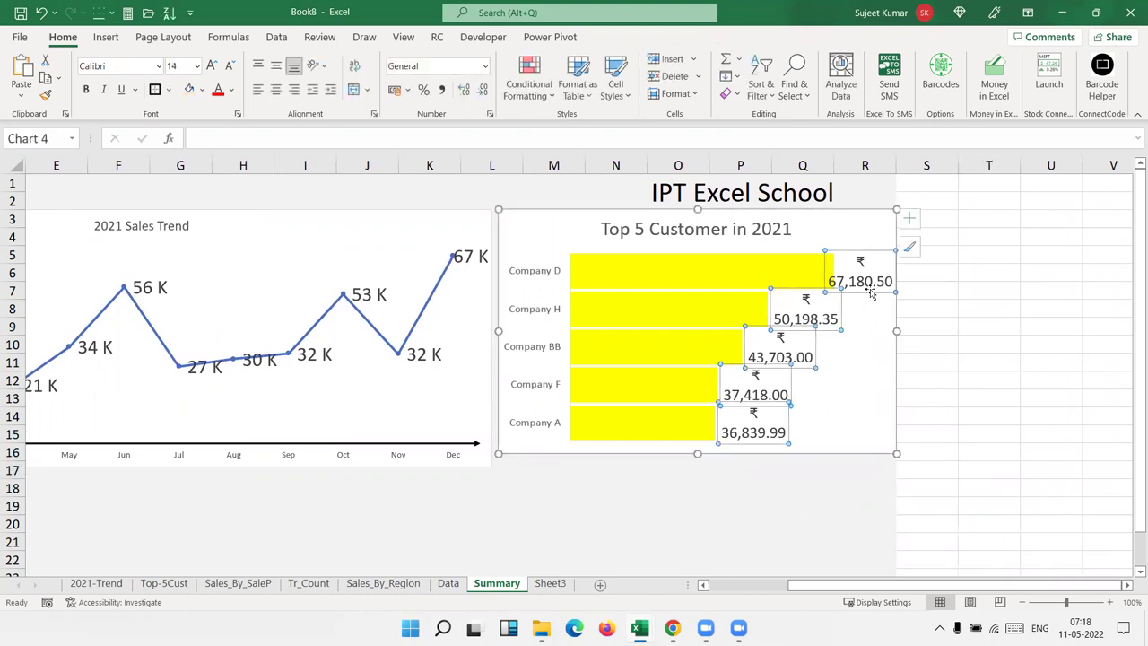
left_click(229, 68)
left_click(229, 68)
left_click(230, 68)
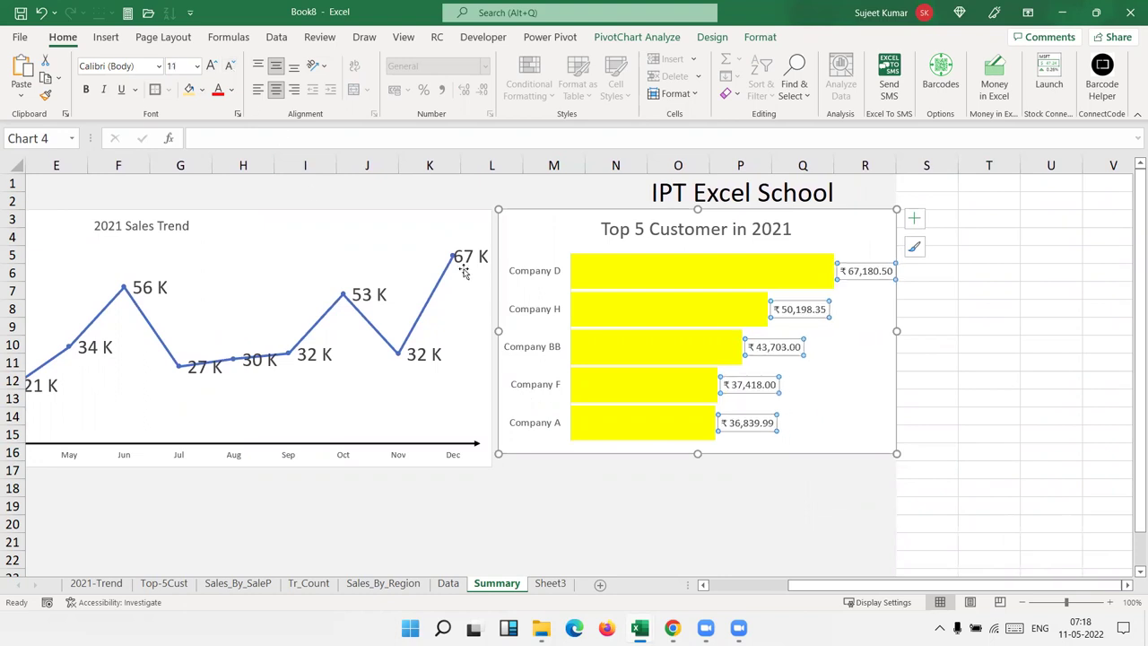
left_click(531, 272)
left_click(230, 69)
left_click(611, 235)
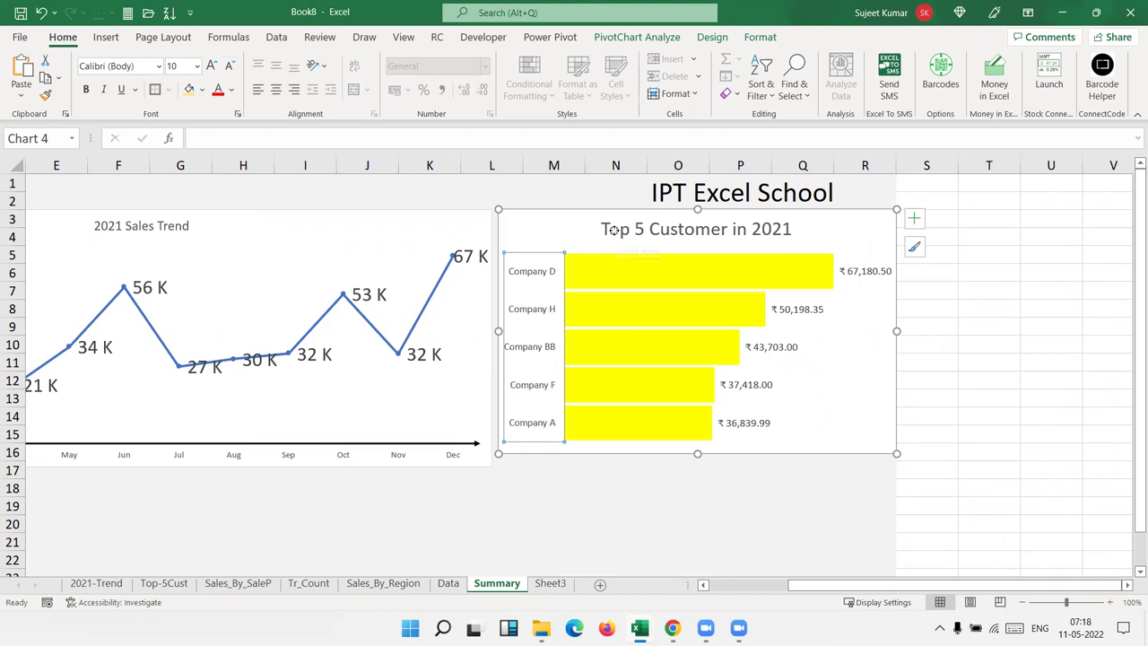
left_click(229, 65)
left_click(230, 66)
left_click(777, 543)
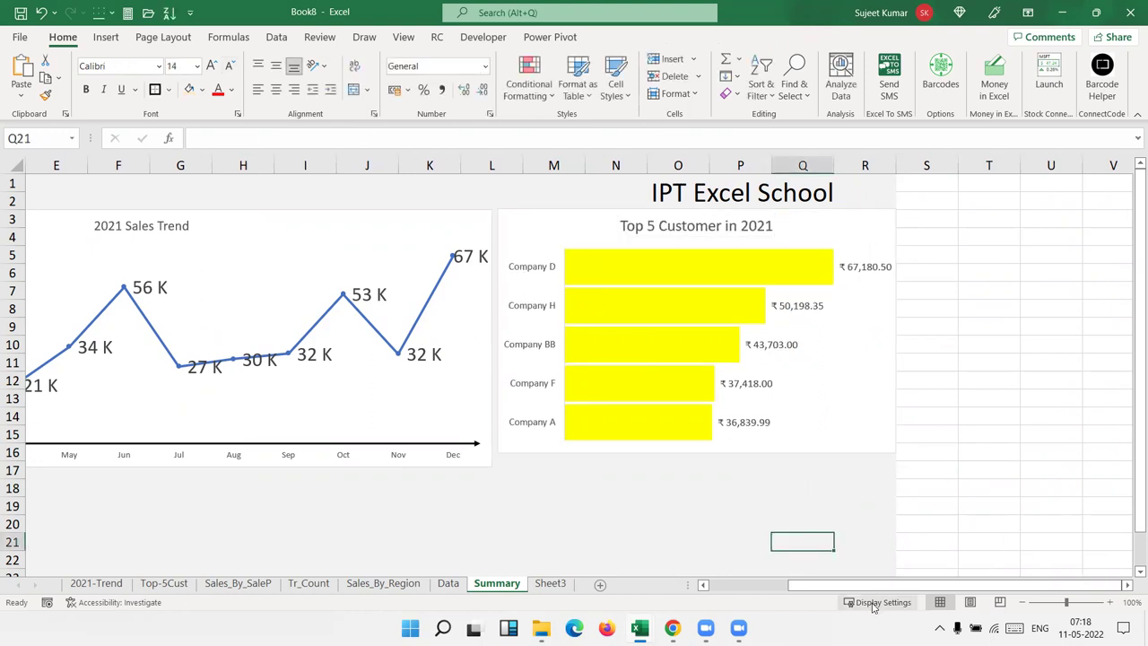
Step: Enlarge the customer chart's bar area, make the chart reach row 17, and scroll back to column A
left_click(852, 438)
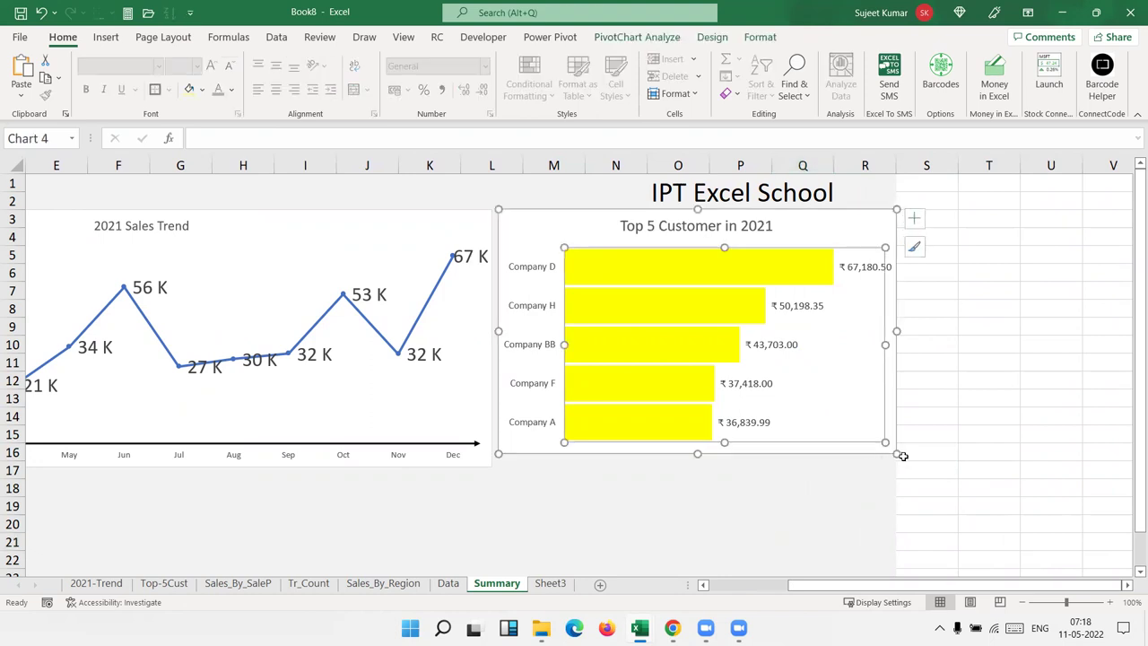
left_click_drag(898, 456, 894, 464)
left_click(863, 487)
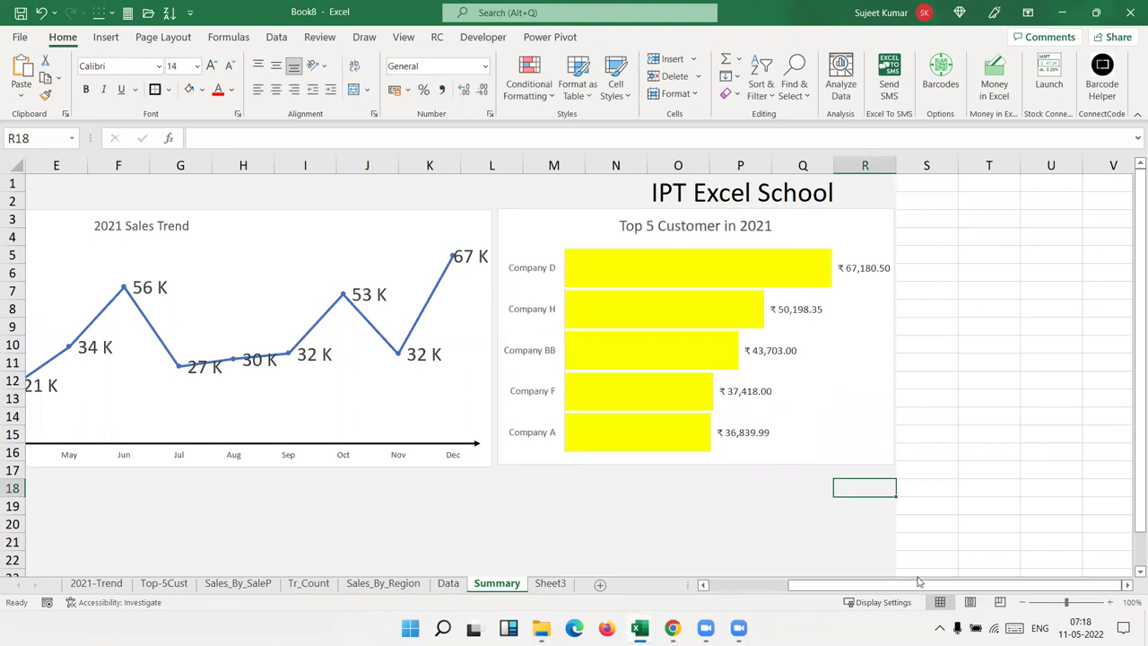
left_click(892, 463)
left_click_drag(895, 465, 891, 471)
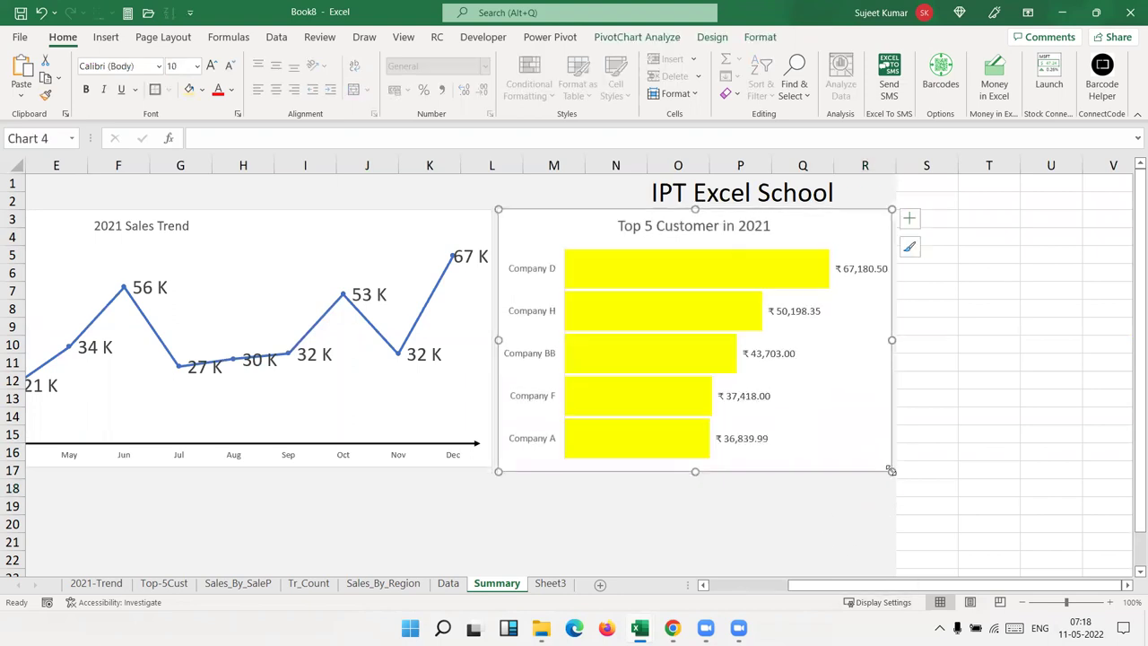
left_click_drag(695, 471, 685, 468)
left_click(677, 491)
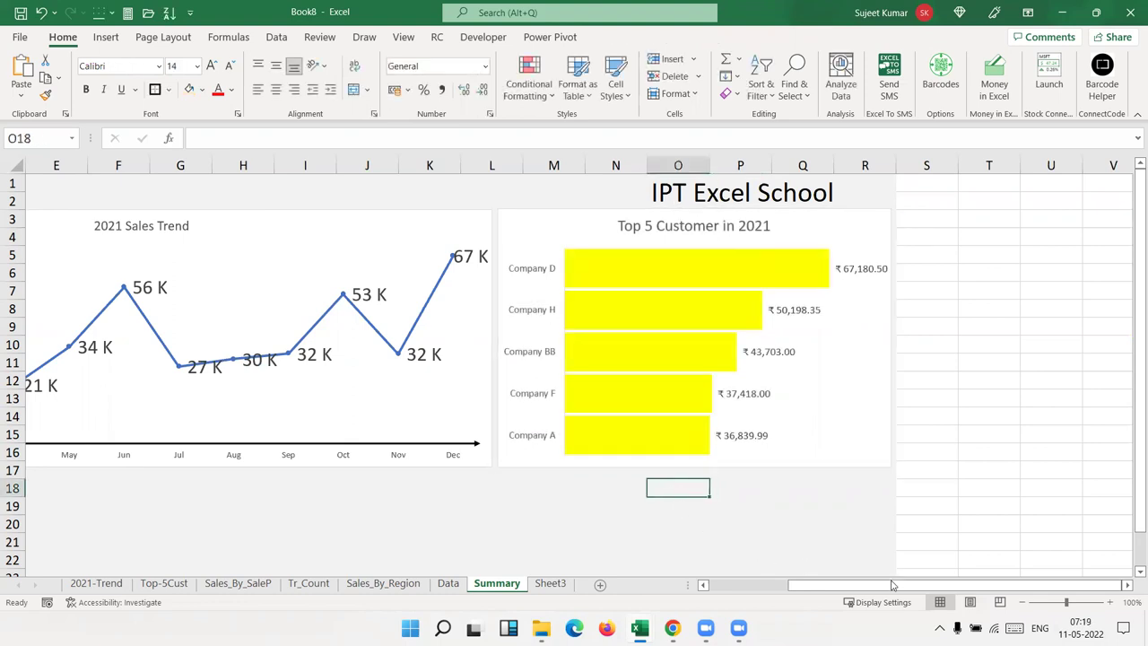
left_click_drag(892, 585, 669, 594)
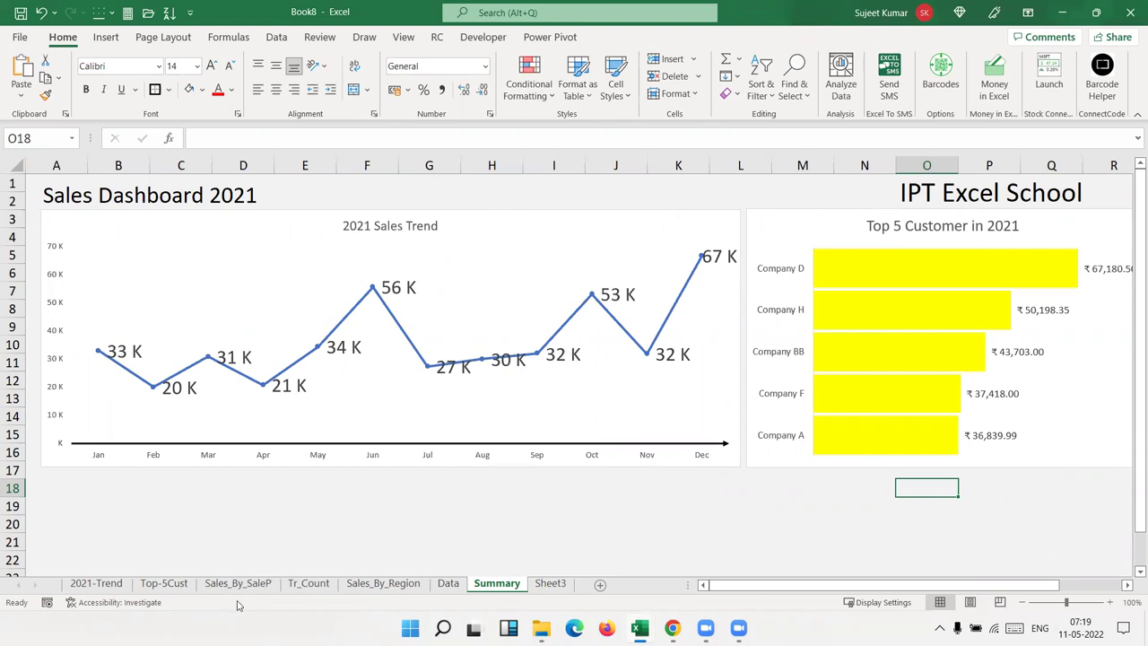
Step: Copy the Sales by Sales Person 2021 chart and paste it at A18 on Summary
left_click(238, 585)
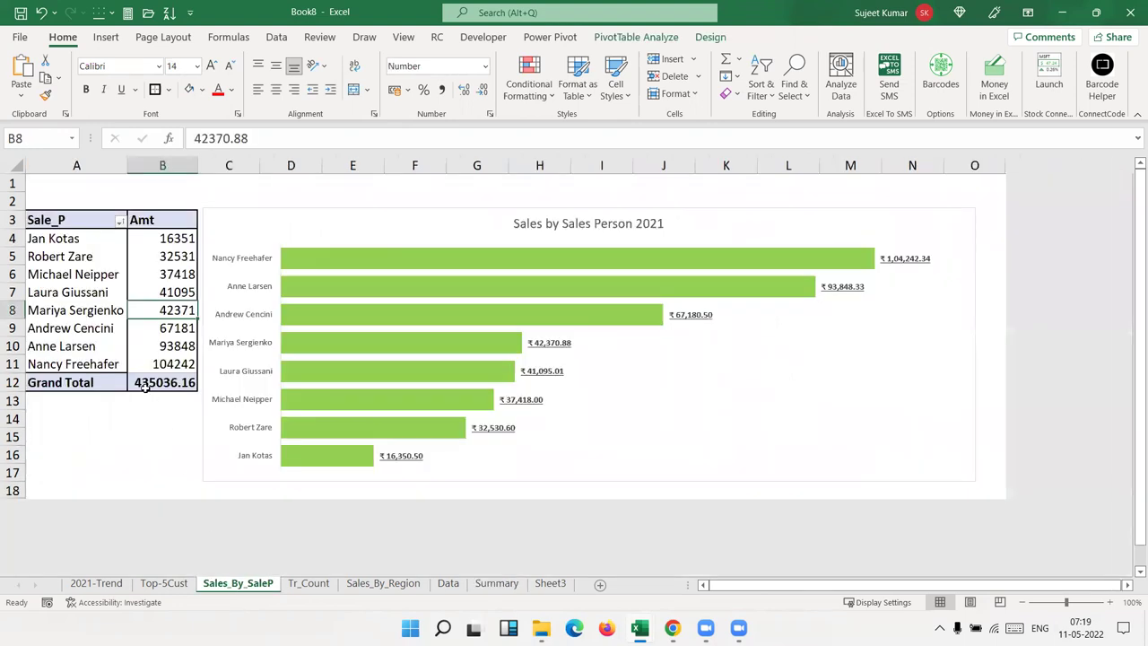
left_click(213, 464)
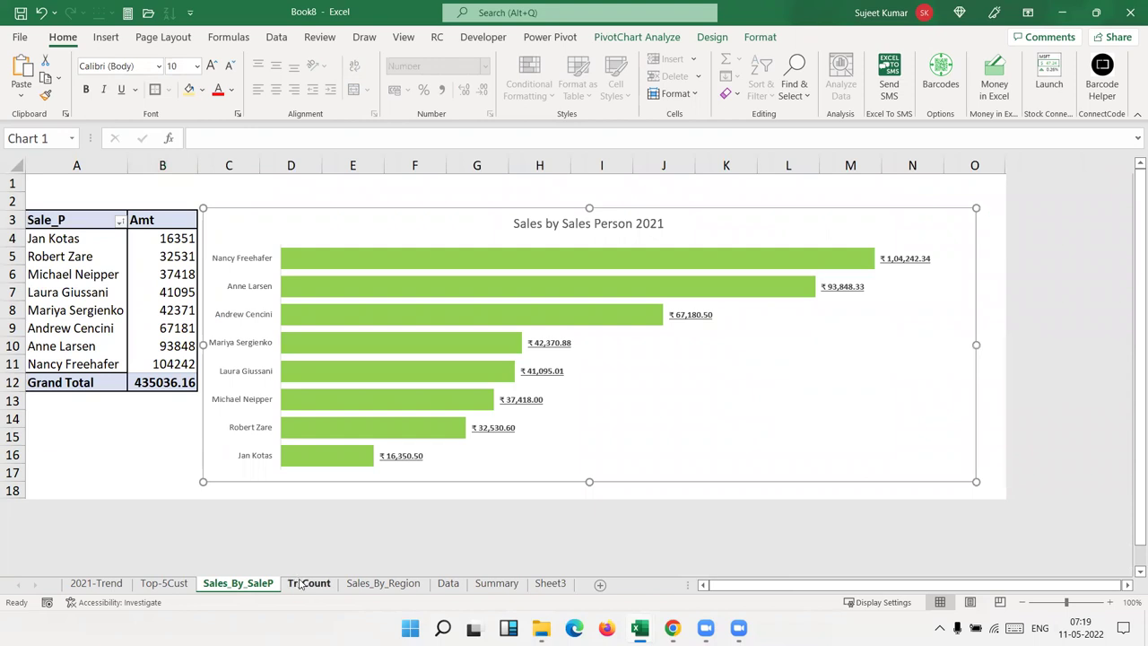
left_click(301, 584)
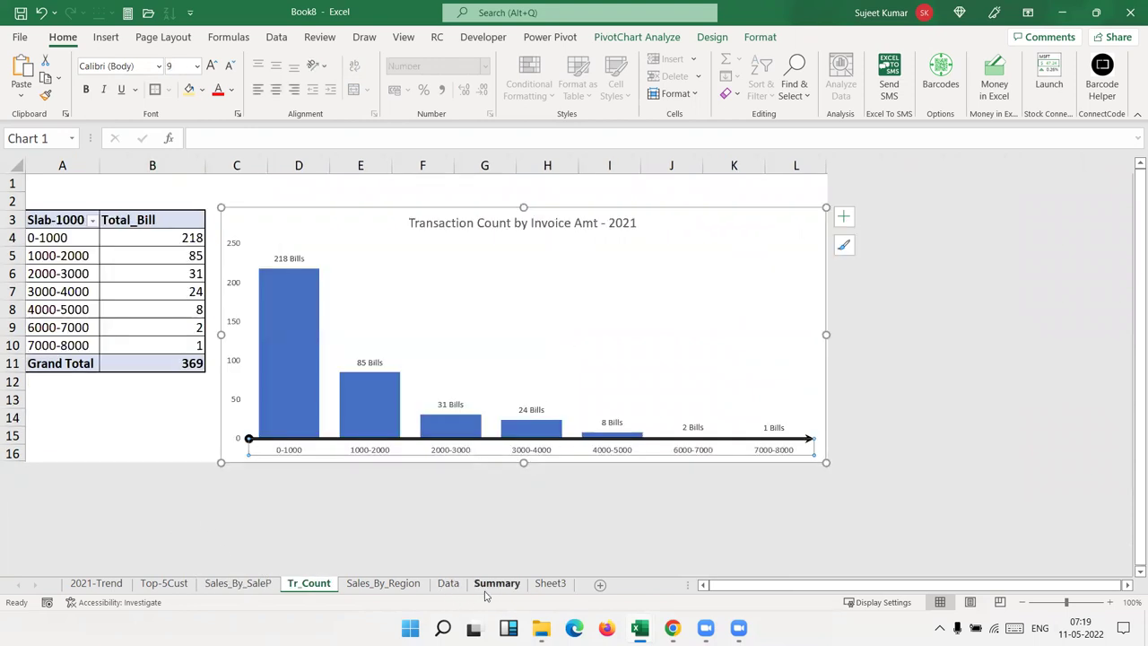
left_click(479, 585)
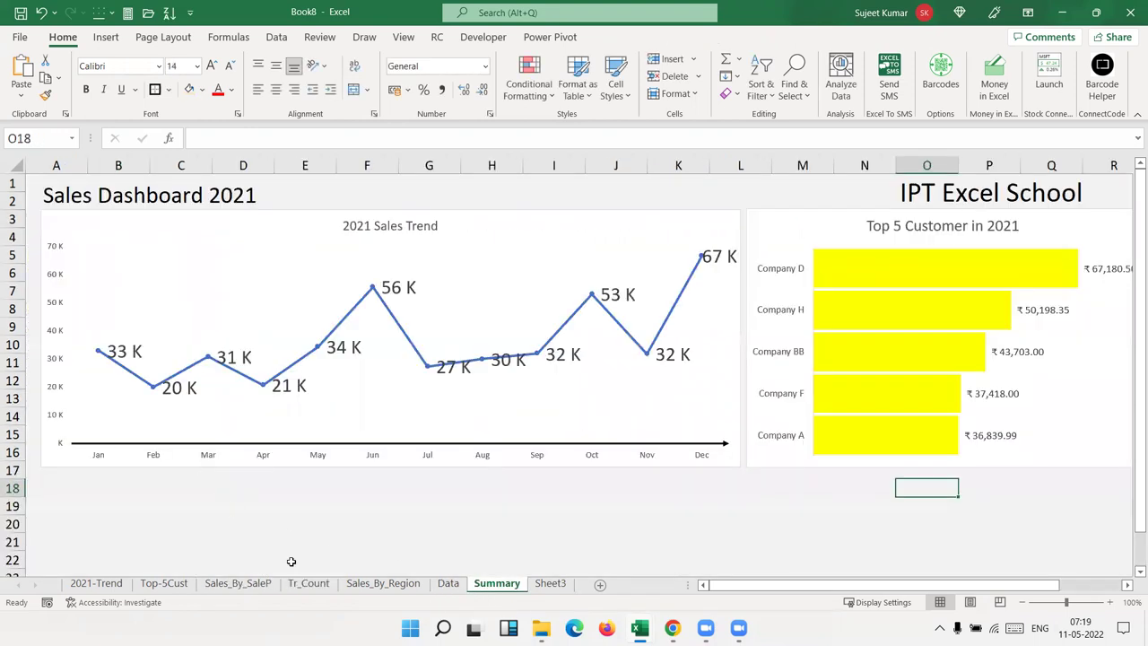
left_click(78, 493)
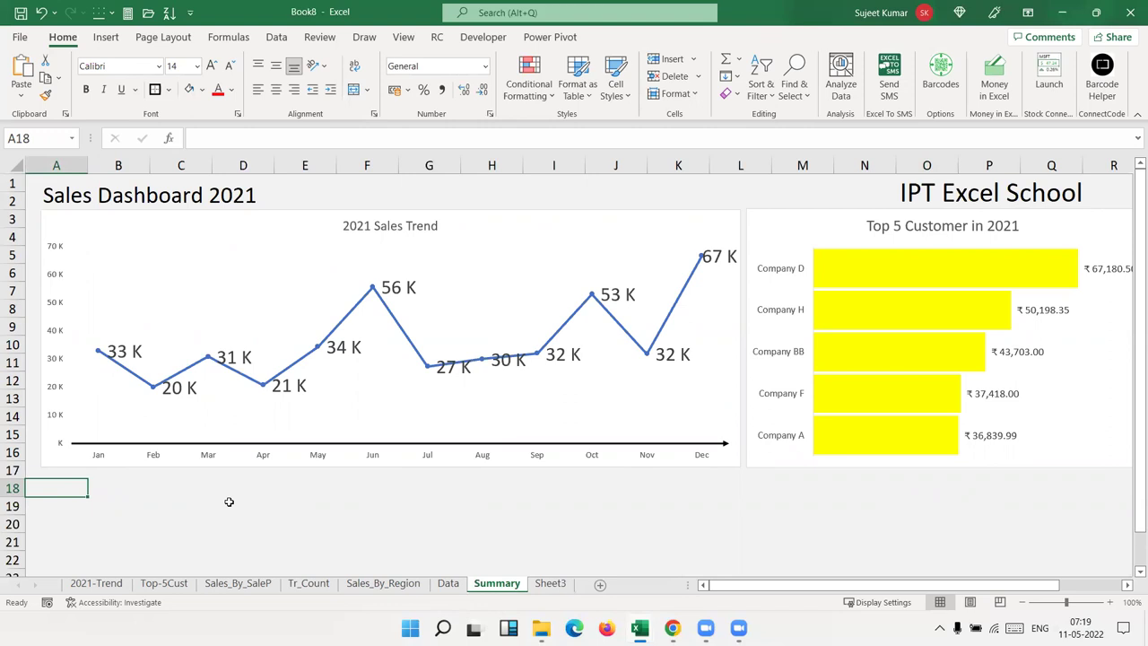
key("ctrl+v")
Step: Shrink the pasted sales person chart from its corner handle
scroll(231, 505, "down", 3)
scroll(540, 412, "down", 7)
scroll(541, 412, "up", 1)
scroll(654, 418, "up", 6)
scroll(997, 400, "down", 3)
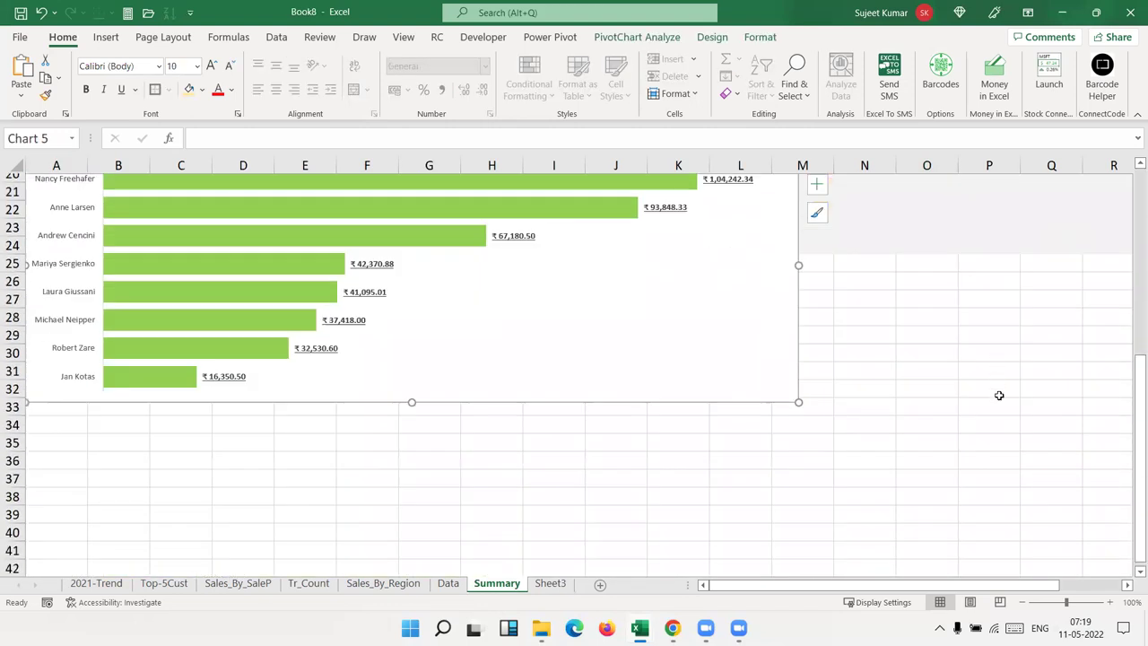
left_click_drag(795, 394, 675, 273)
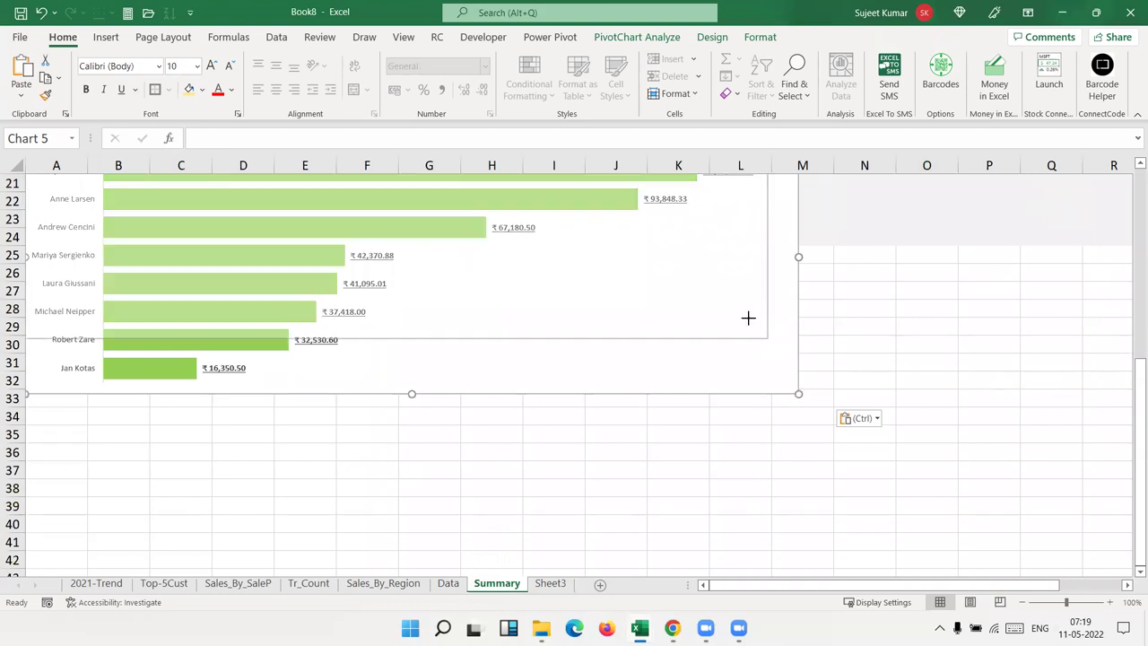
scroll(687, 300, "up", 3)
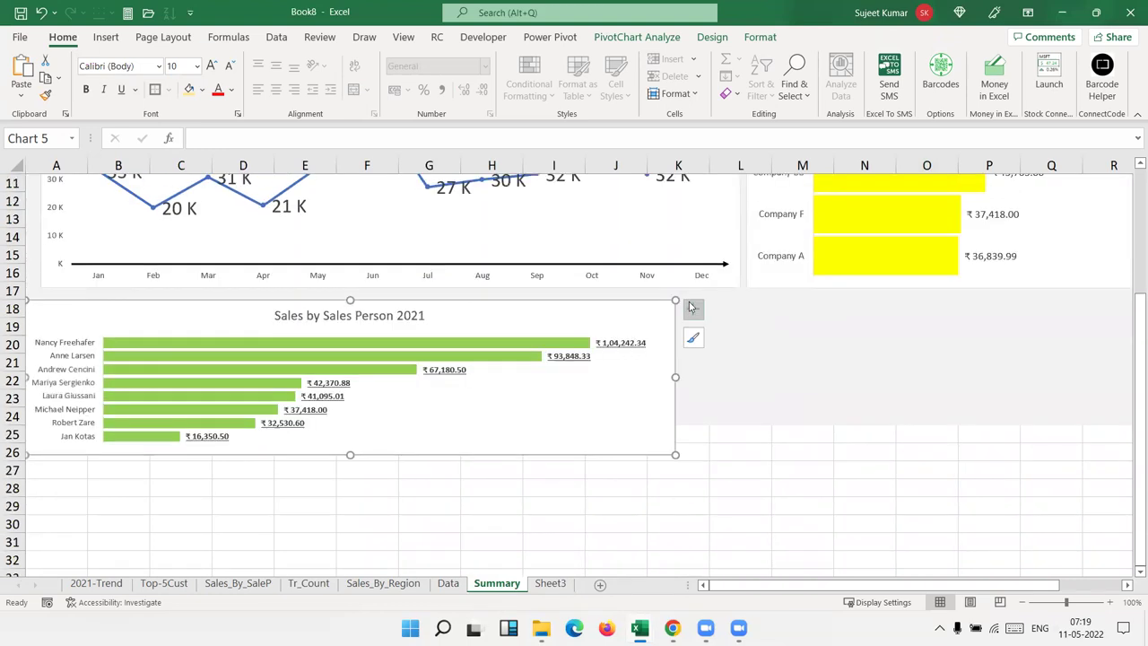
left_click(740, 285)
scroll(753, 321, "up", 3)
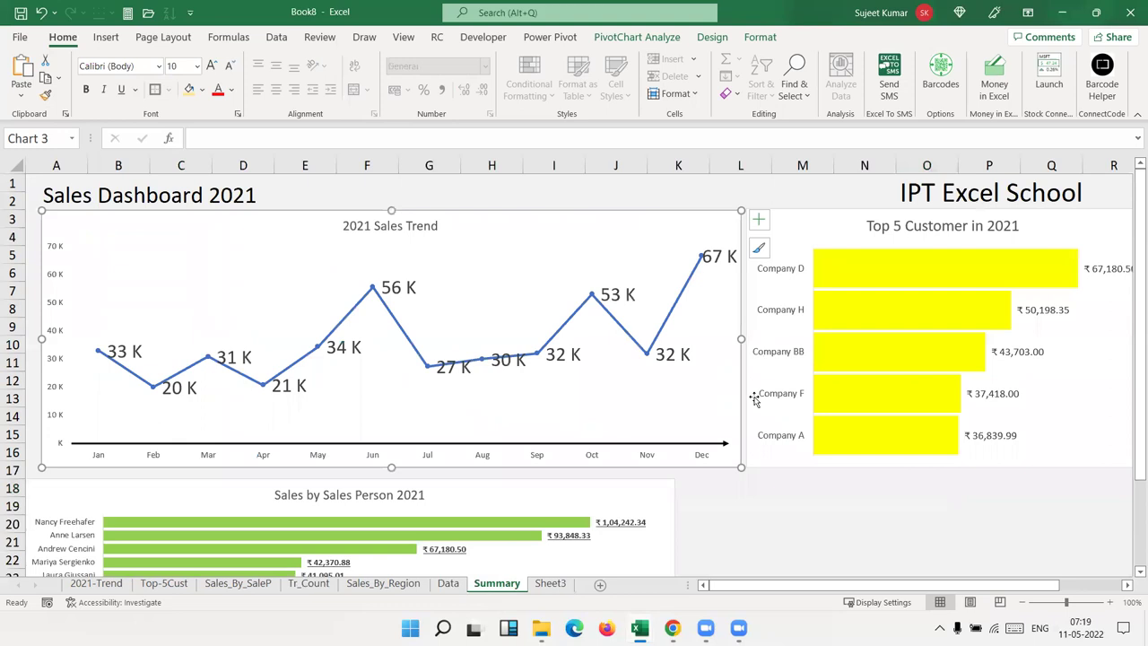
Step: Shorten the Sales Trend chart to end at row 14 and shrink its data labels
left_click_drag(742, 467, 733, 418)
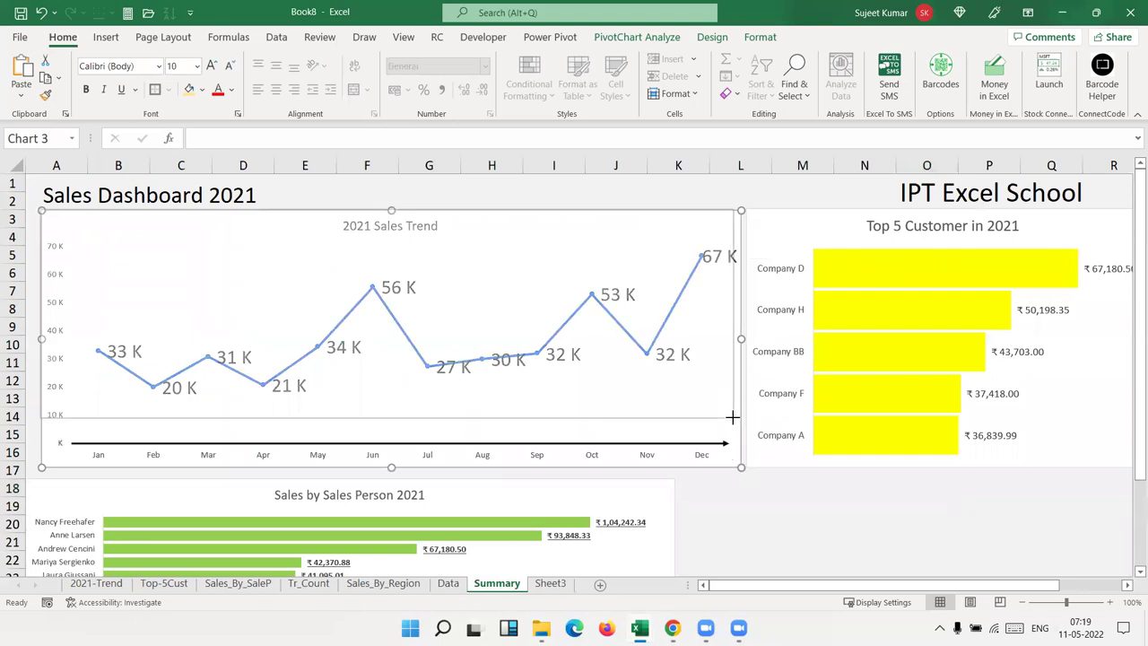
left_click(615, 292)
left_click(230, 66)
left_click(230, 66)
left_click(231, 66)
left_click(230, 66)
left_click(230, 66)
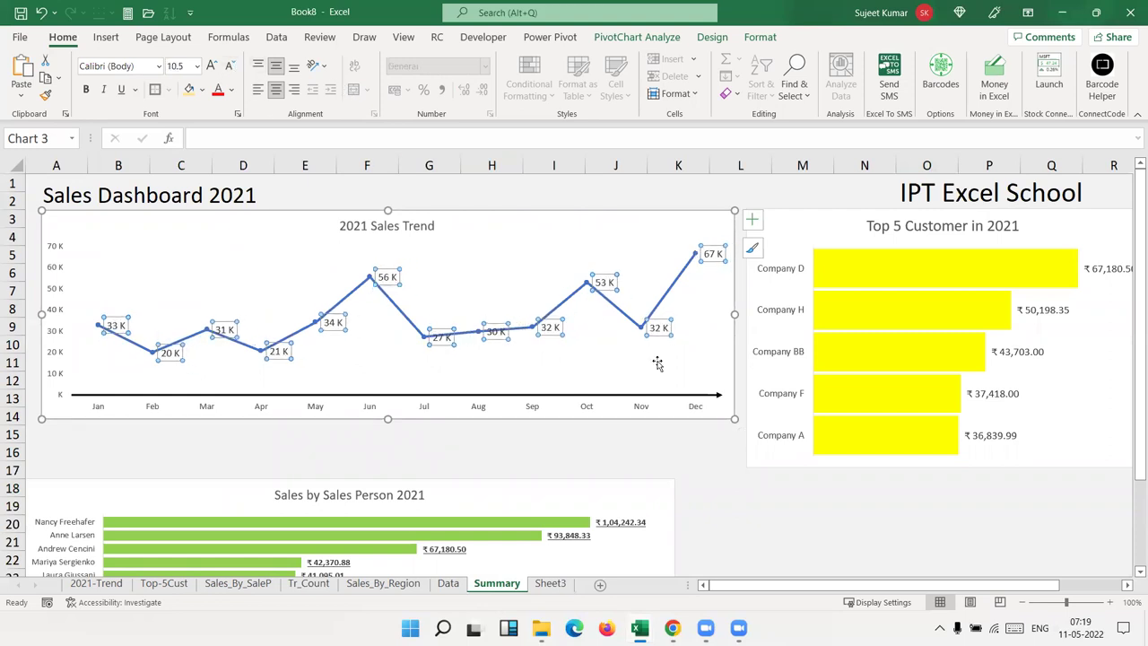
left_click(713, 468)
Step: Resize the Top 5 Customer chart to match the trend chart's height
left_click(749, 449)
left_click_drag(747, 468, 739, 424)
left_click(741, 456)
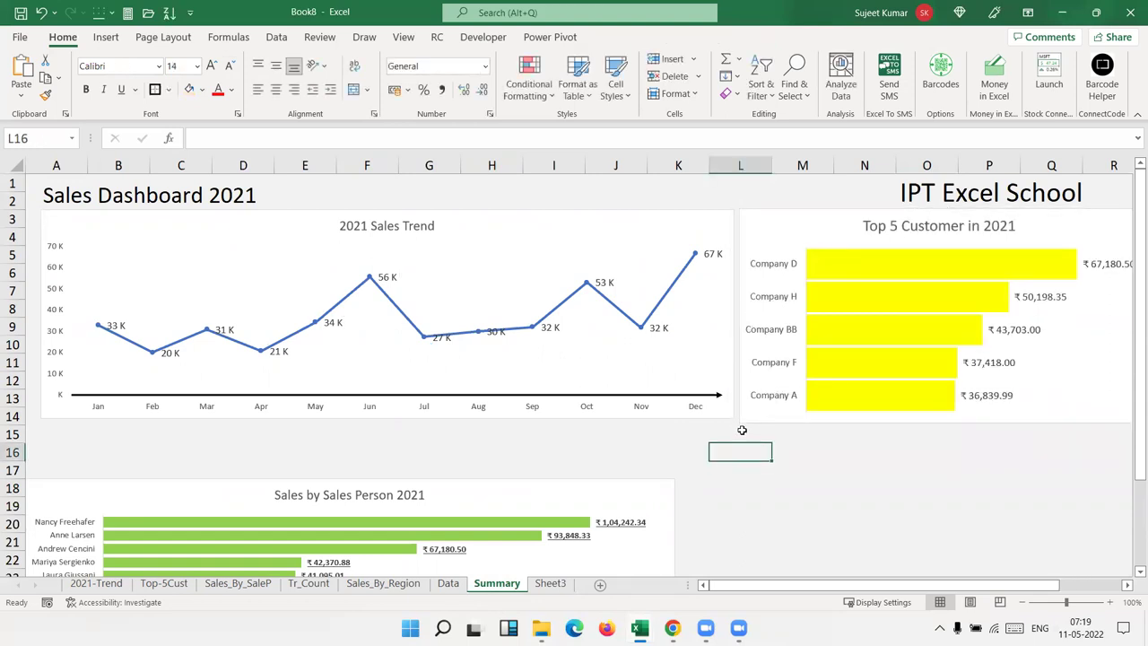
left_click(745, 422)
left_click_drag(740, 421, 740, 422)
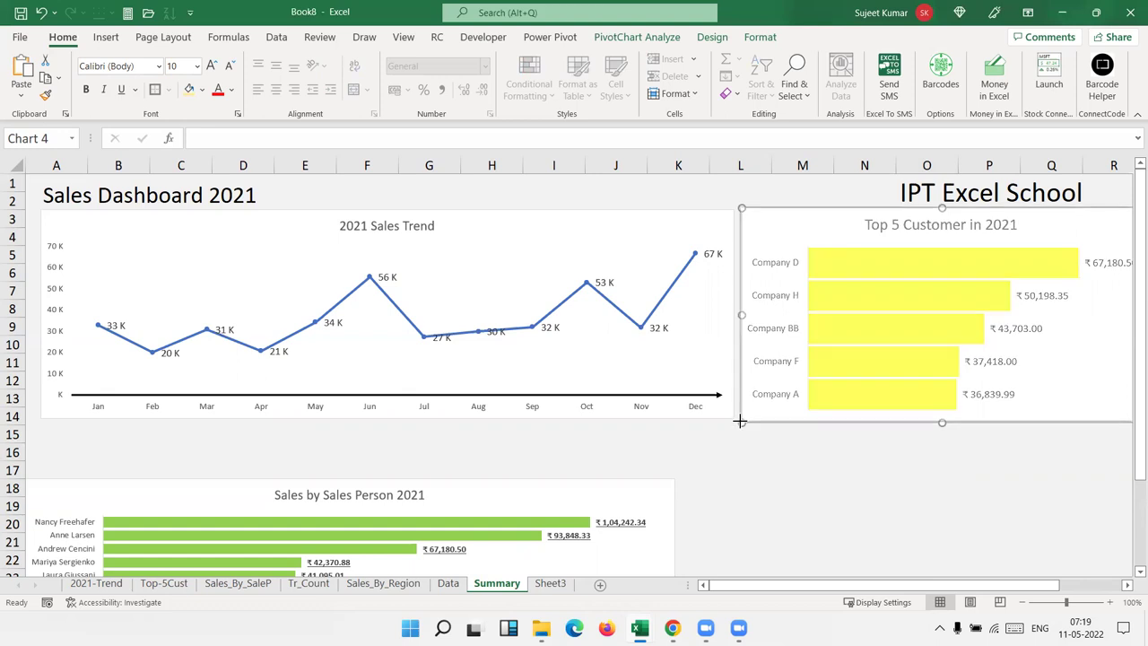
left_click(735, 456)
Step: Move the sales person chart up to row 15, narrow it, and shrink its data and name labels
mouse_move(236, 500)
left_mouse_down()
mouse_move(264, 434)
mouse_move(256, 428)
mouse_move(250, 443)
left_mouse_up()
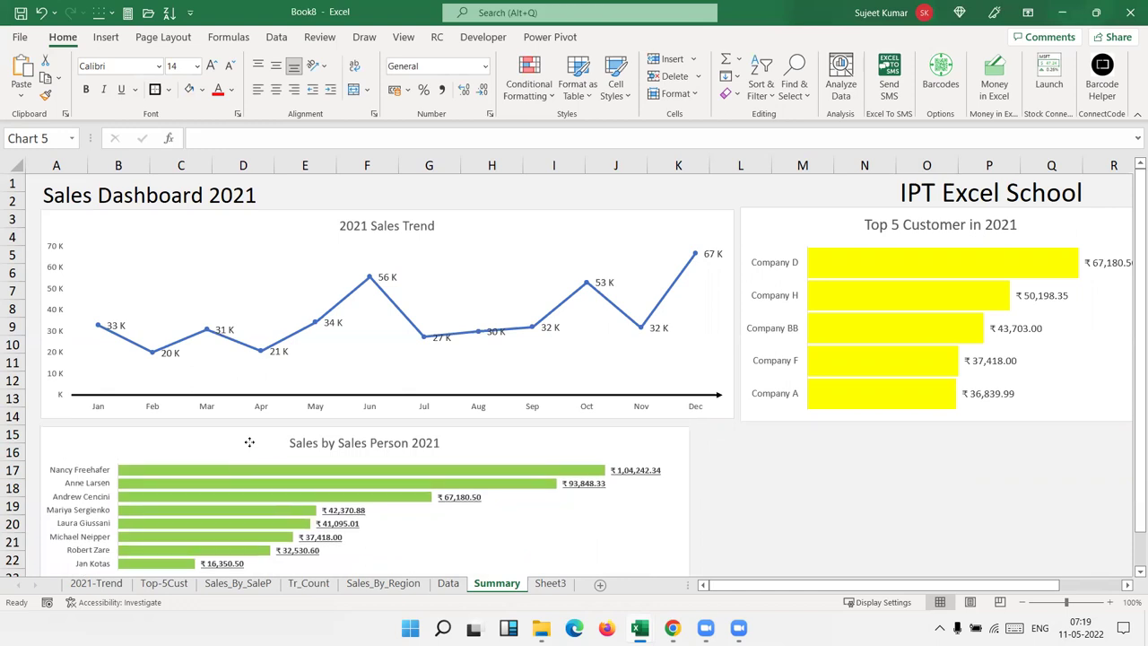
scroll(365, 448, "down", 3)
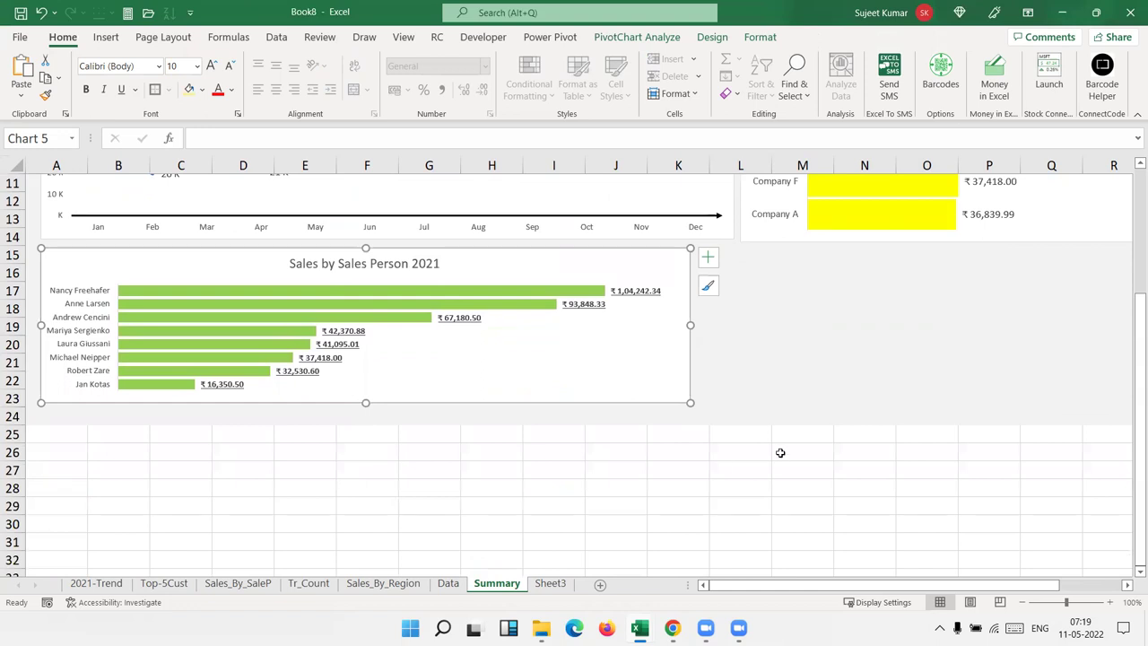
left_click_drag(690, 404, 425, 404)
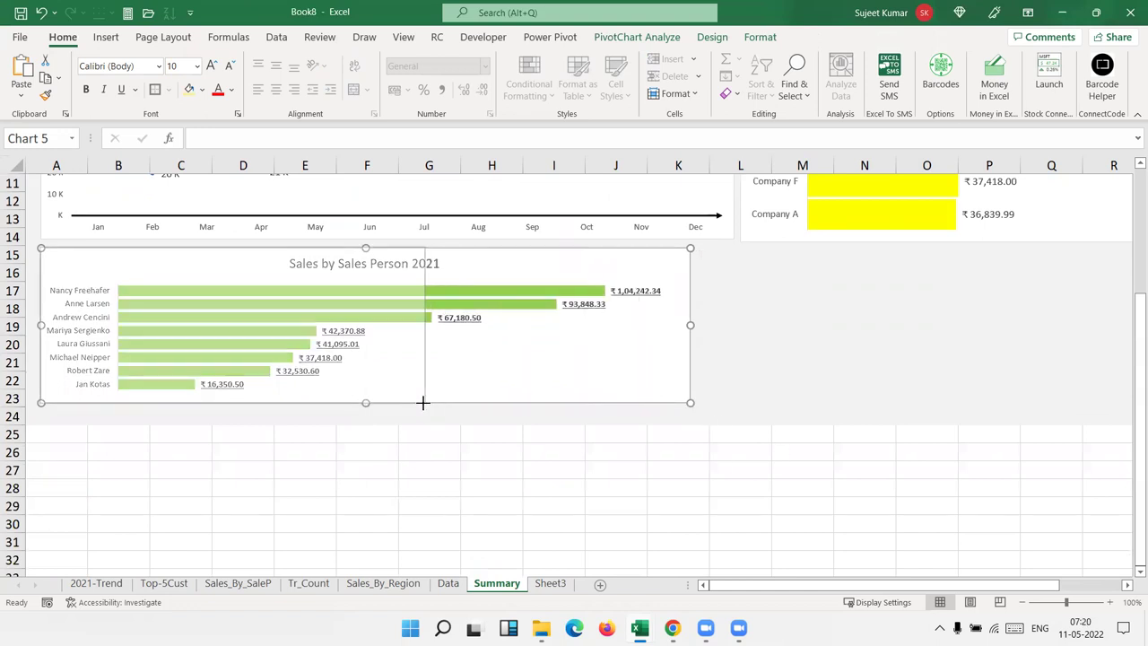
left_click(392, 307)
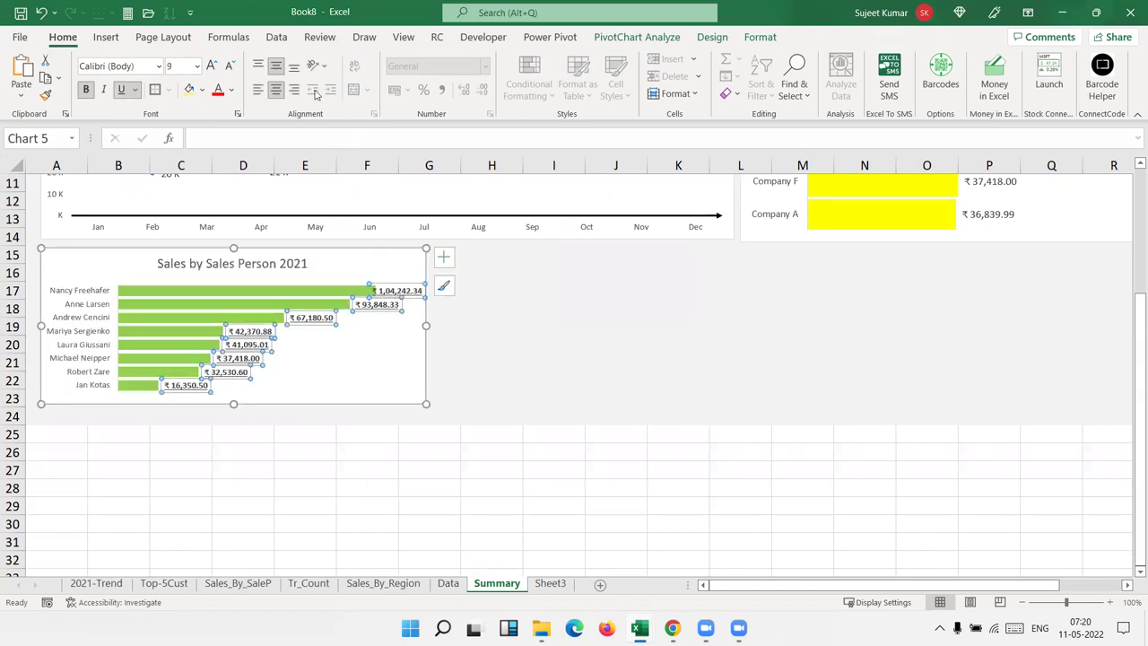
left_click(230, 66)
left_click(230, 66)
left_click(230, 65)
left_click(229, 66)
left_click(107, 296)
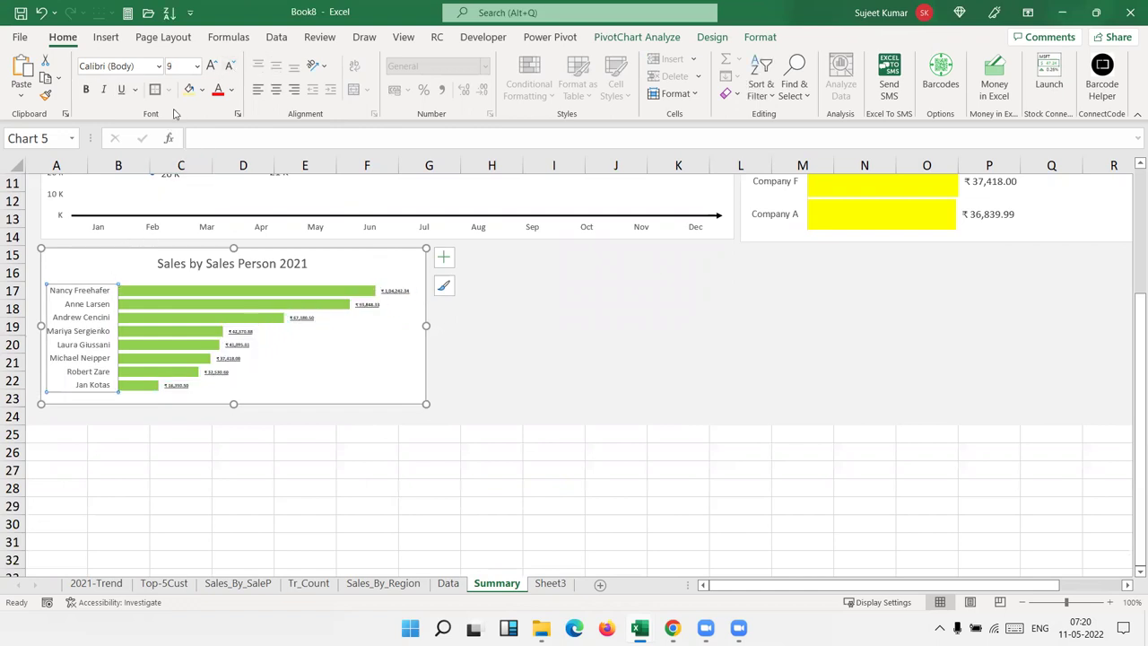
left_click(230, 66)
left_click(230, 66)
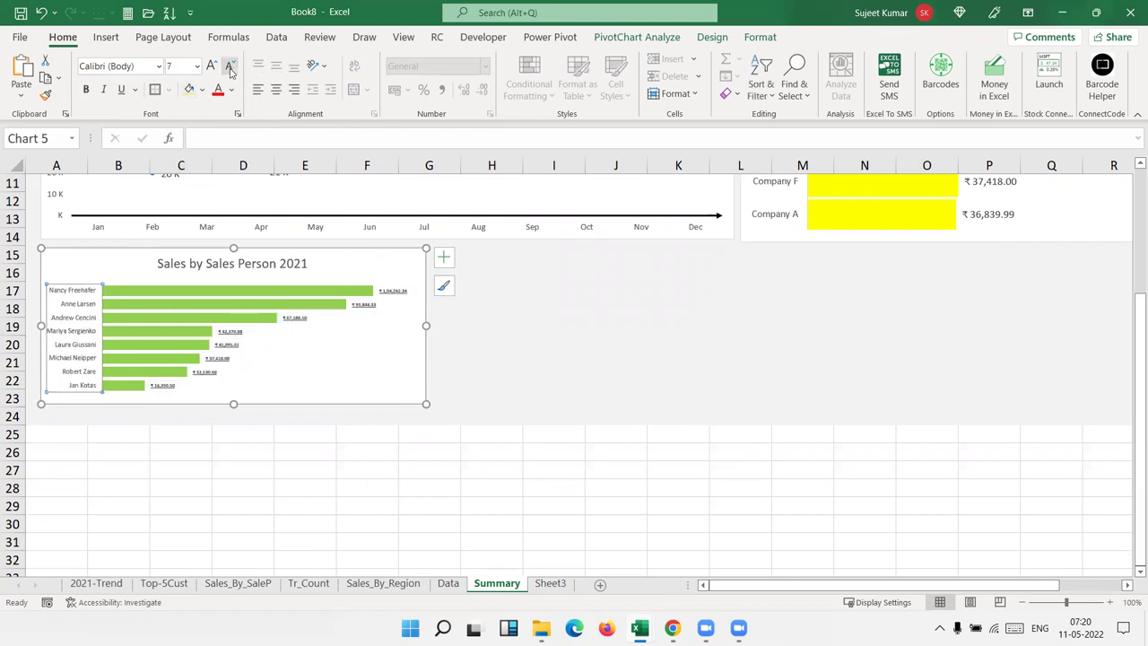
Step: Shrink the Sales by Sales Person 2021 chart title
left_click(294, 264)
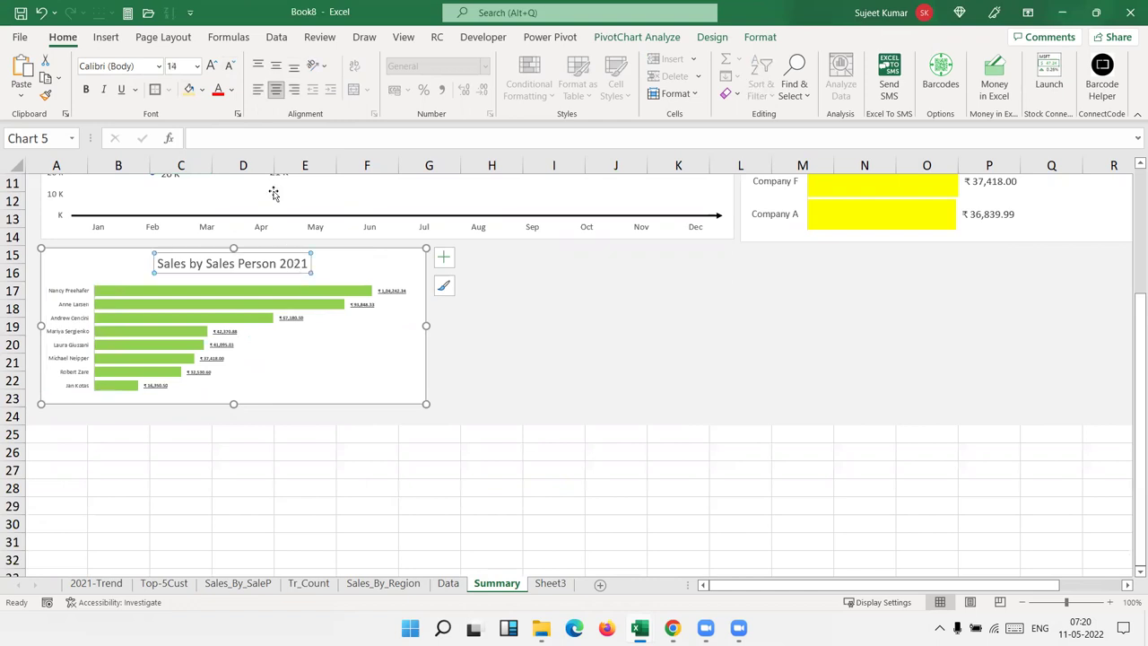
left_click(230, 66)
left_click(230, 66)
left_click(229, 66)
left_click(79, 287)
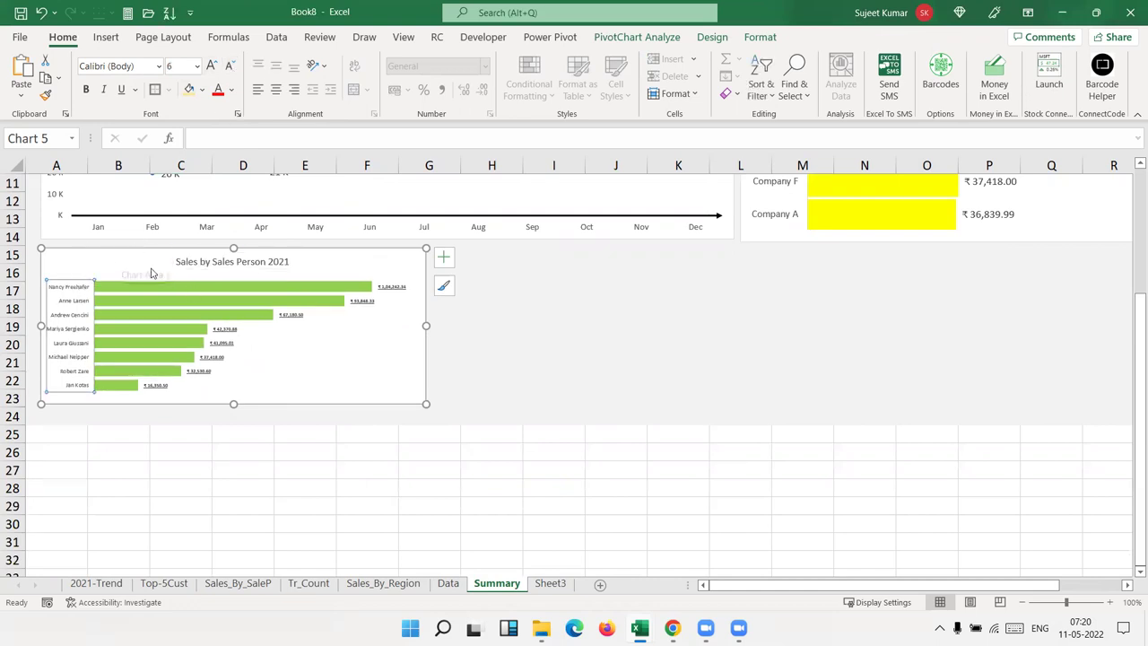
left_click(508, 329)
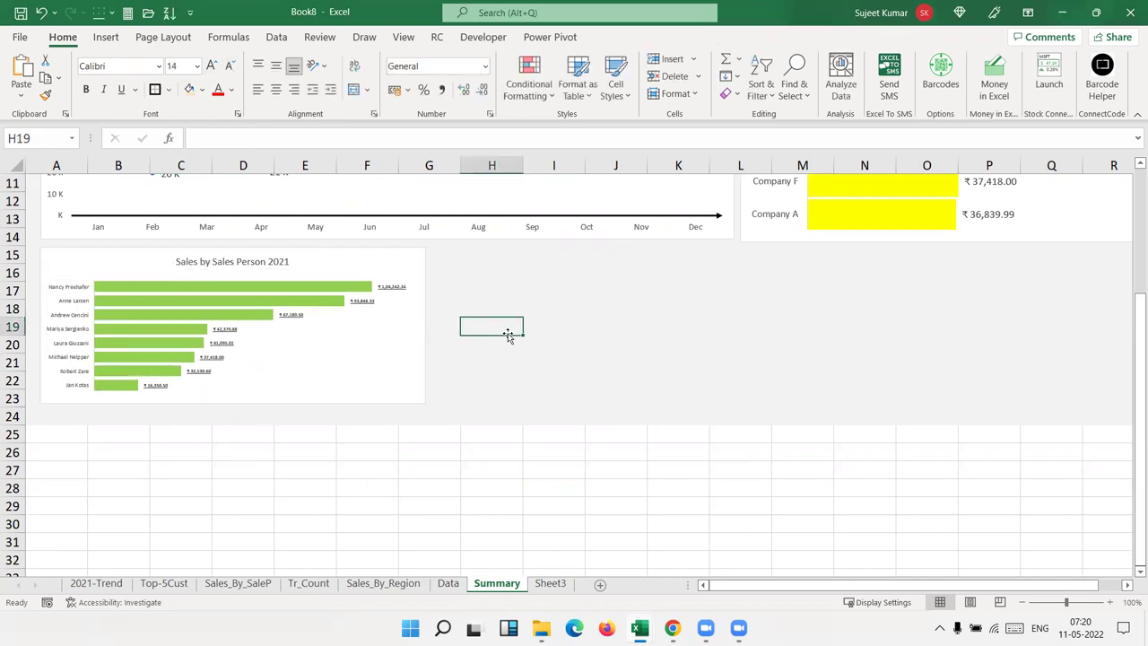
Step: Remove bold from the sales person value labels and set them to 7 pt
left_click(397, 287)
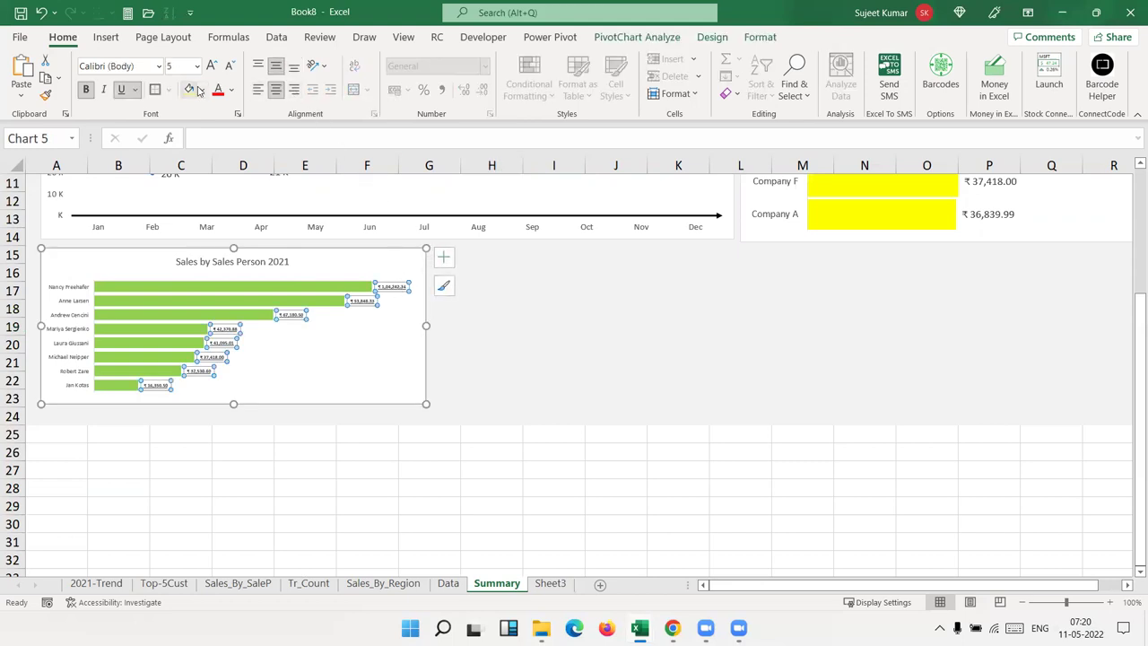
left_click(82, 95)
left_click(211, 66)
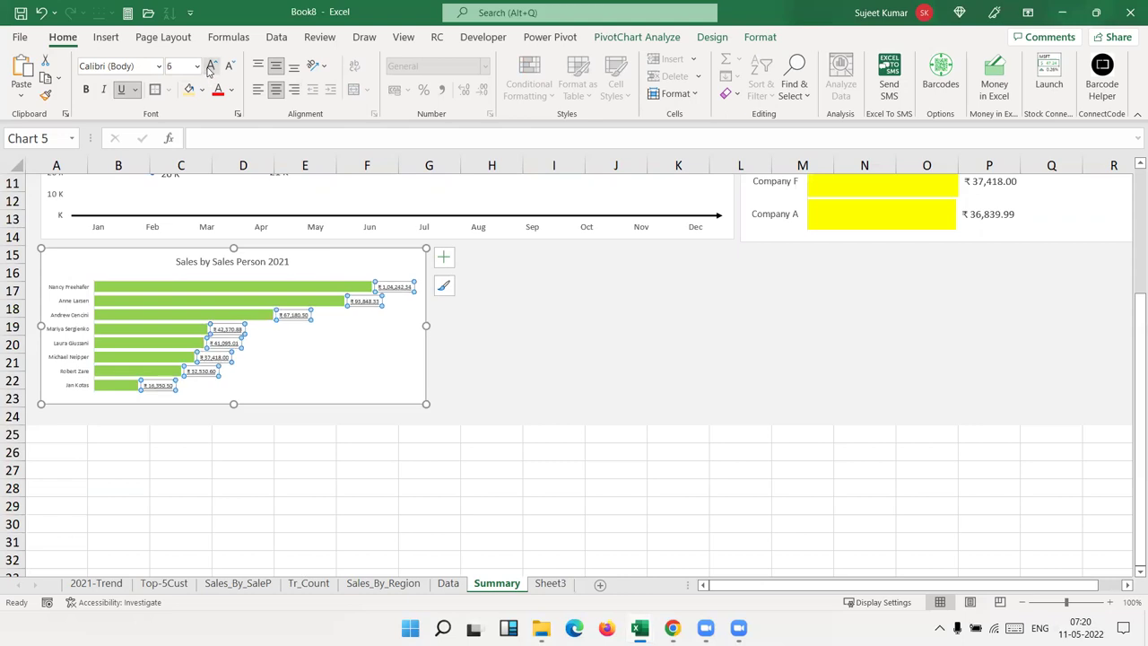
left_click(211, 67)
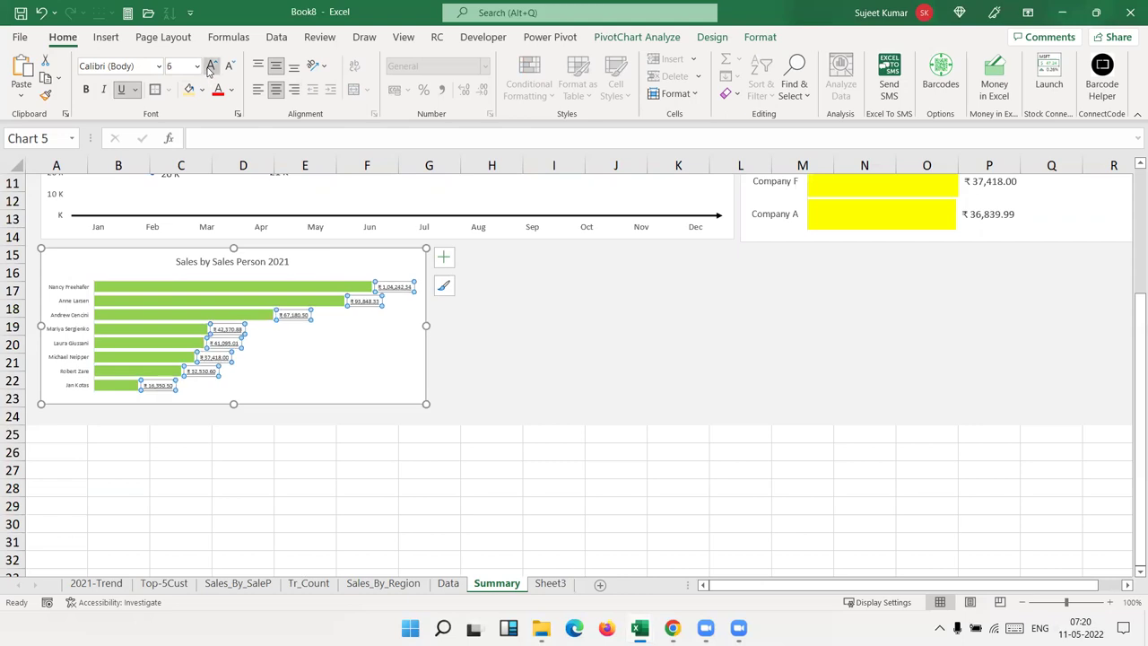
left_click(630, 340)
left_click(99, 584)
Step: Copy the Transaction Count chart from Tr_Count, paste it on Summary beside the sales person chart, and resize it
left_click(191, 584)
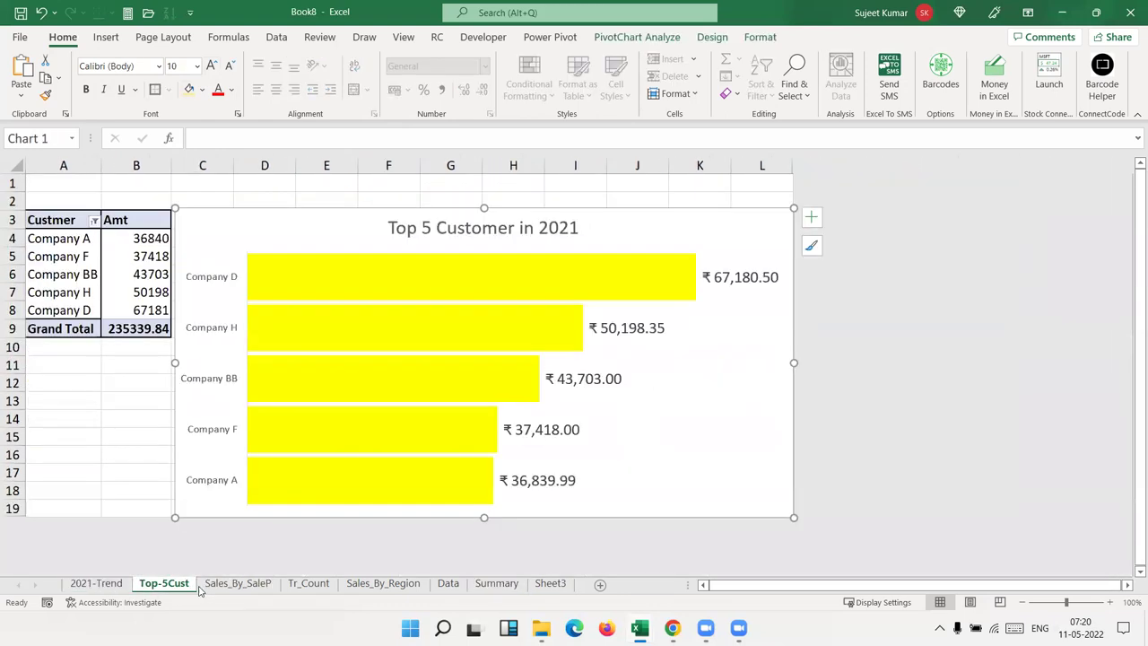
left_click(235, 584)
left_click(307, 584)
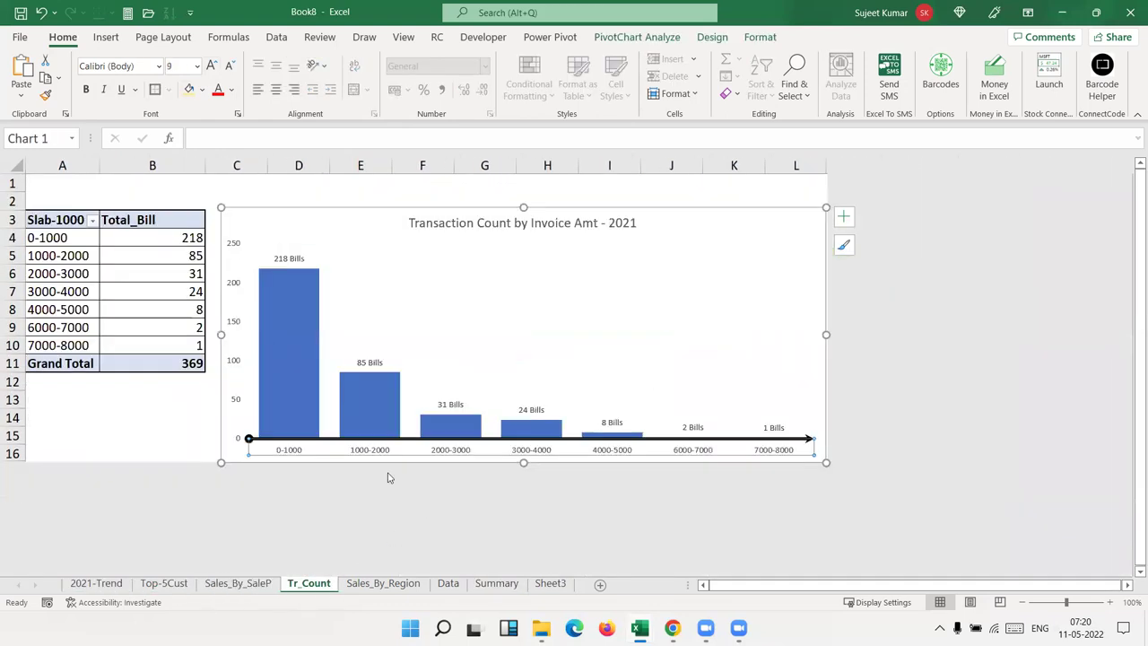
left_click(226, 417)
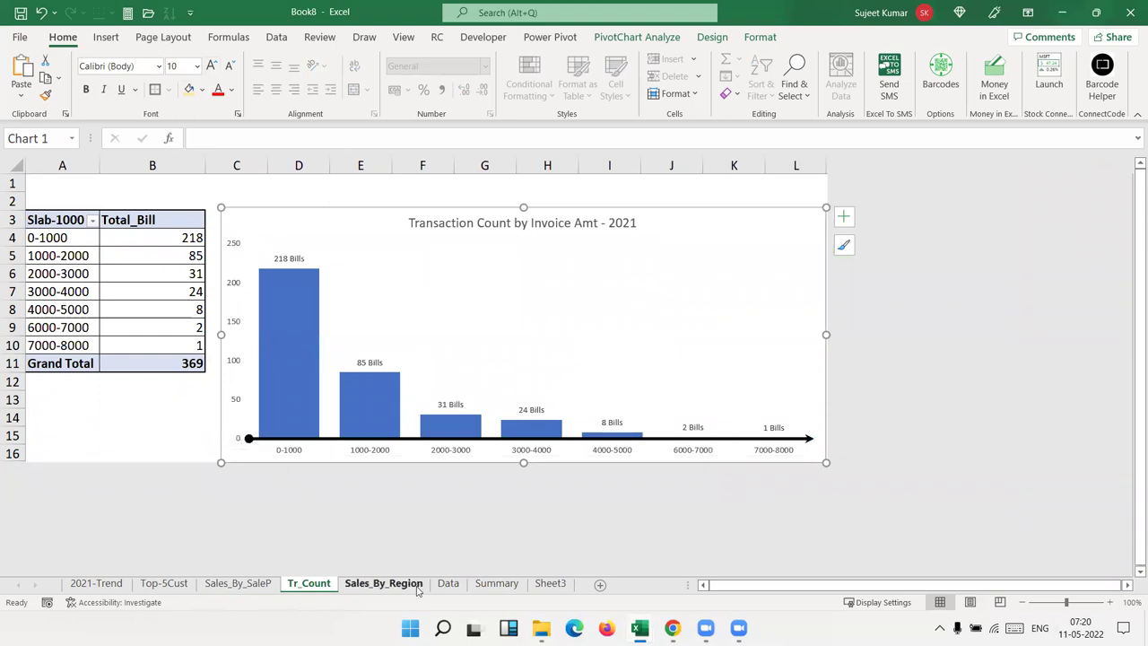
left_click(497, 583)
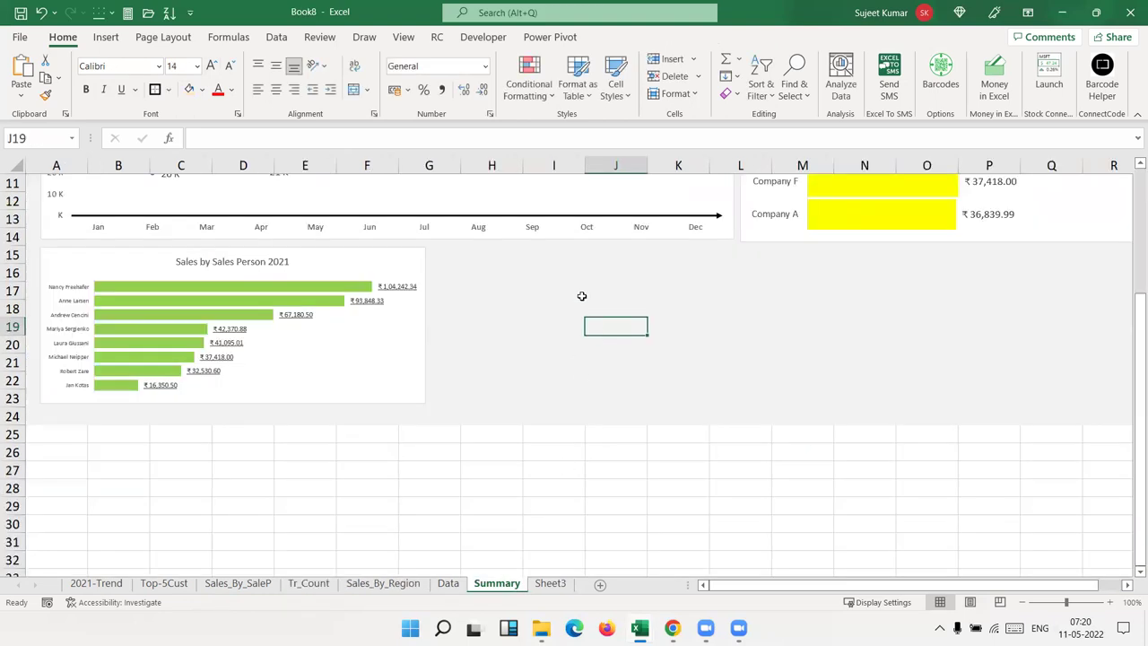
key("ctrl+v")
left_click_drag(610, 336, 462, 269)
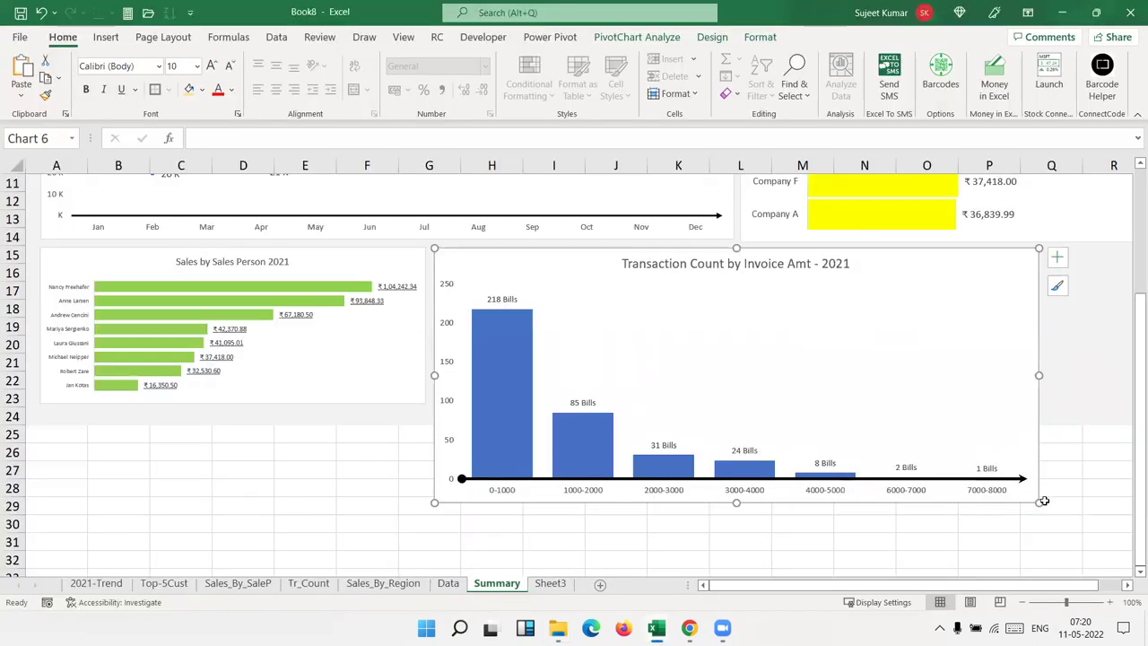
left_click_drag(1038, 503, 734, 402)
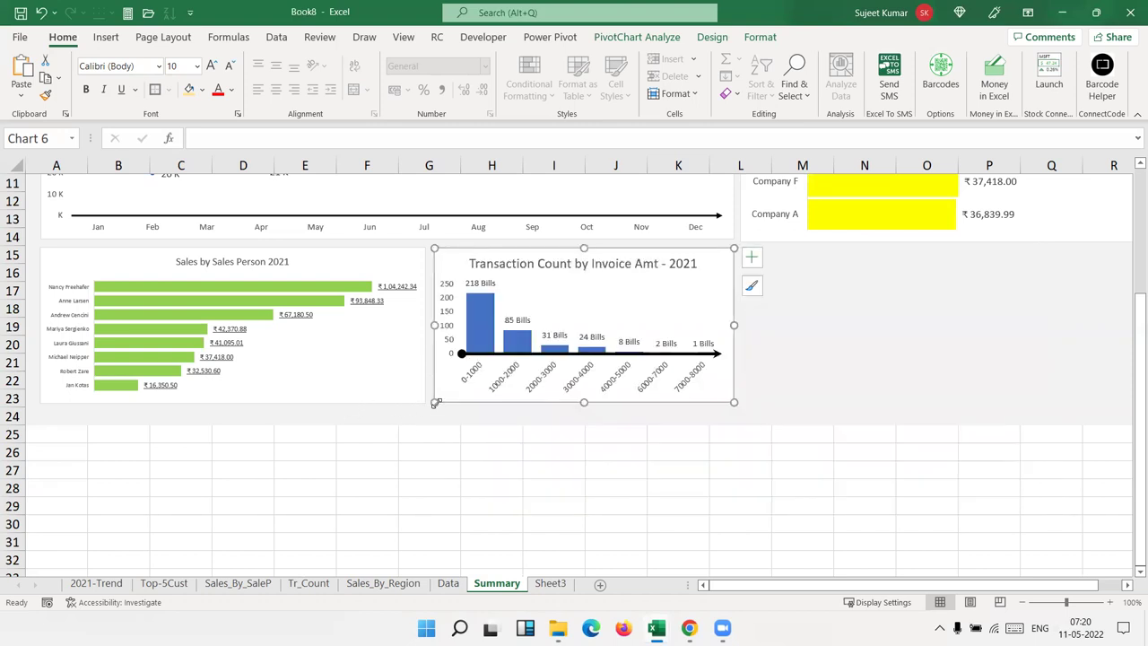
left_click_drag(434, 402, 428, 403)
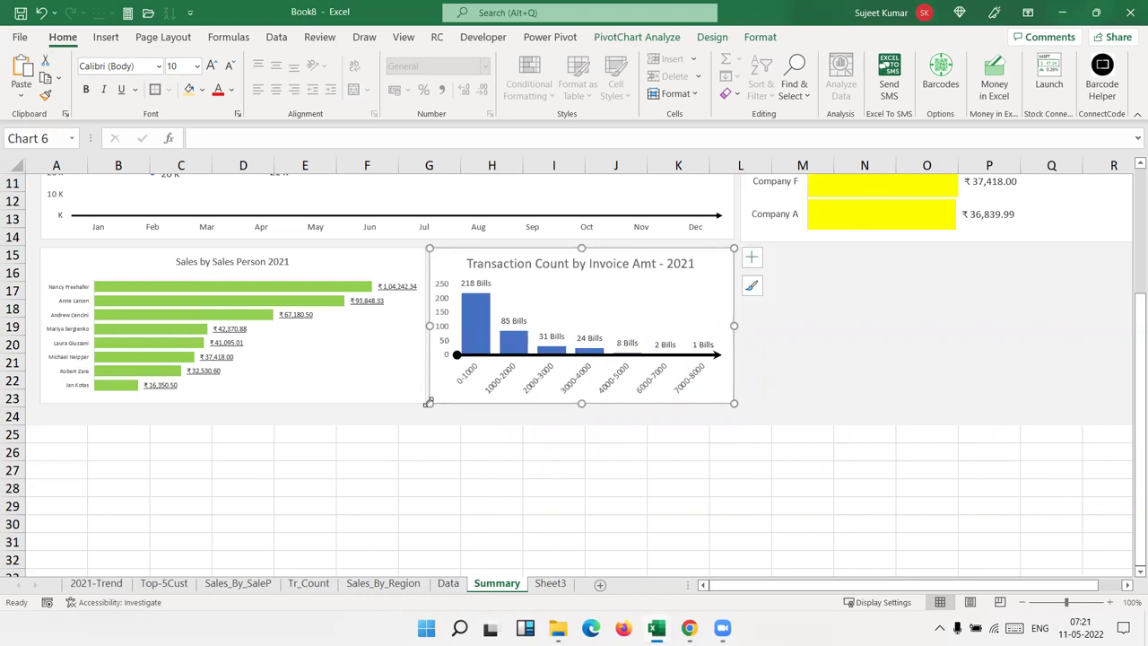
Step: Decrease the font of the Transaction Count chart's category axis, data labels, title and value axis
left_click(500, 382)
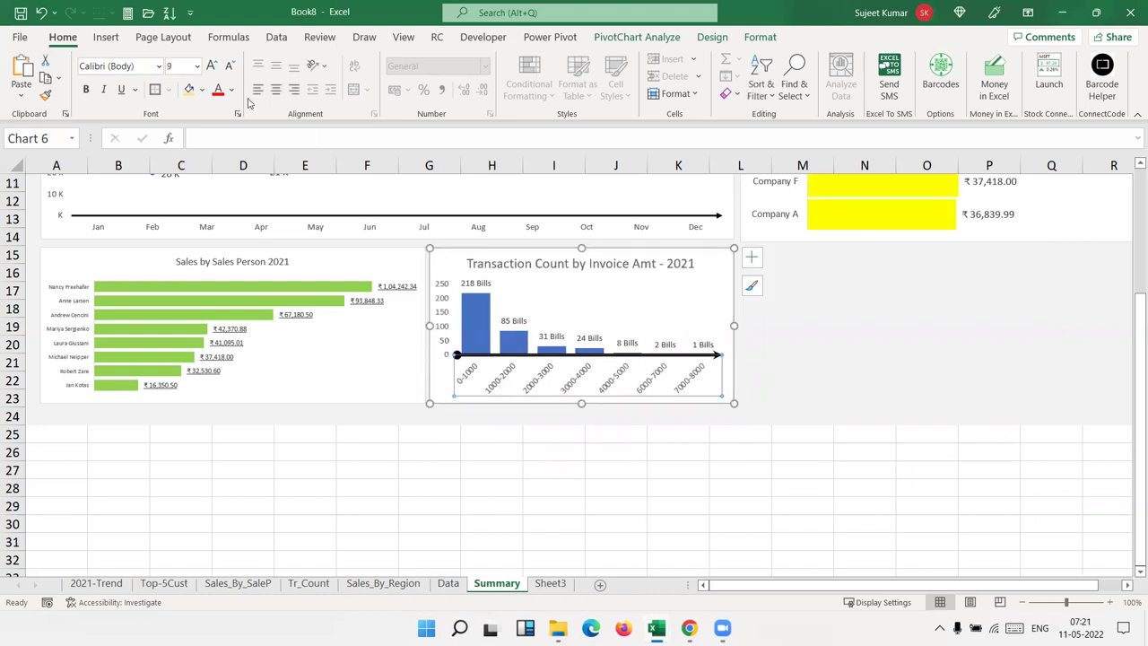
left_click(227, 69)
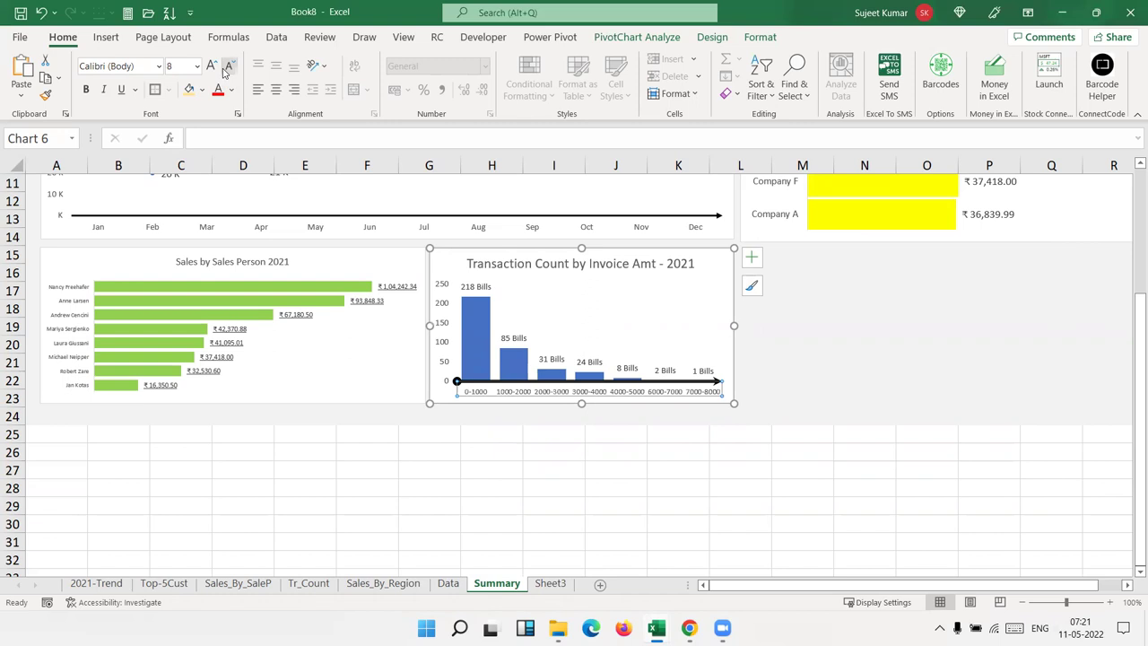
left_click(227, 70)
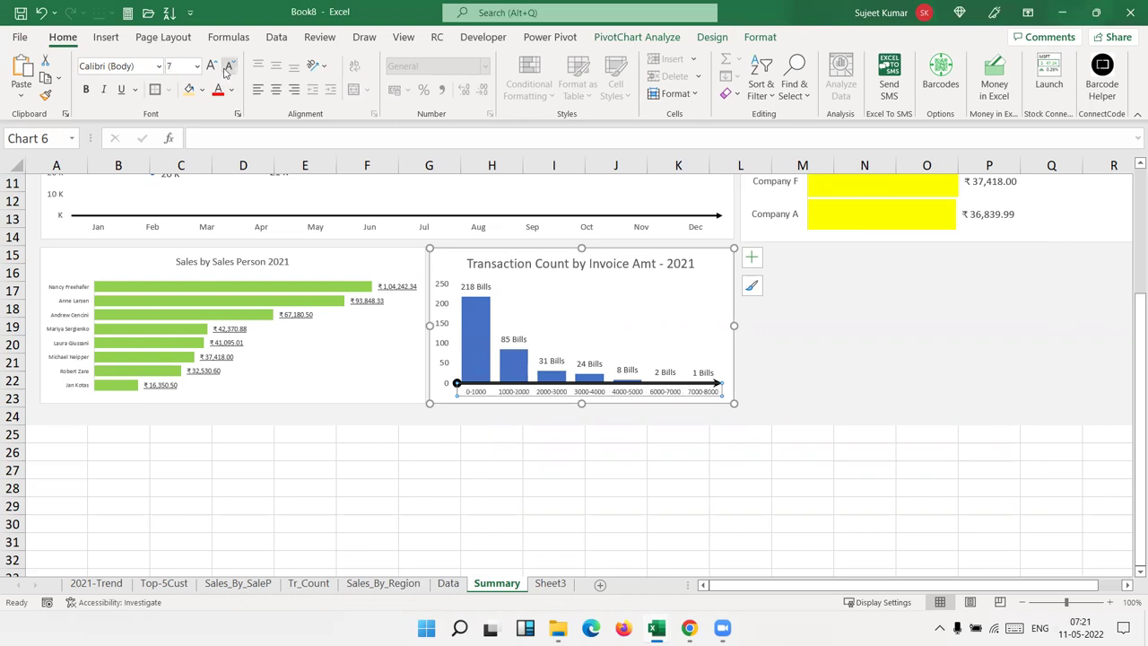
left_click(476, 289)
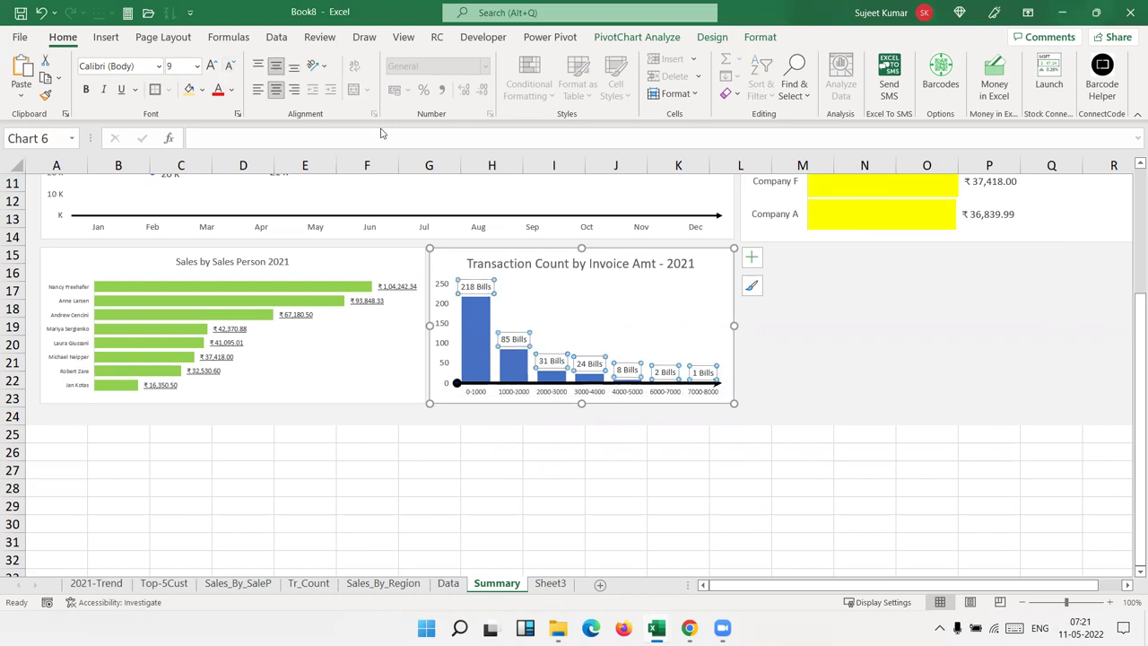
left_click(230, 66)
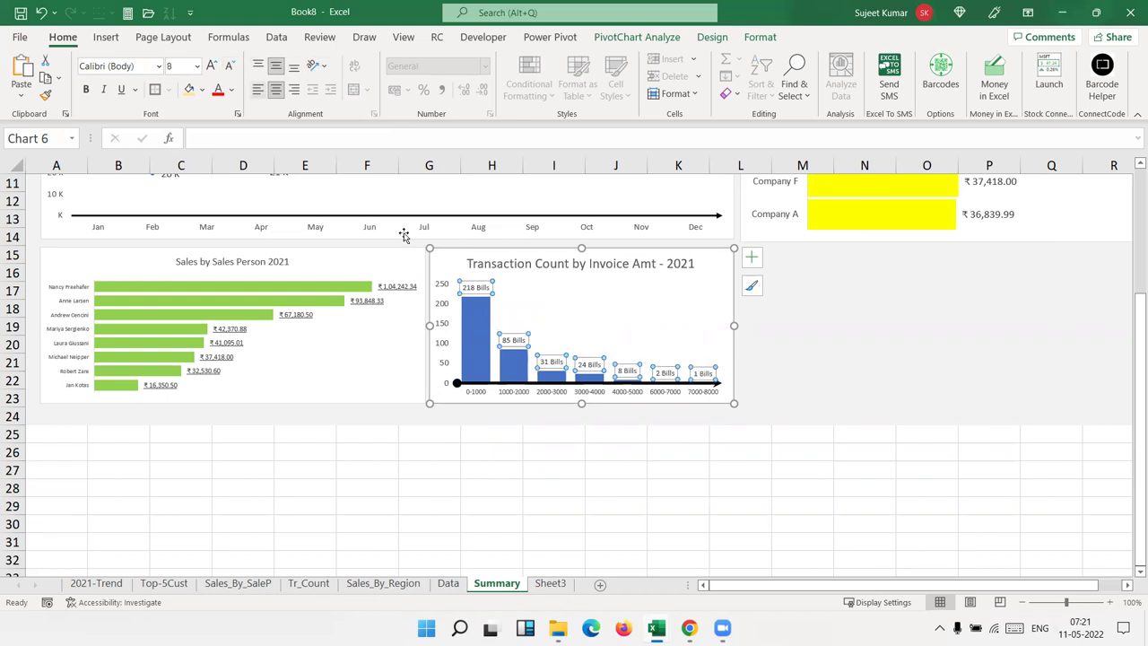
left_click(485, 260)
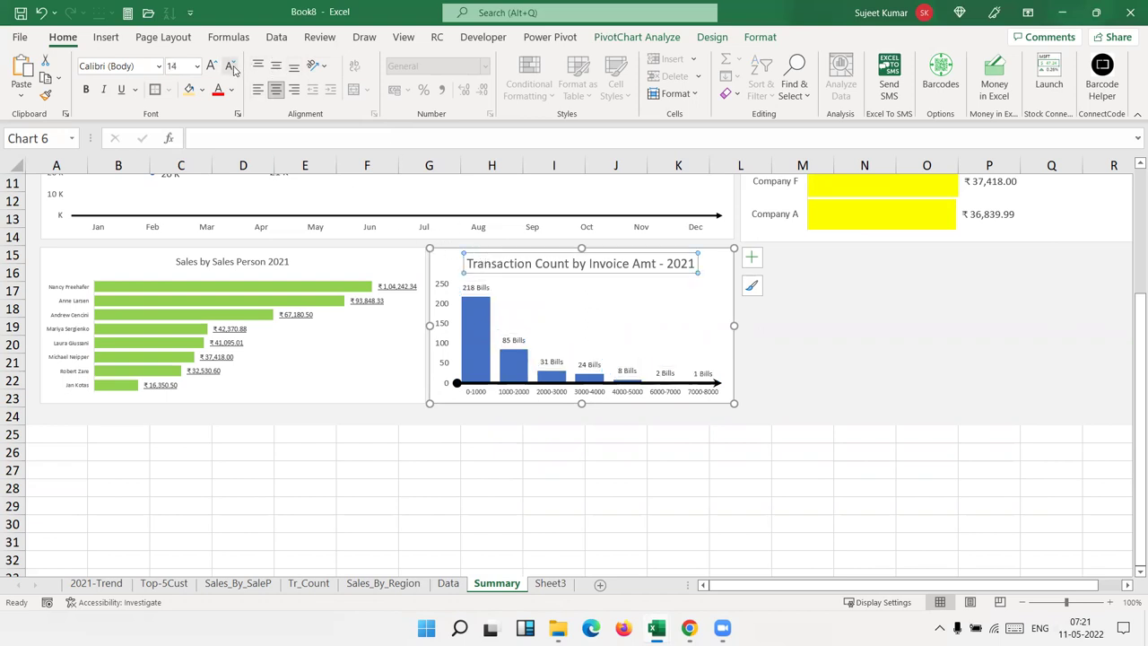
left_click(231, 69)
left_click(440, 289)
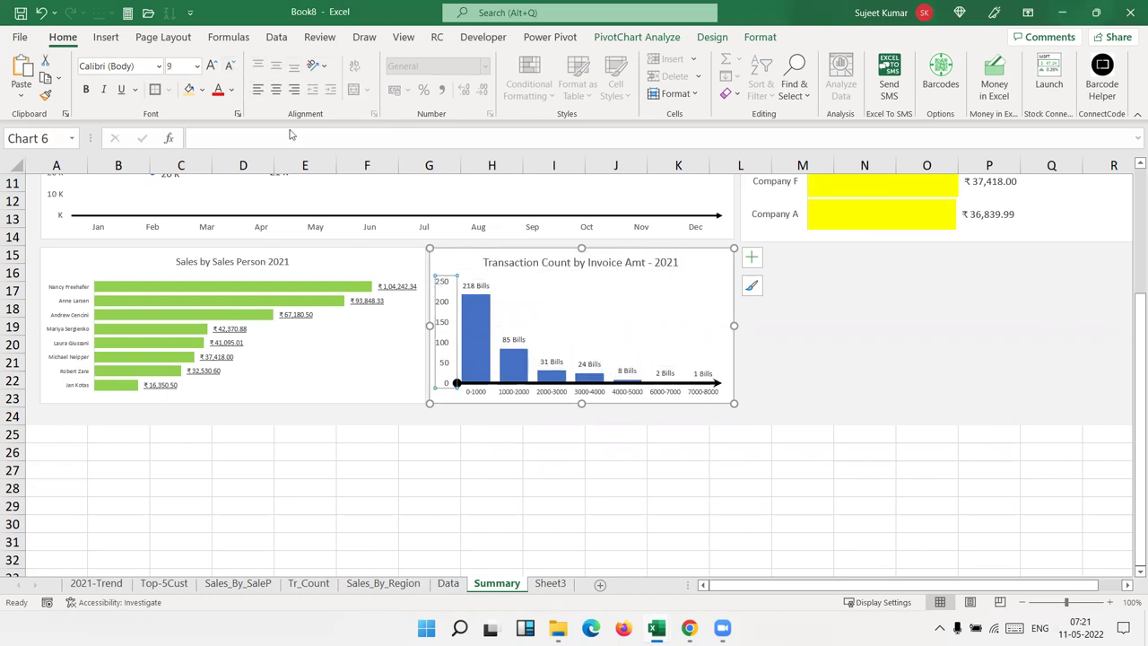
left_click(229, 67)
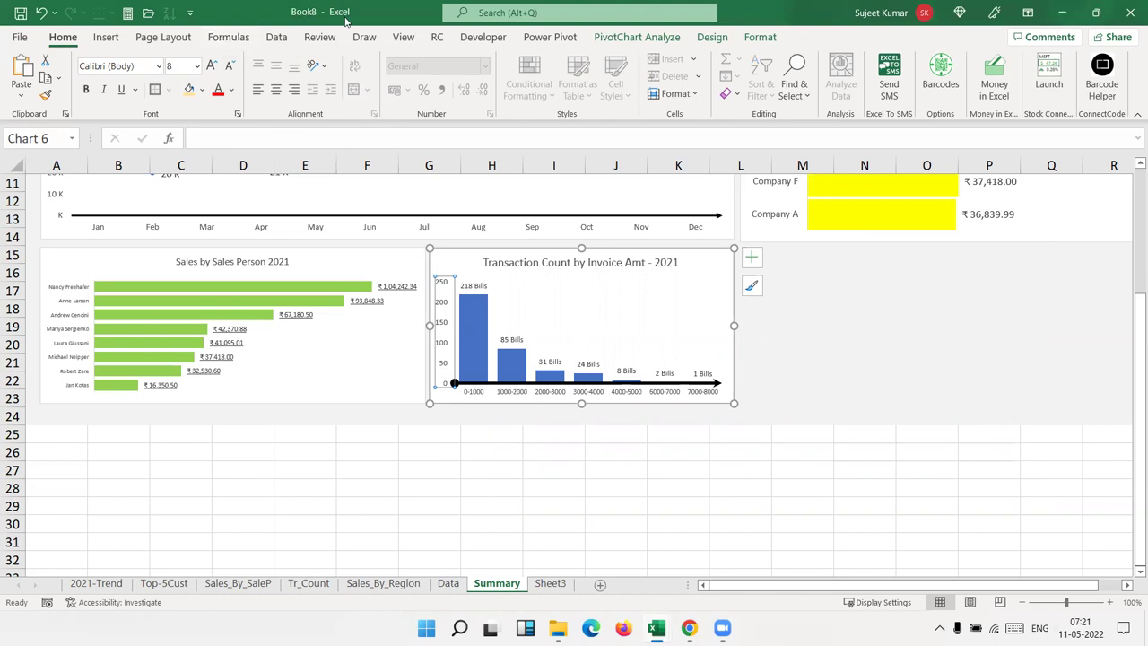
left_click(847, 359)
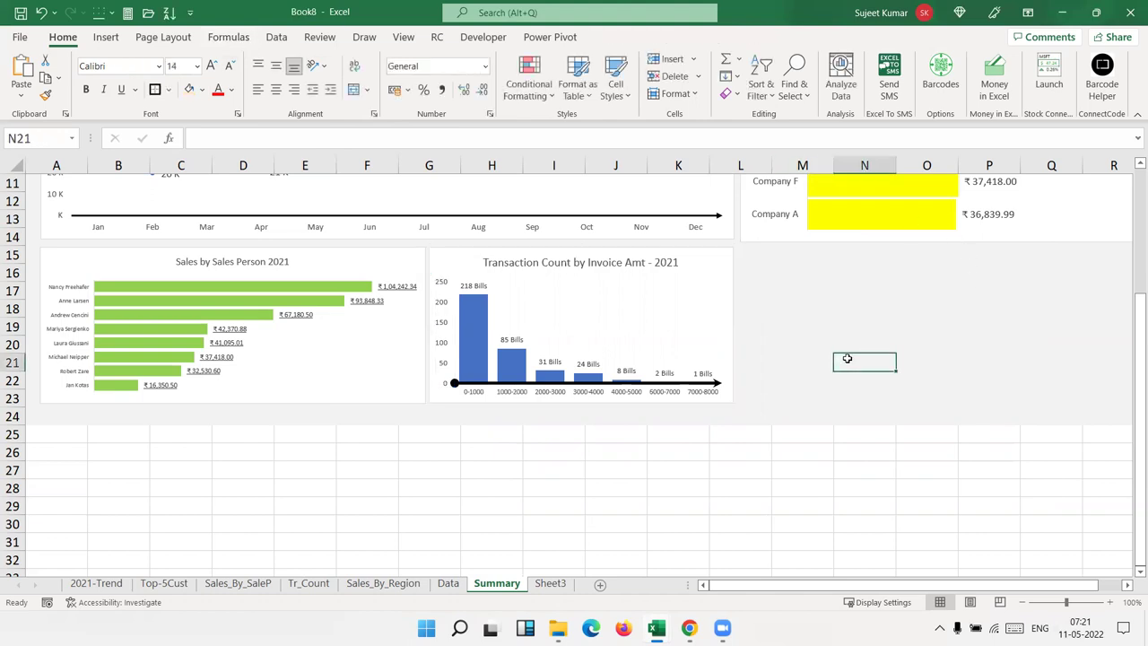
Step: Copy the Sales Buy Region For 2021 chart from Sales_By_Region and paste it at L15 on Summary
left_click(96, 583)
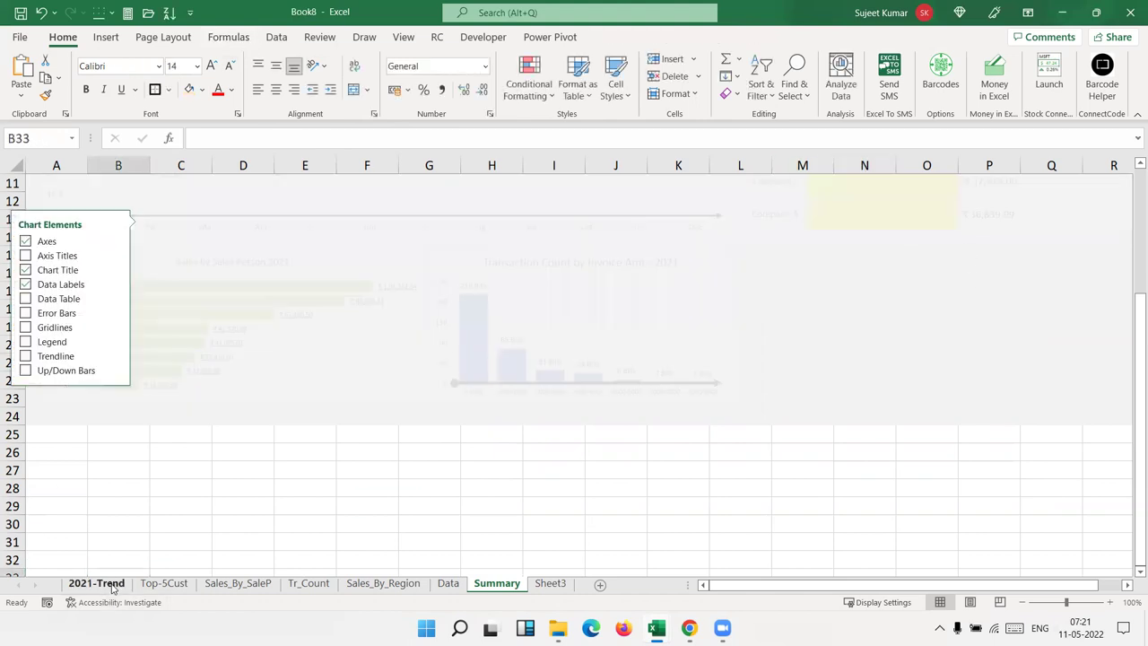
left_click(391, 589)
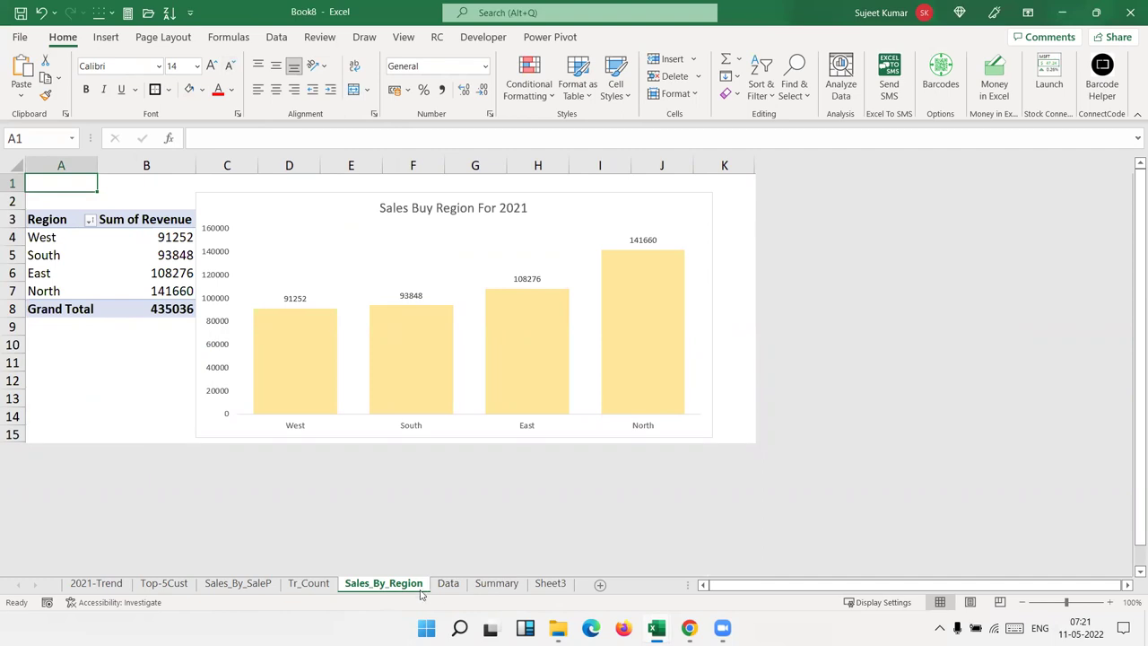
left_click(729, 382)
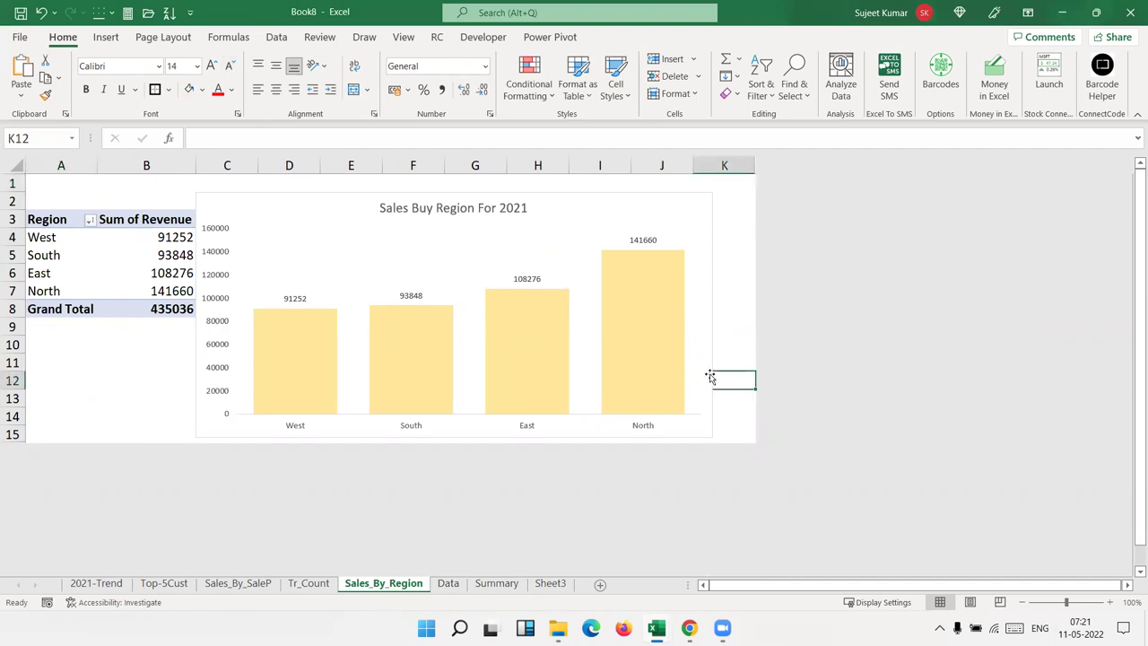
left_click(712, 376)
left_click(507, 586)
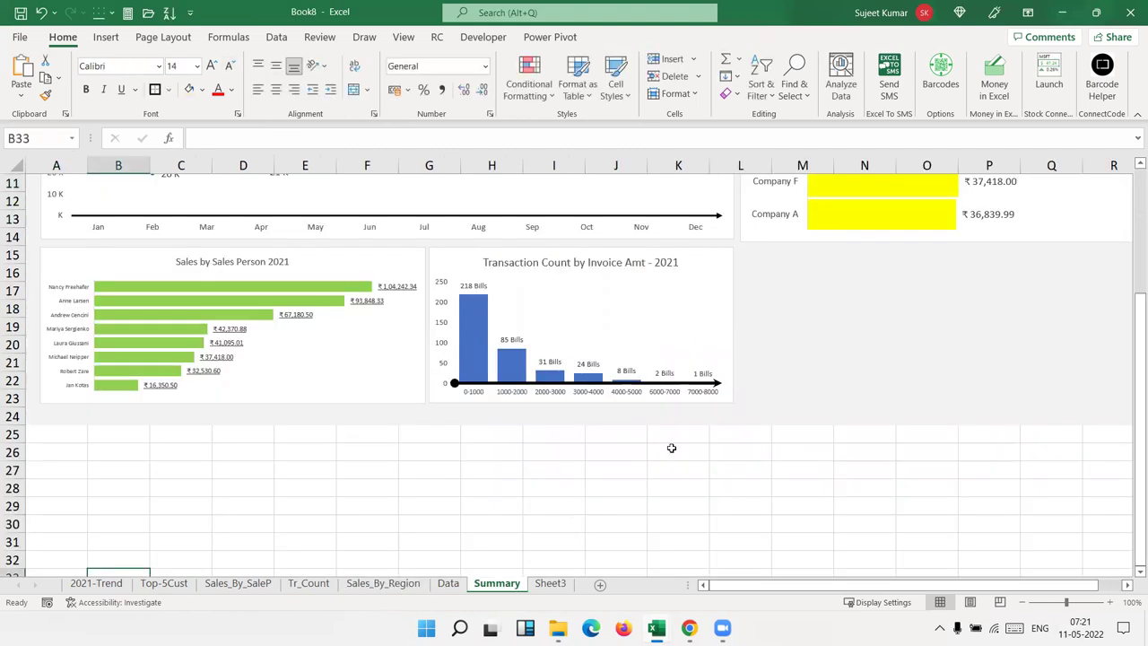
left_click(767, 257)
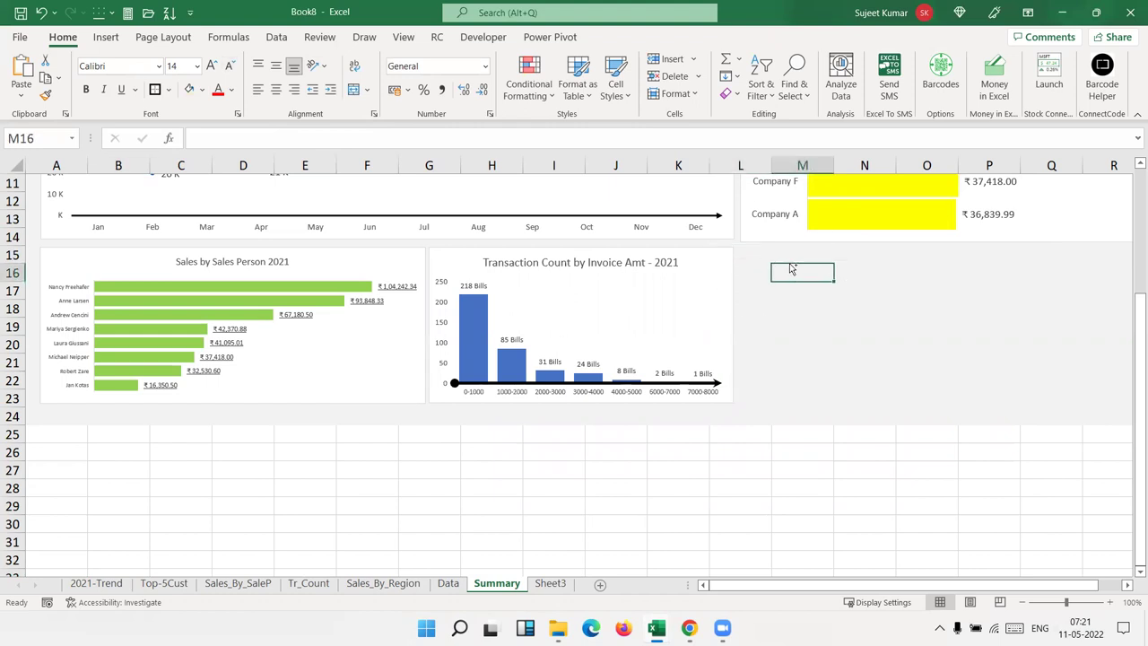
key("ctrl+v")
Step: Move and resize the region chart to sit beside the Transaction Count chart
left_click_drag(802, 278, 774, 265)
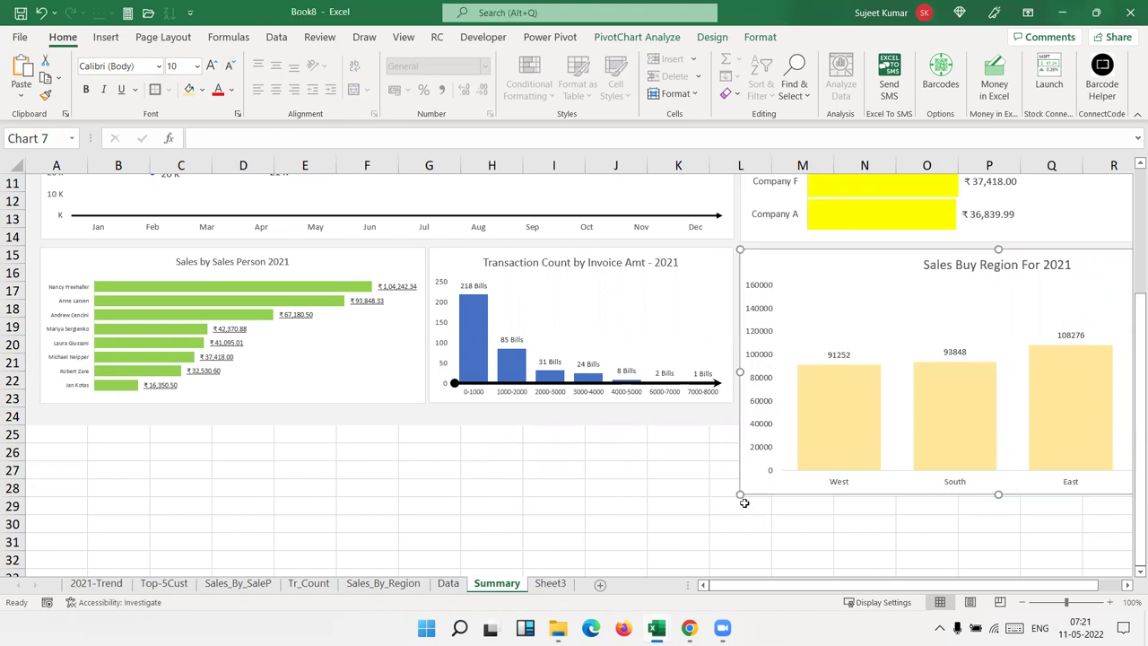
left_click_drag(741, 489, 742, 411)
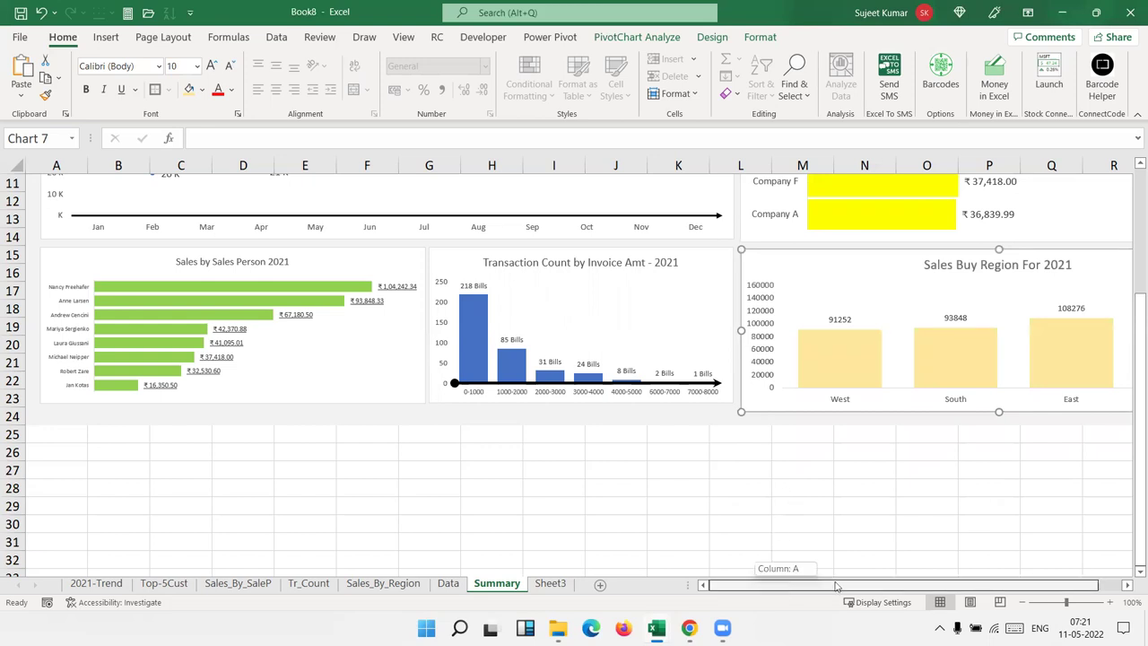
left_click_drag(782, 584, 806, 584)
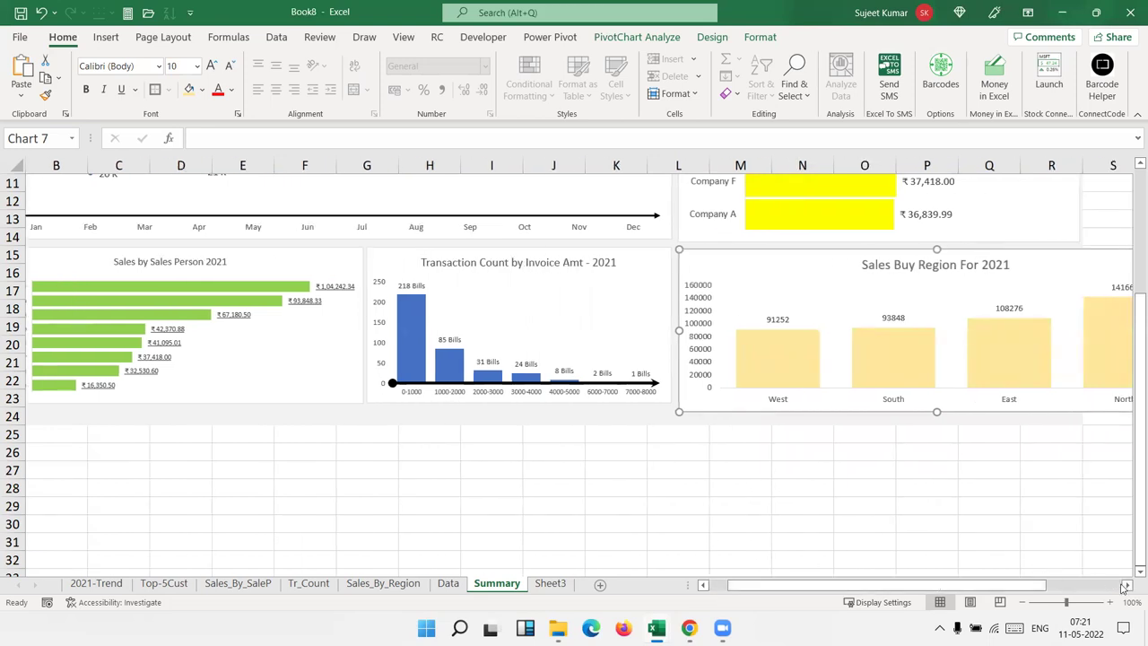
left_click(1121, 584)
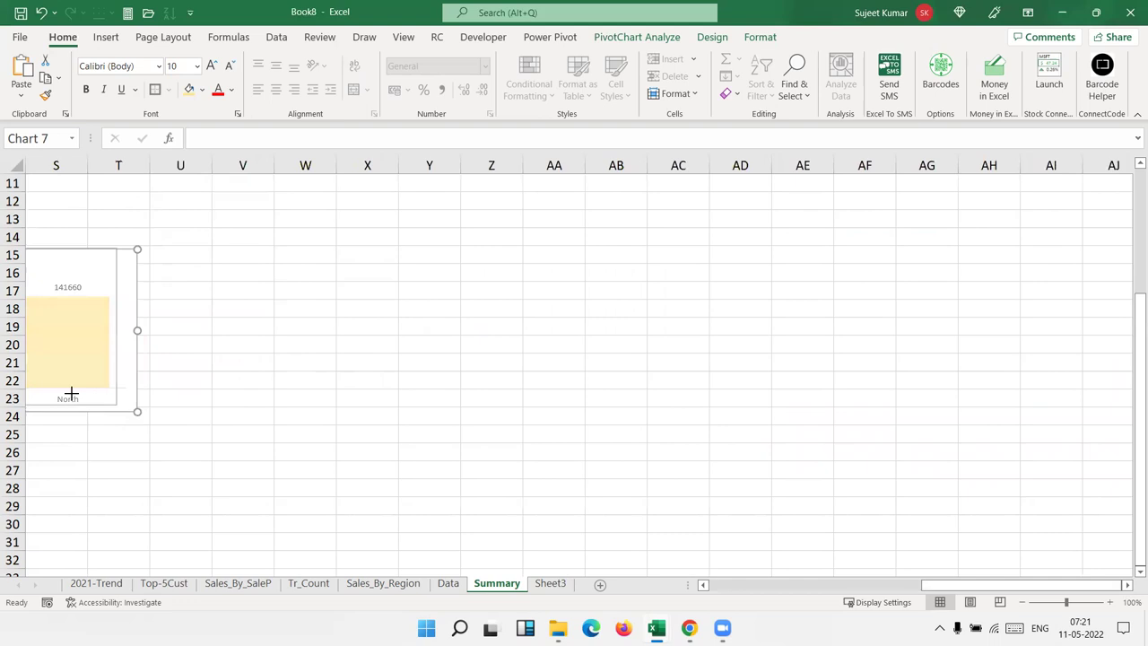
left_click_drag(71, 394, 282, 402)
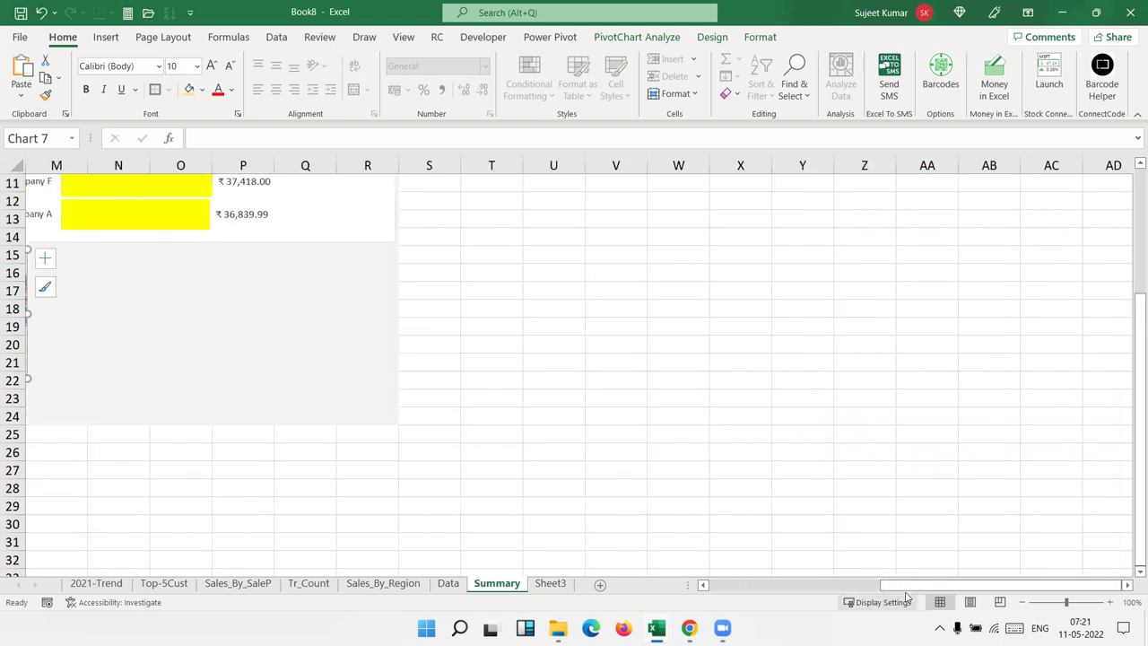
left_click_drag(908, 584, 826, 588)
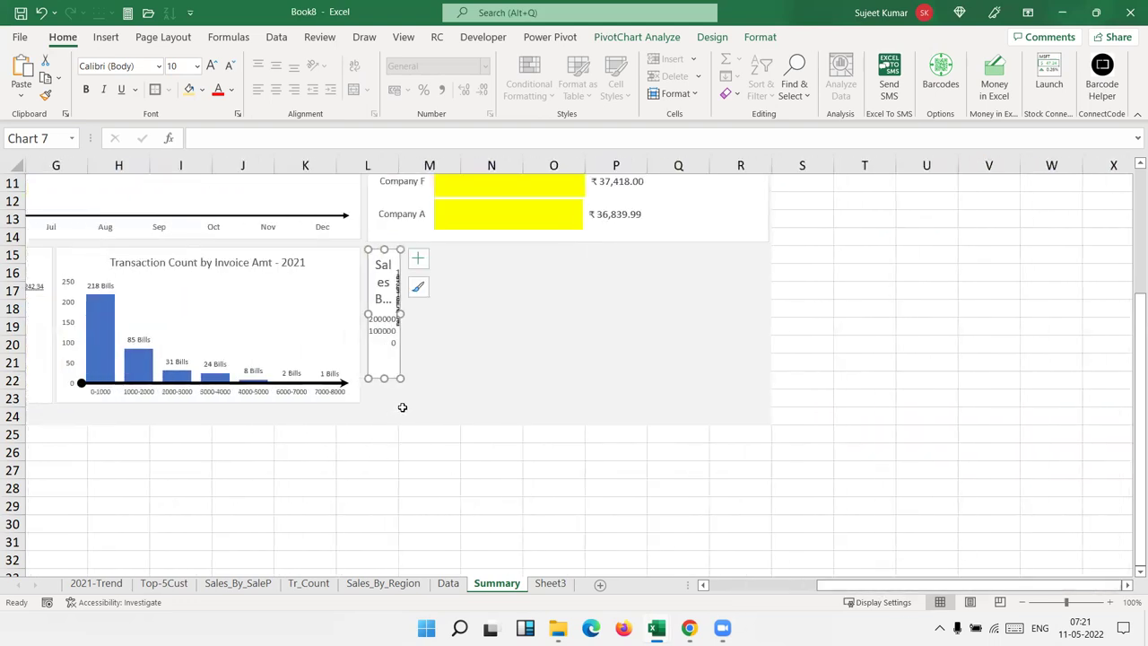
left_click_drag(400, 379, 756, 415)
Step: Shrink the region chart's value axis labels and data labels
left_click(390, 319)
left_click(227, 68)
left_click(227, 68)
left_click(227, 68)
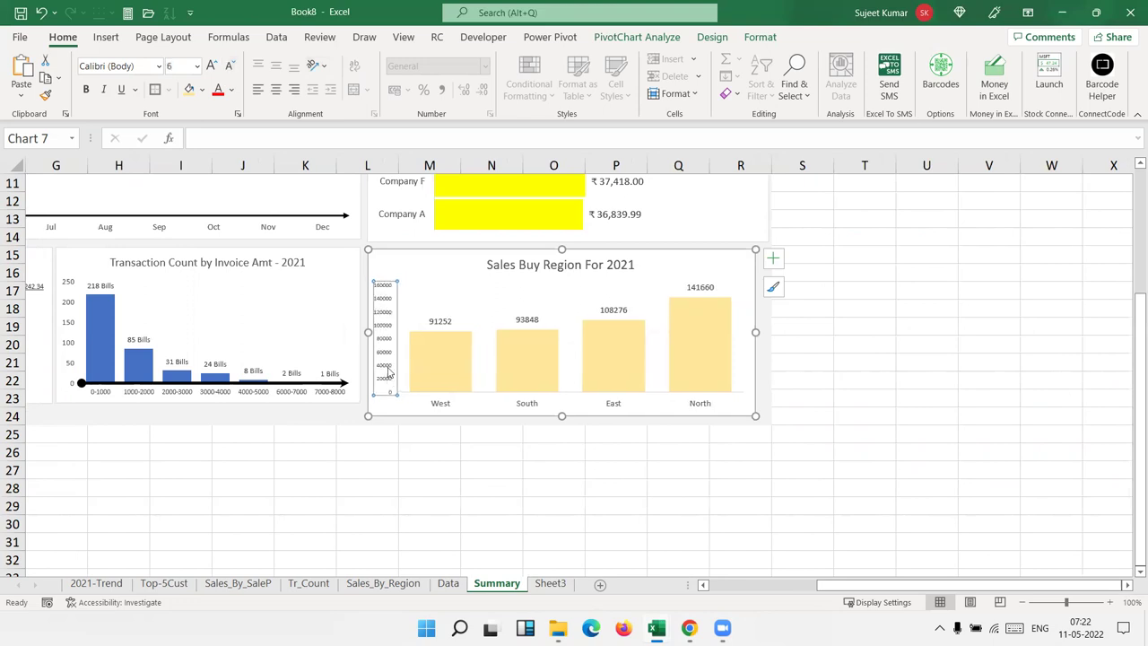
left_click(440, 321)
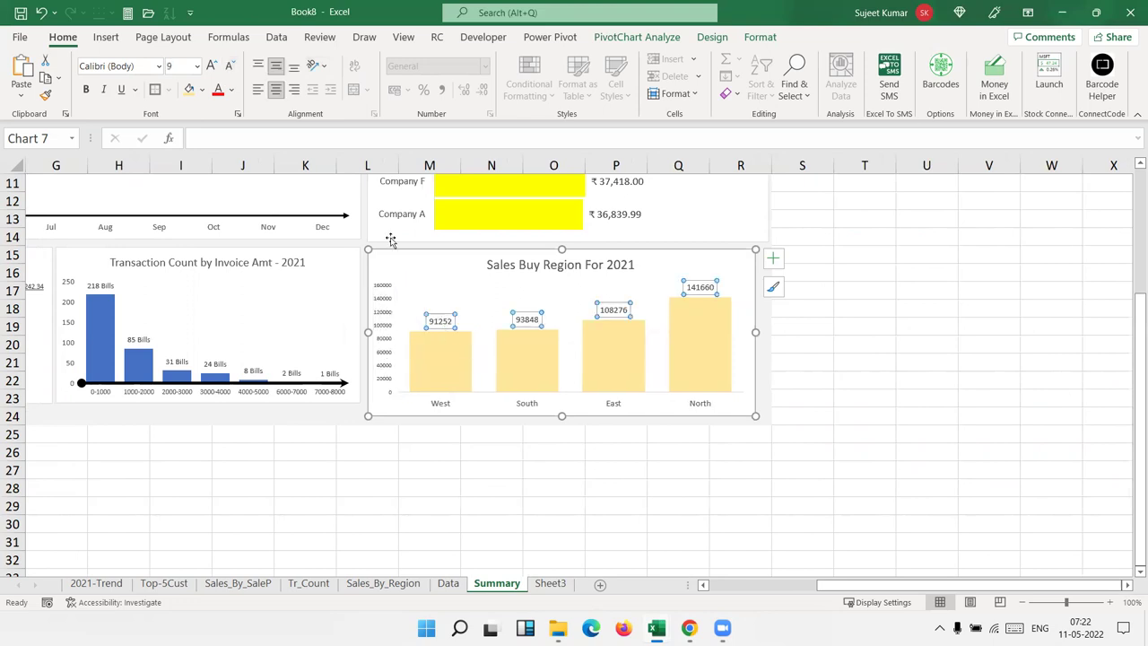
left_click(230, 68)
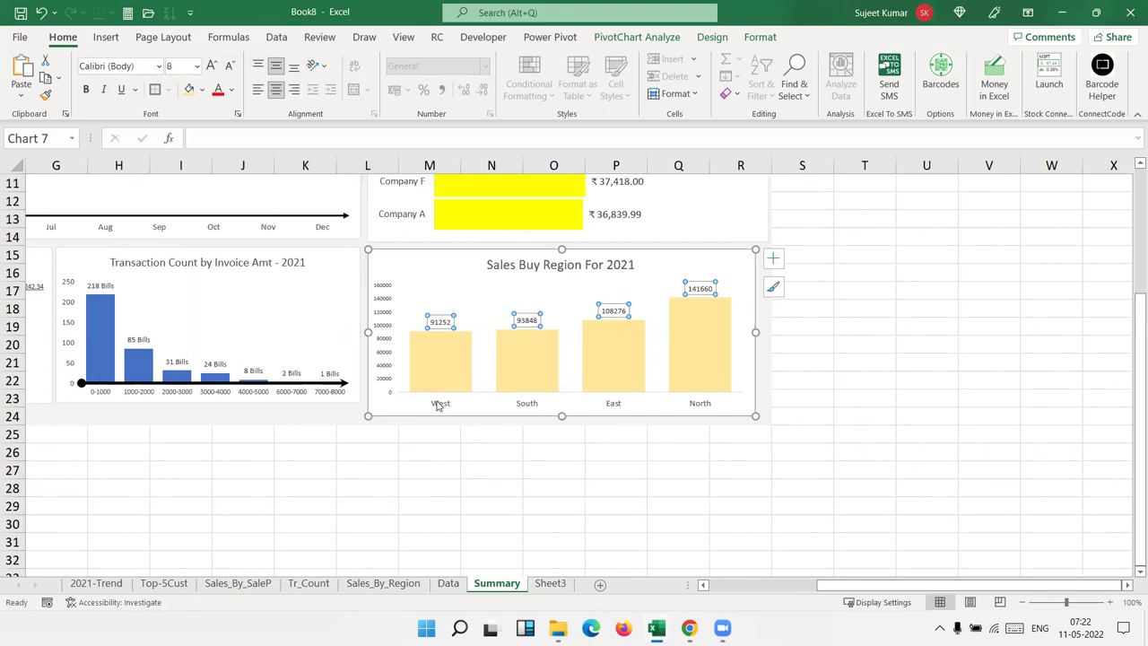
left_click(562, 474)
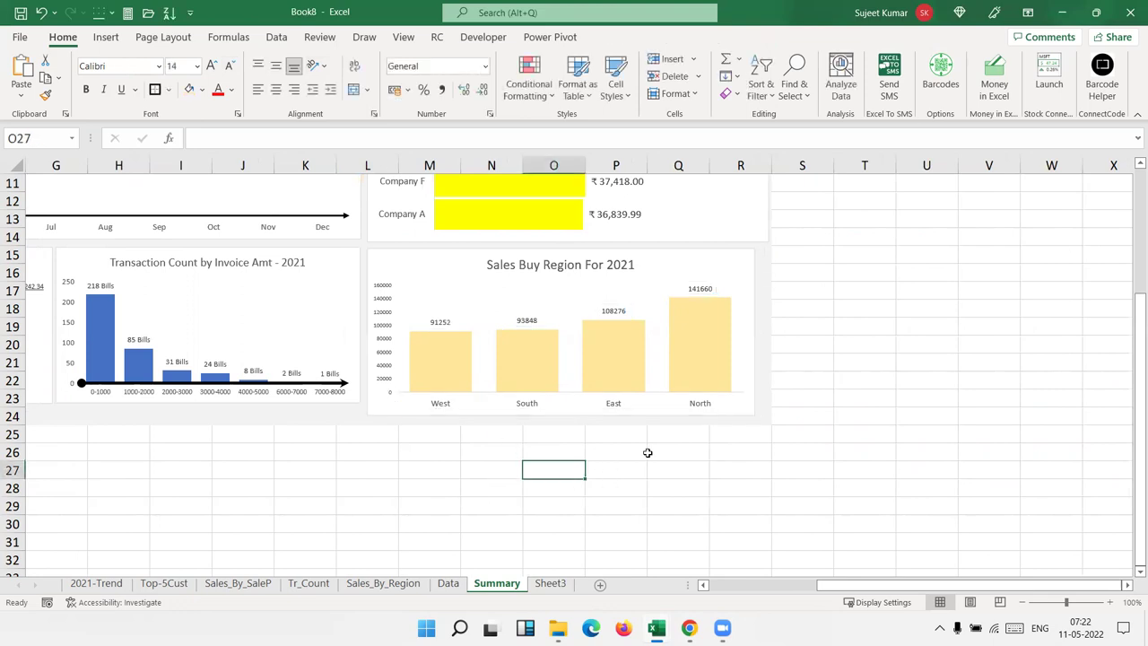
left_click(745, 420)
Step: Widen the Sales Buy Region chart and resize the Top 5 Customer chart so their right edges align
left_click_drag(755, 415, 762, 416)
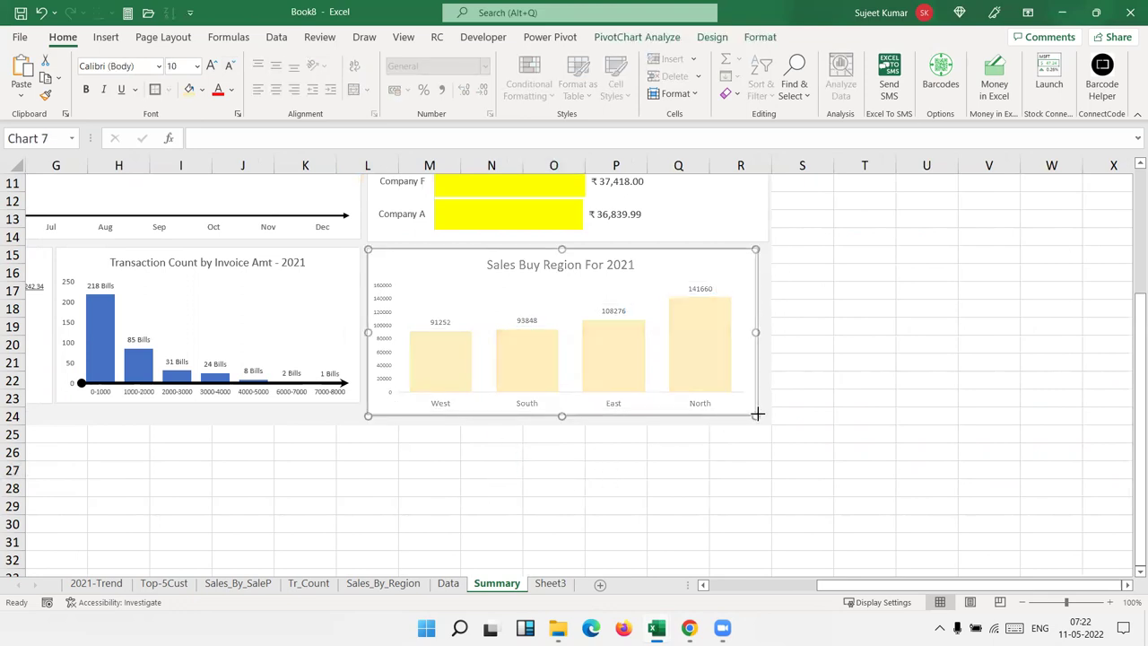
left_click(831, 441)
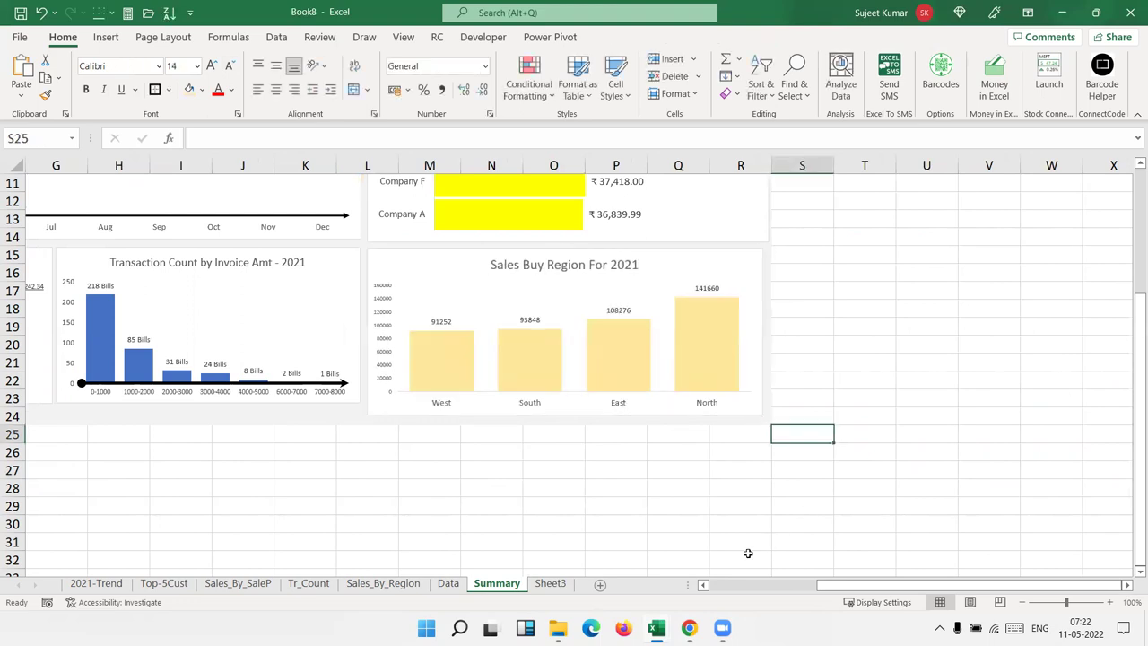
scroll(748, 551, "up", 3)
left_click(767, 424)
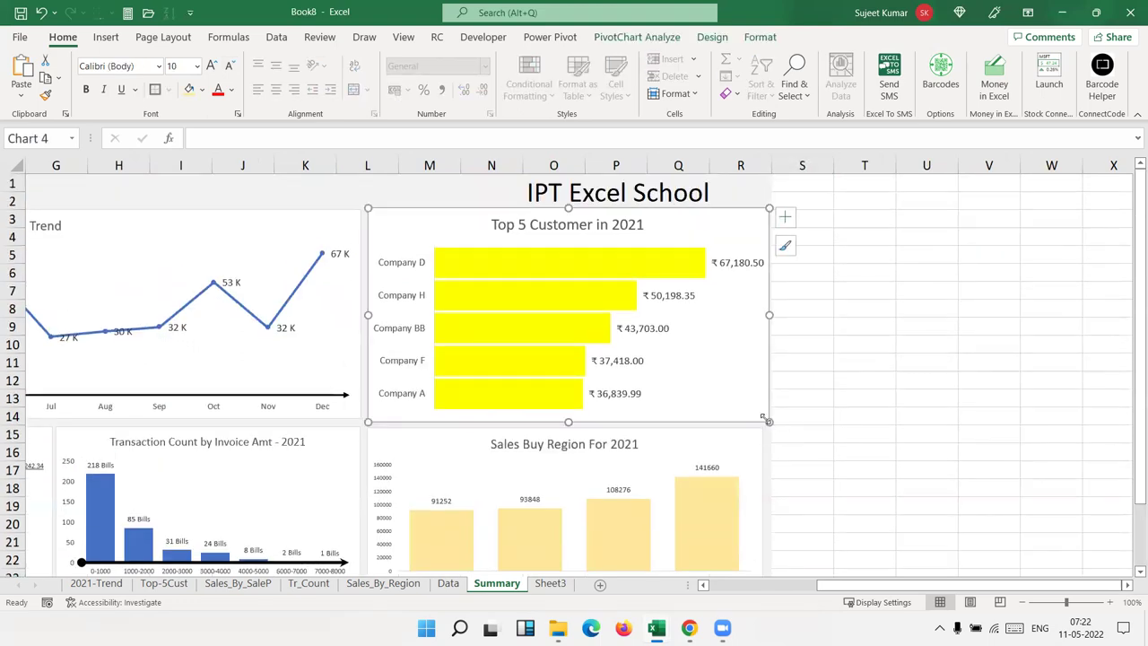
left_click_drag(762, 418, 761, 422)
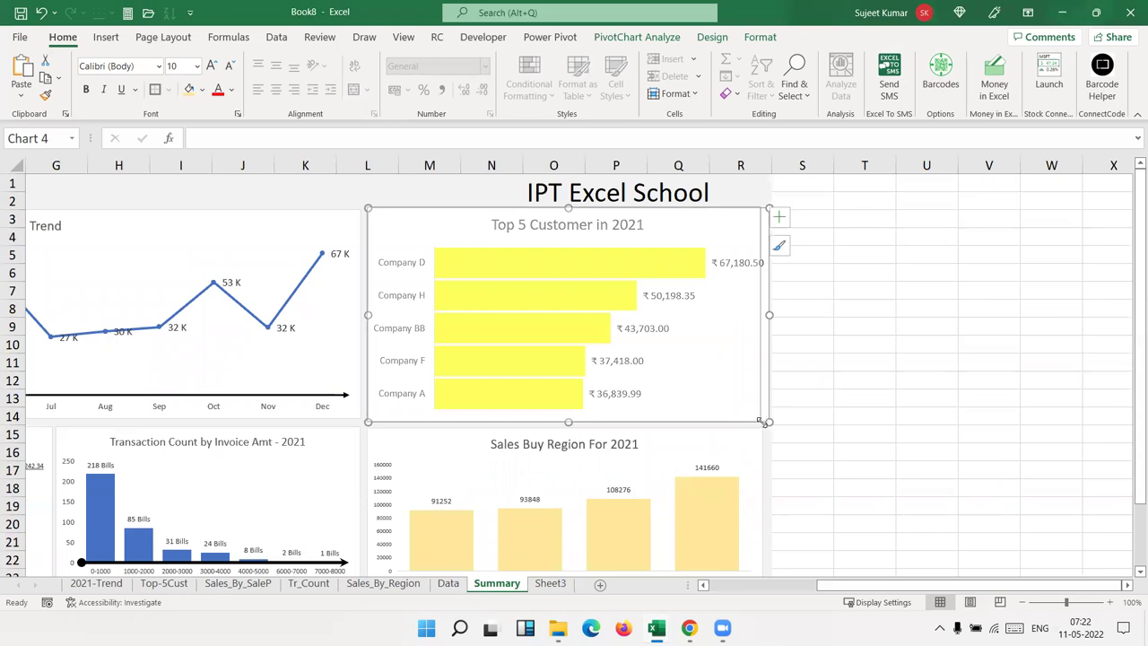
left_click(816, 418)
Step: Select columns S to U beside the dashboard
left_click_drag(802, 183, 940, 517)
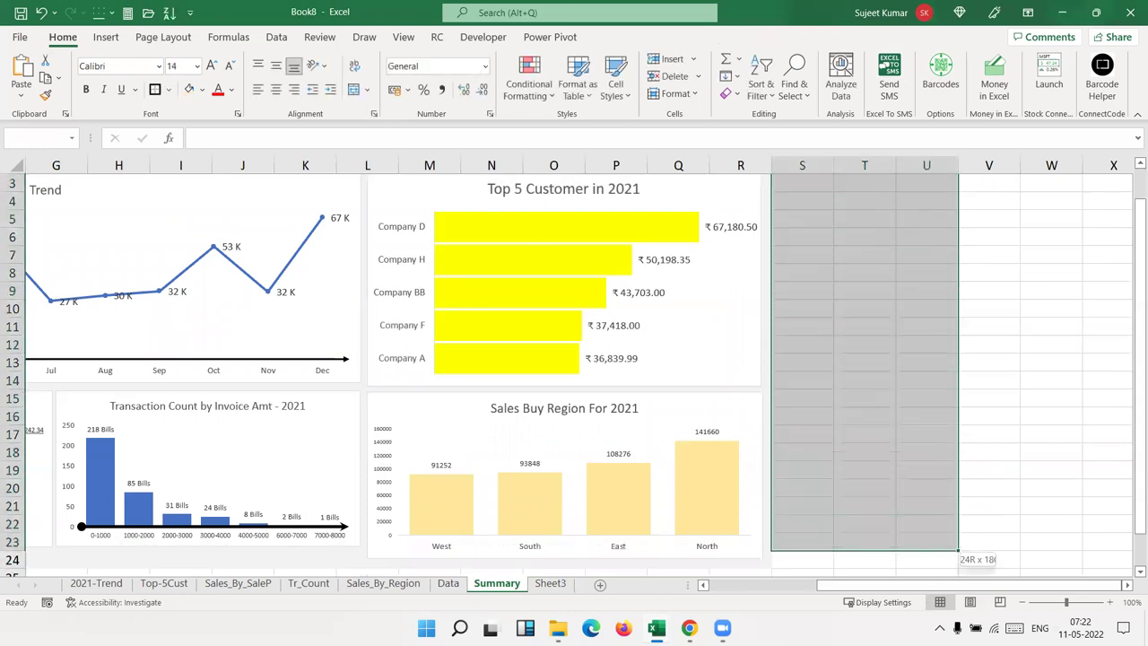
left_click_drag(940, 518, 919, 542)
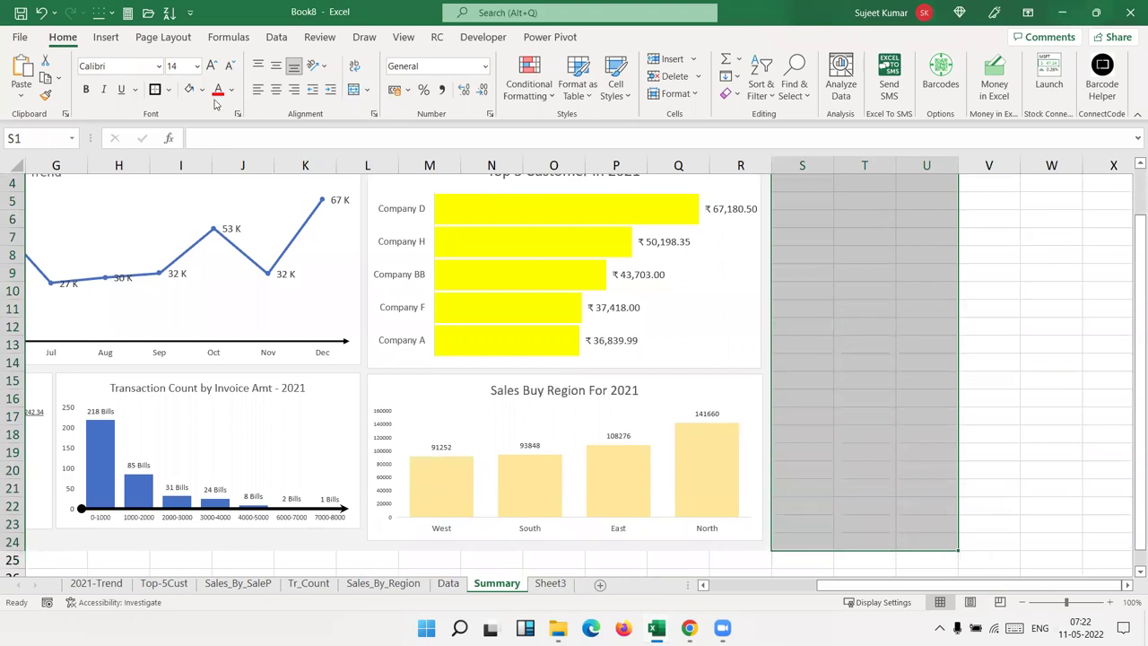
scroll(583, 148, "up", 1)
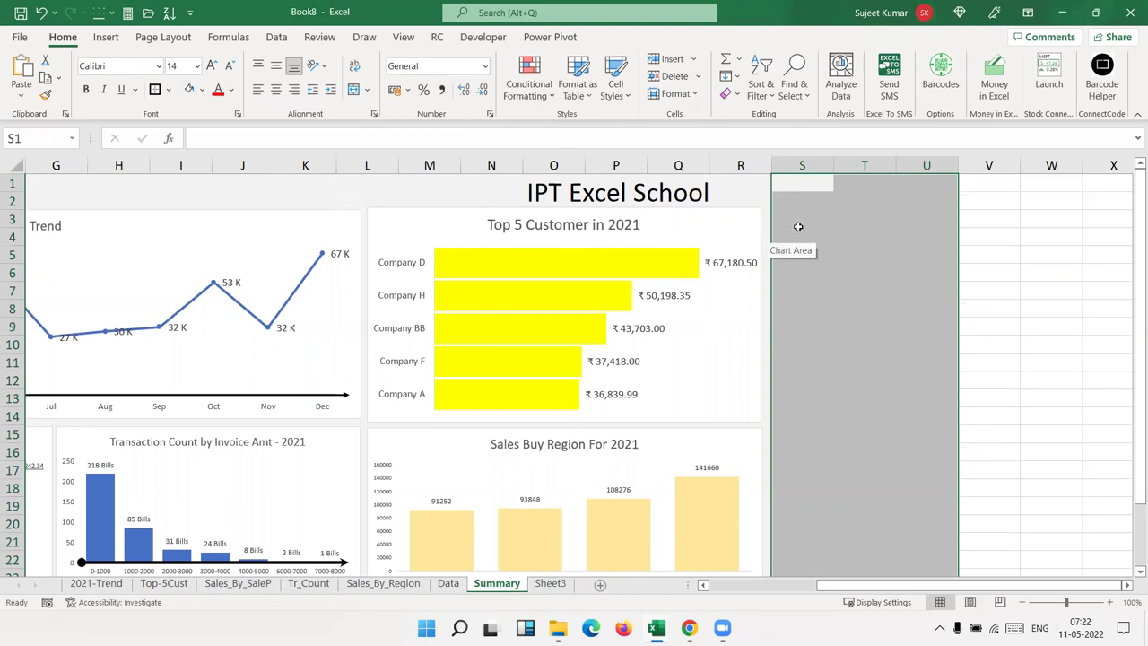
Step: Give cells S1:S23 a thick solid left border marking the dashboard's right edge
left_click(803, 200)
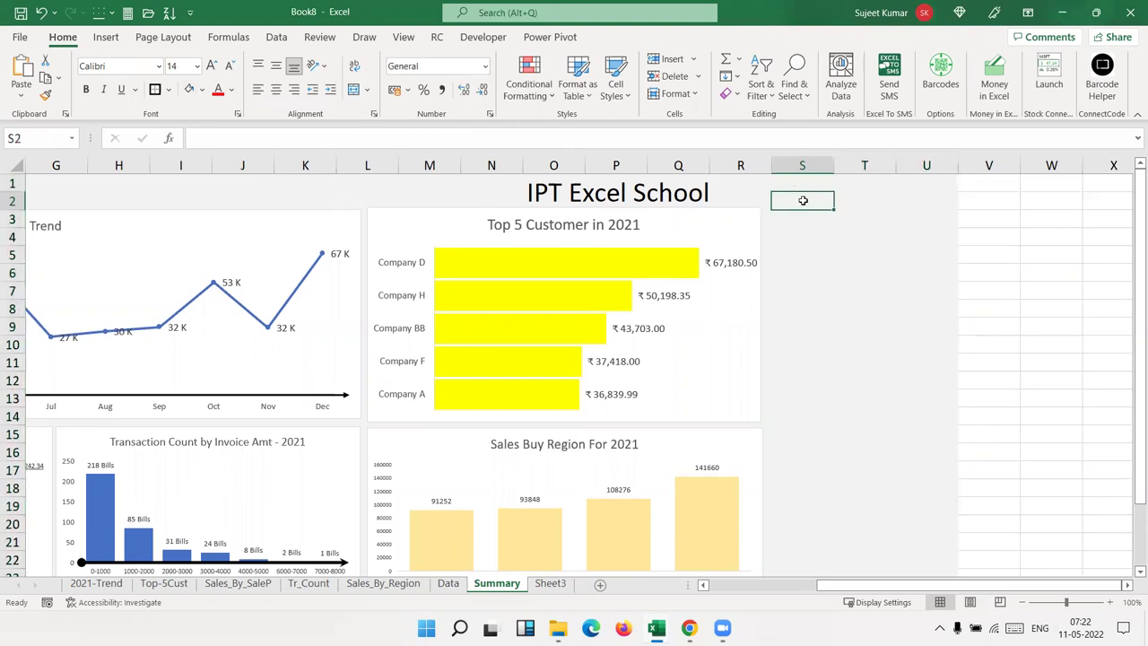
left_click(781, 180)
left_click_drag(782, 186, 802, 536)
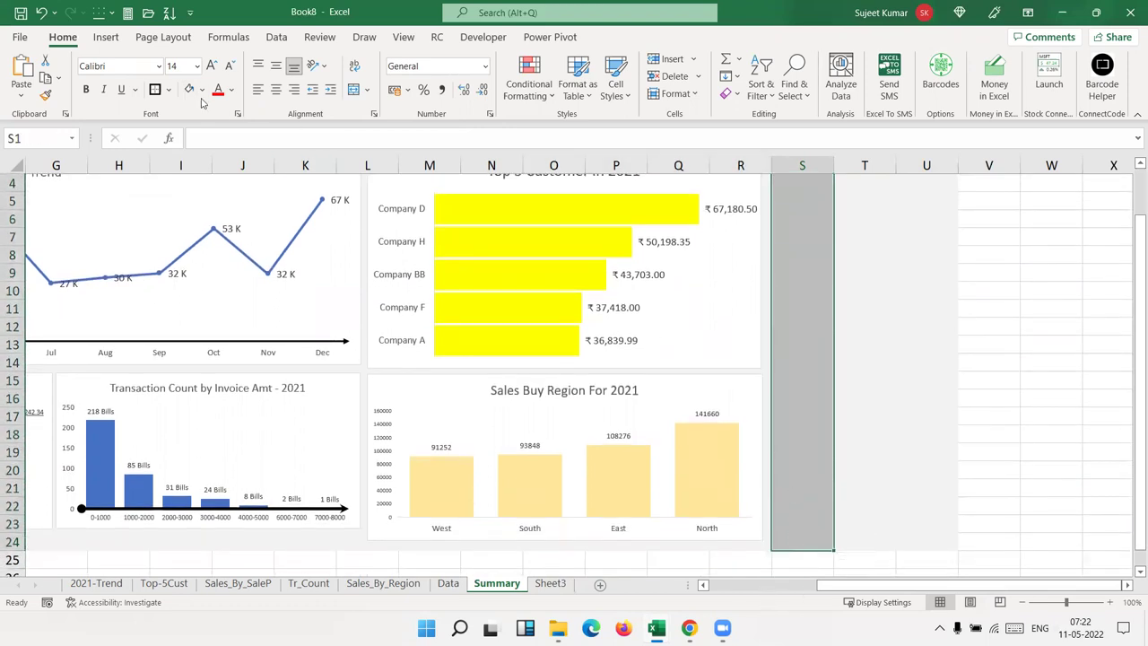
right_click(816, 292)
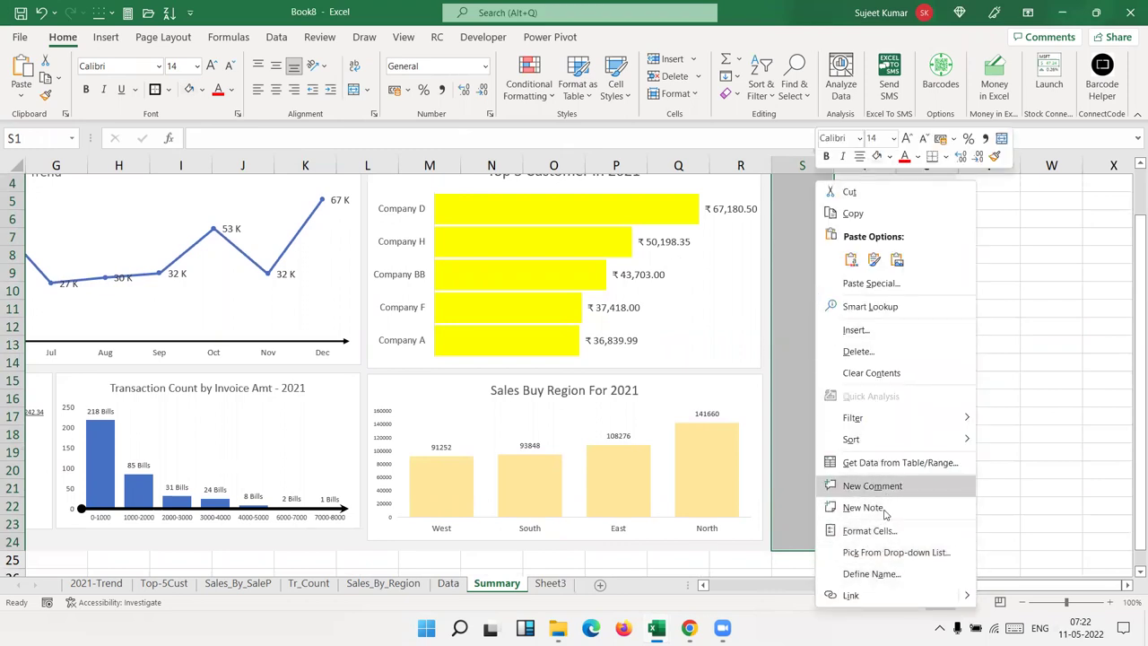
left_click(868, 532)
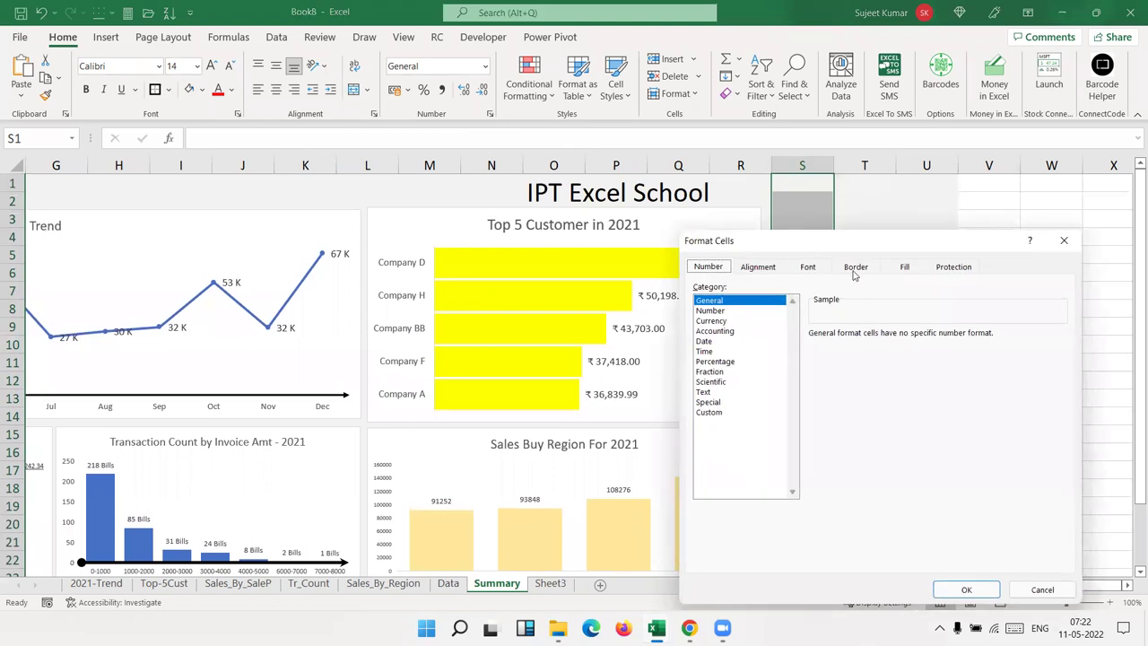
left_click(855, 269)
left_click(767, 380)
left_click(848, 392)
left_click(956, 590)
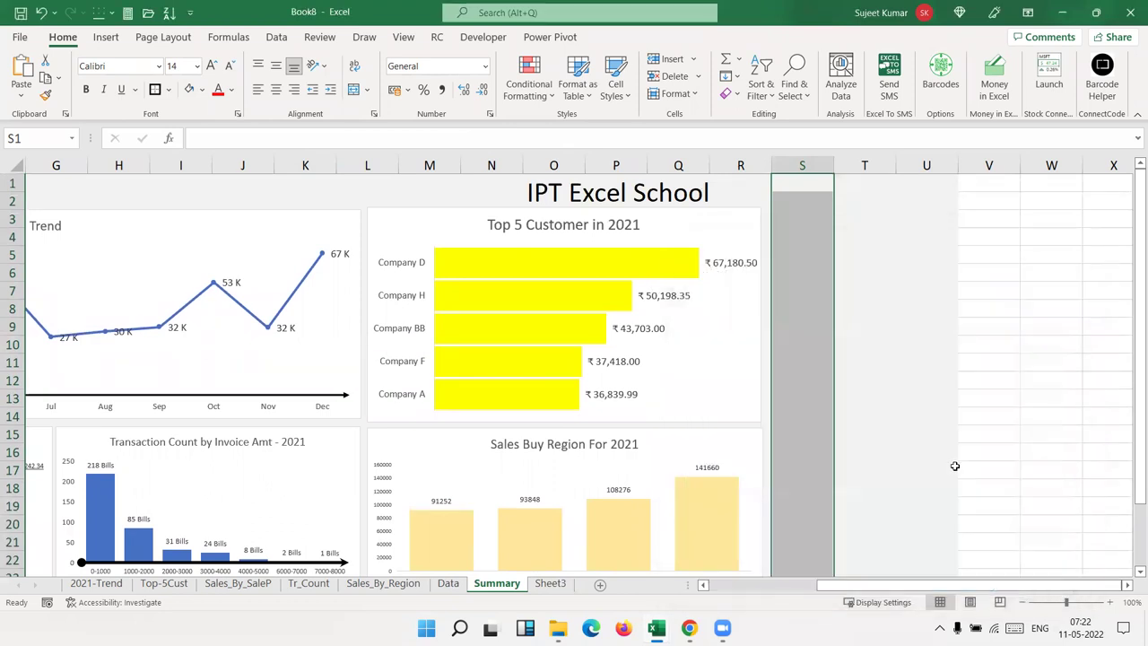
left_click(954, 464)
left_click_drag(957, 585, 840, 581)
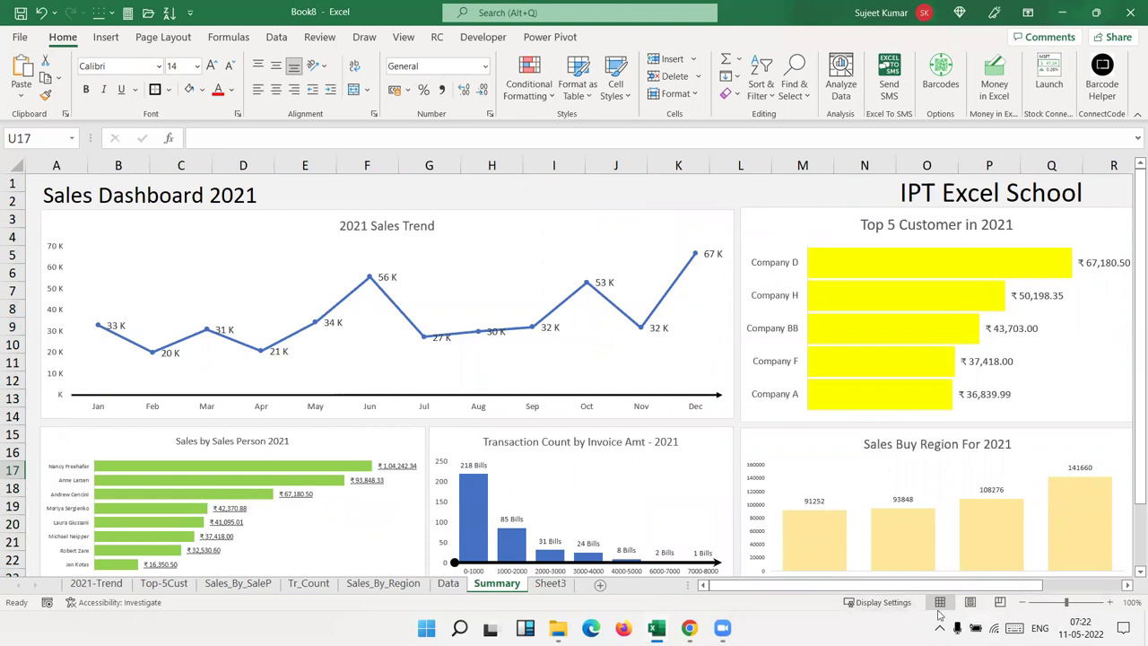
Step: Zoom the Summary sheet out to about 79% so the full dashboard is visible
left_click_drag(1066, 606, 919, 600)
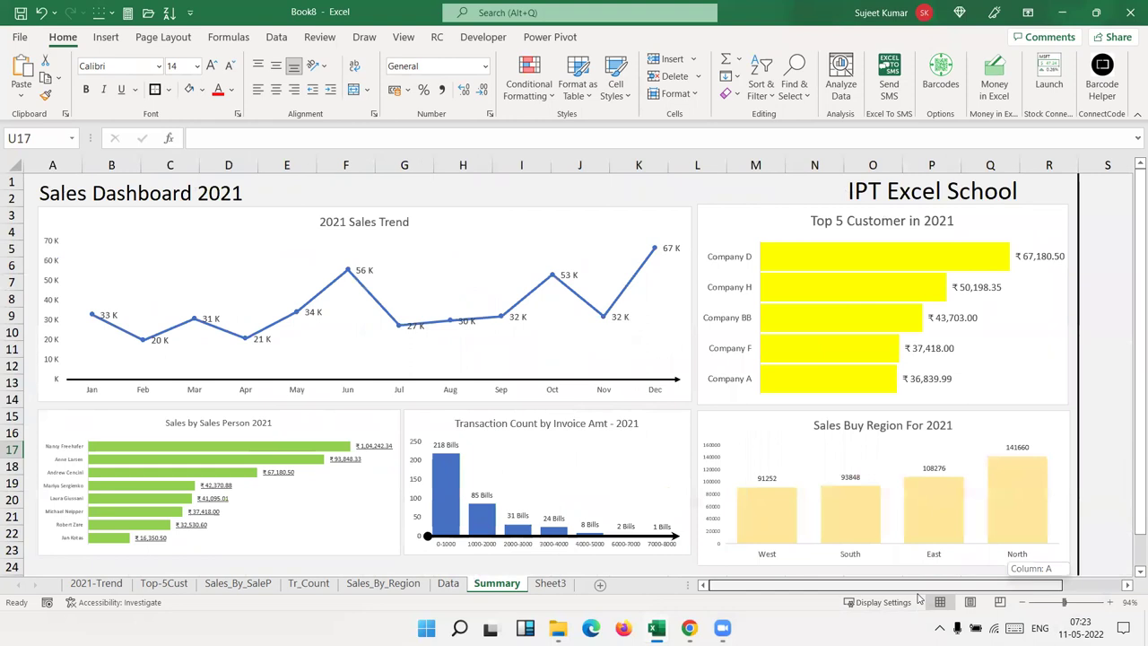
left_click(1061, 608)
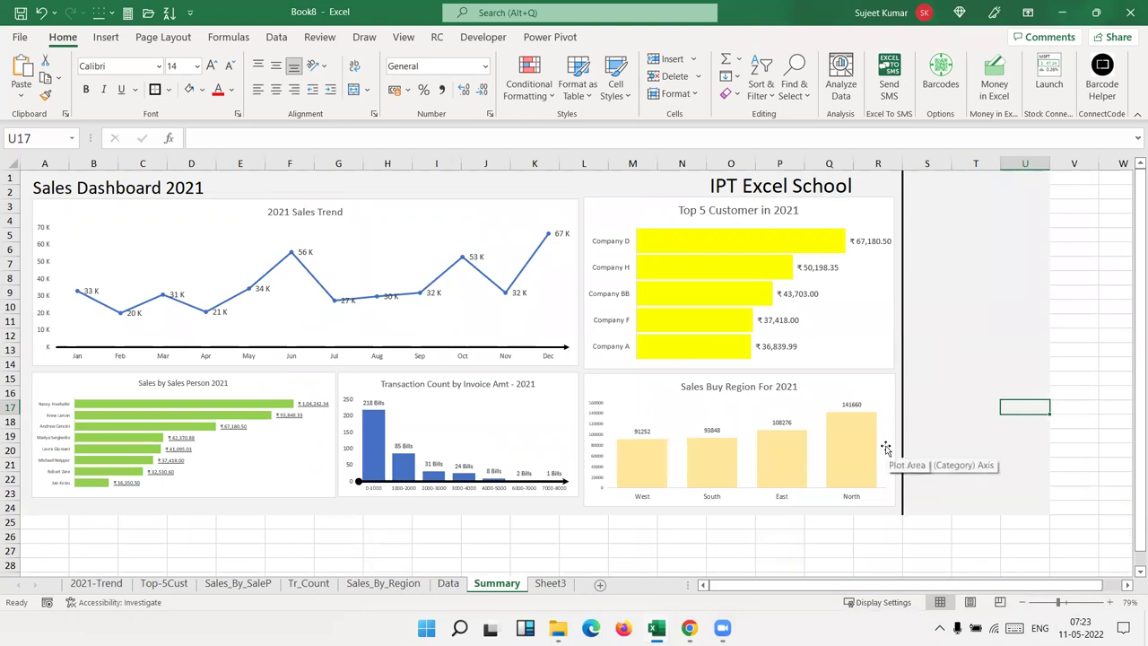
Step: Insert Region, Salesperson and Category slicers for the monthly sales pivot on 2021-Trend
left_click(115, 587)
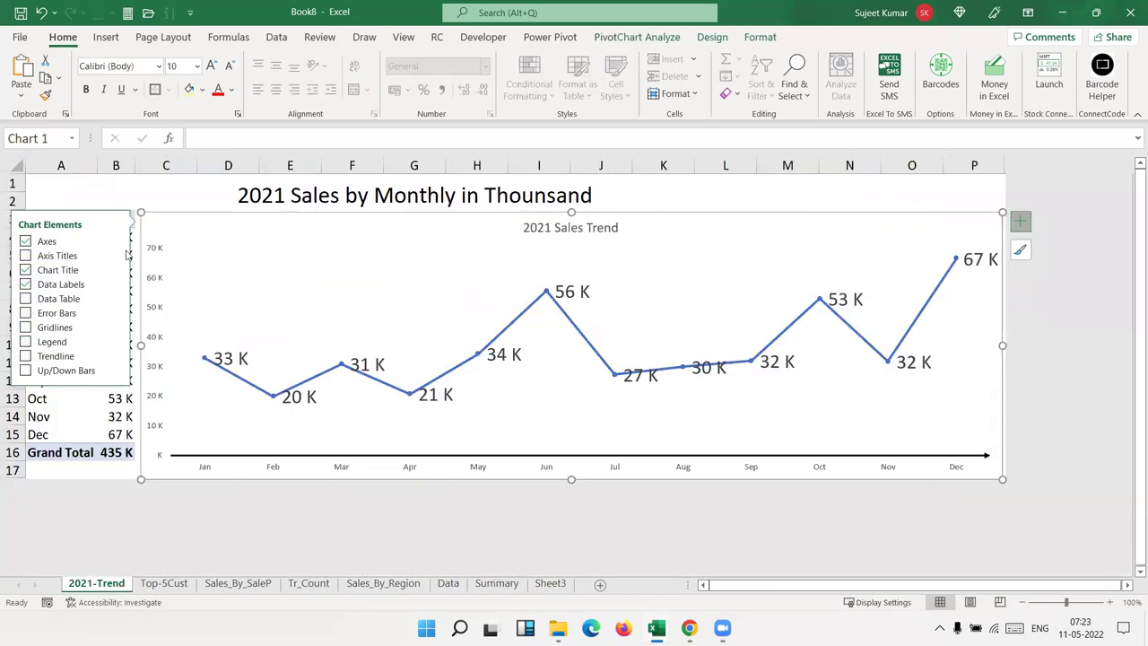
key("Escape")
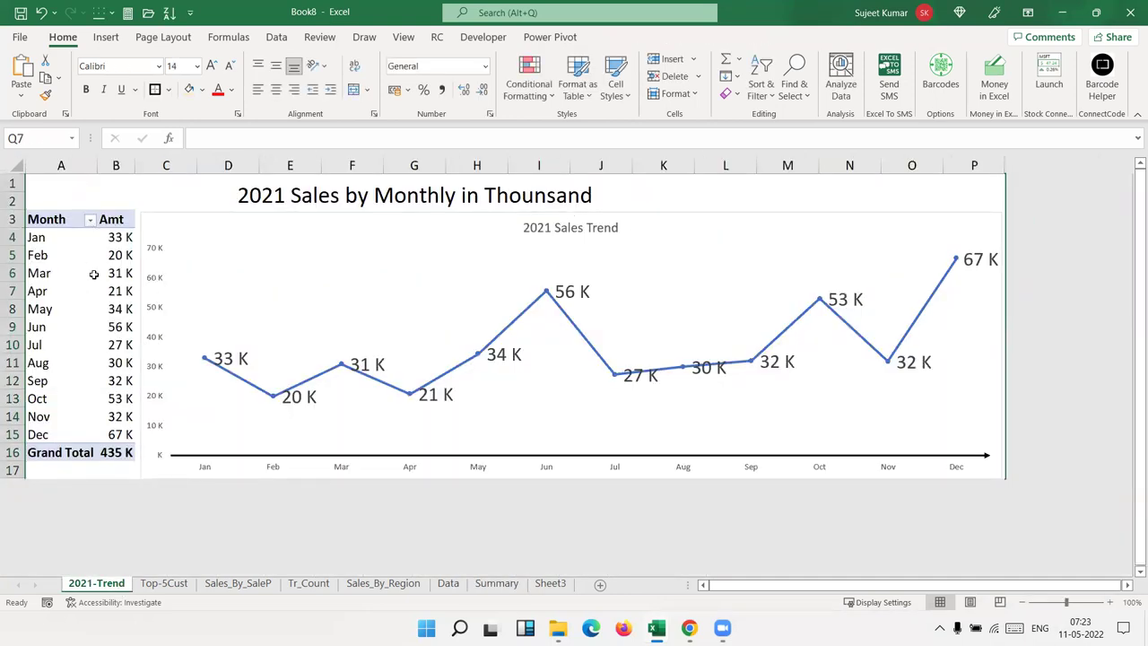
left_click(94, 275)
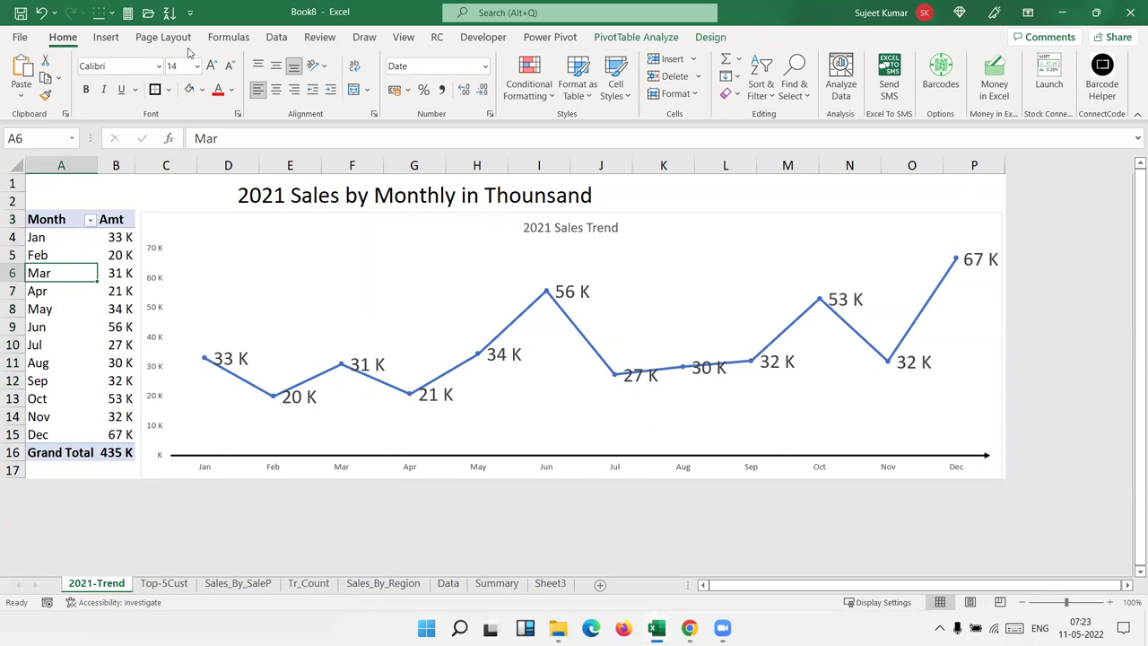
left_click(114, 38)
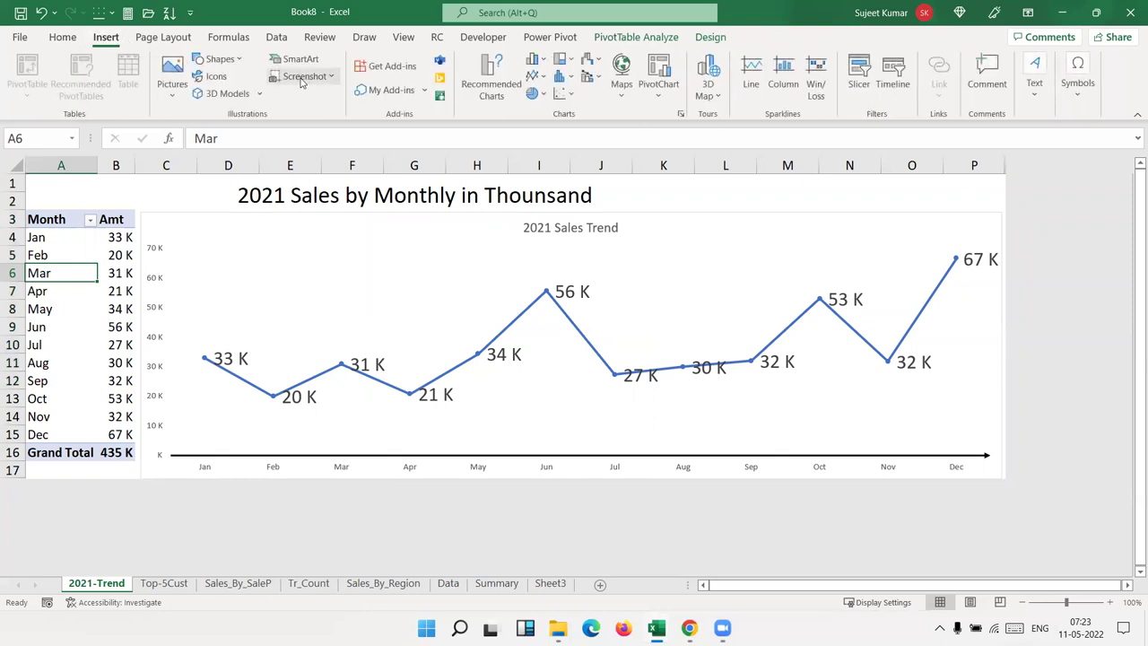
left_click(636, 37)
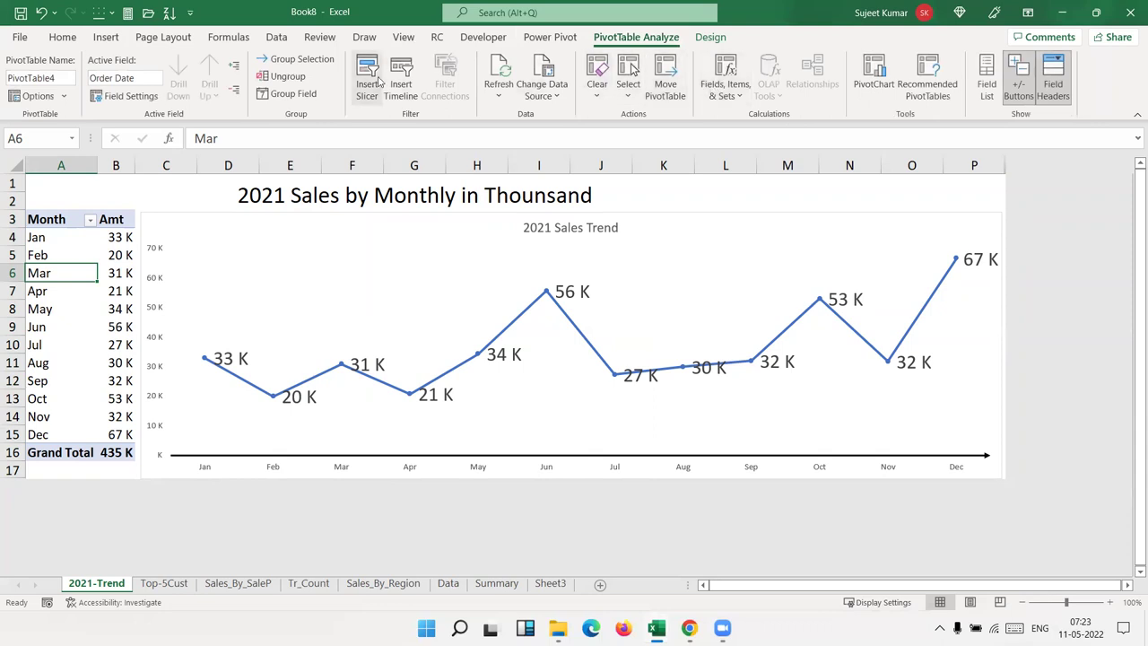
left_click(379, 81)
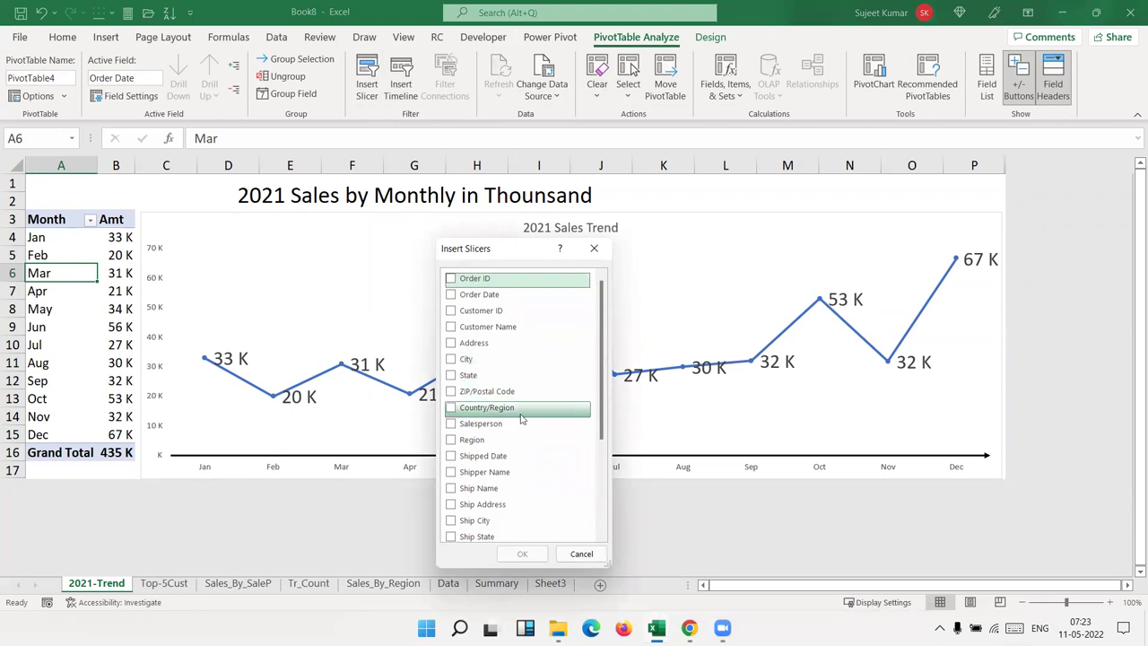
left_click(450, 441)
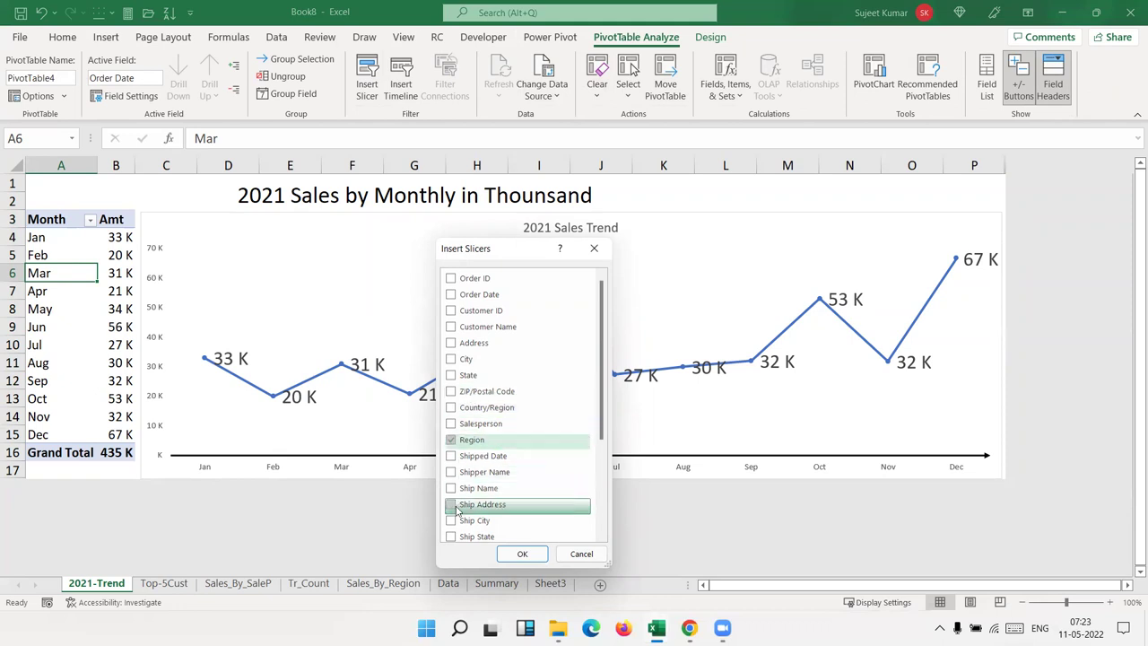
left_click(452, 428)
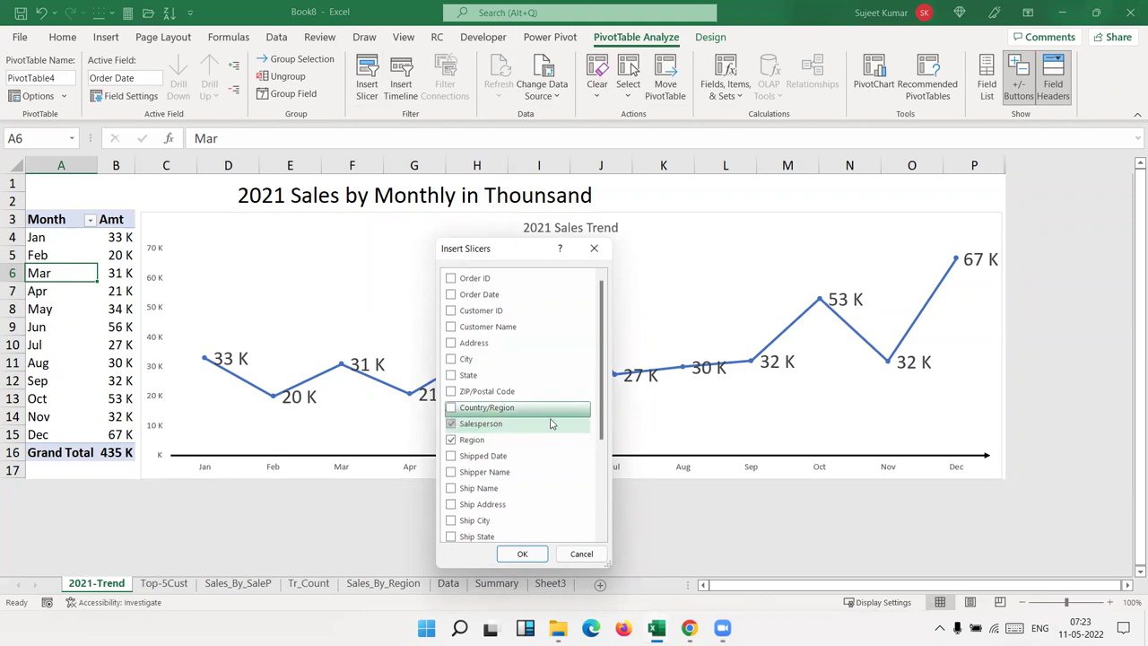
left_click_drag(602, 408, 595, 530)
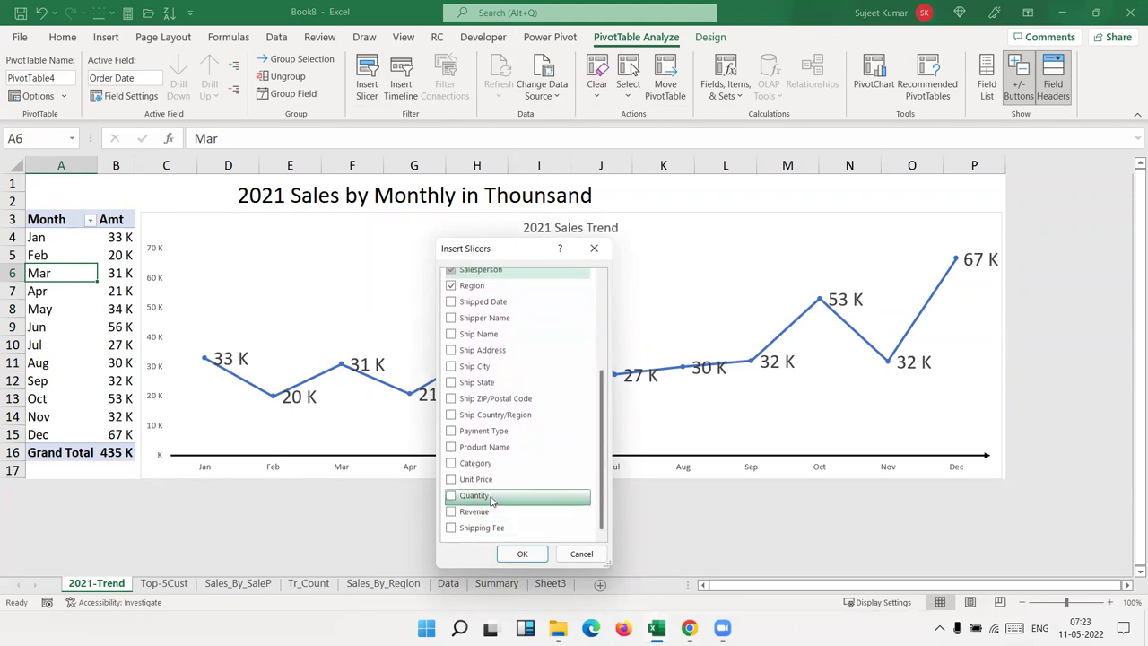
left_click(450, 463)
left_click(523, 554)
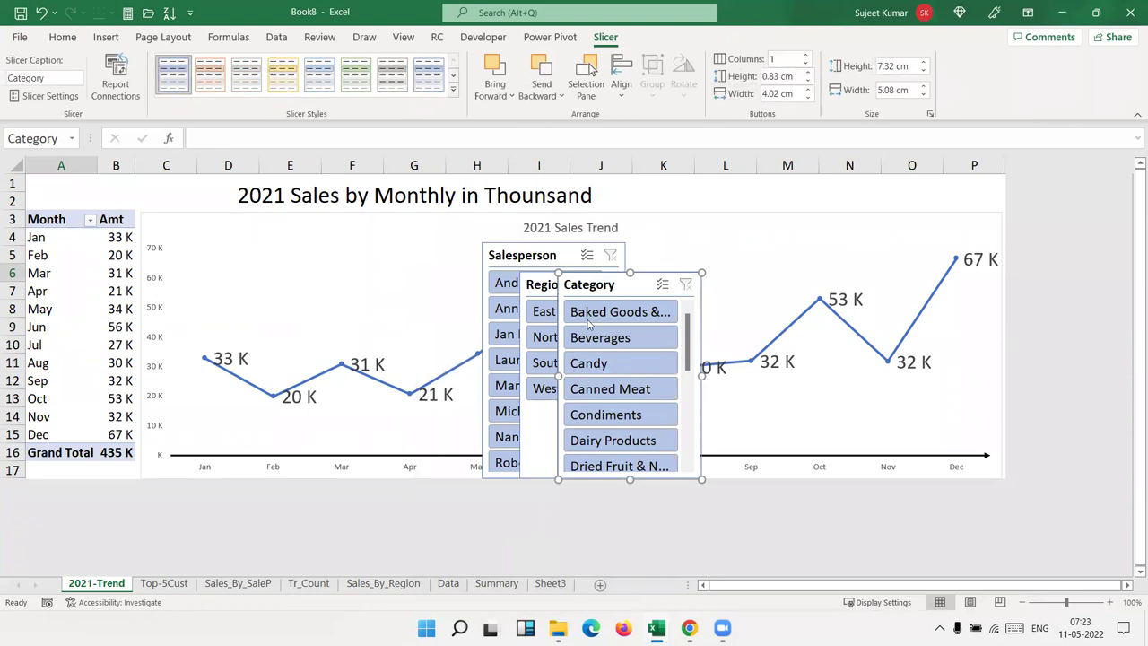
Step: Select all three slicers and cut them from the 2021-Trend sheet
left_click(530, 286, "ctrl")
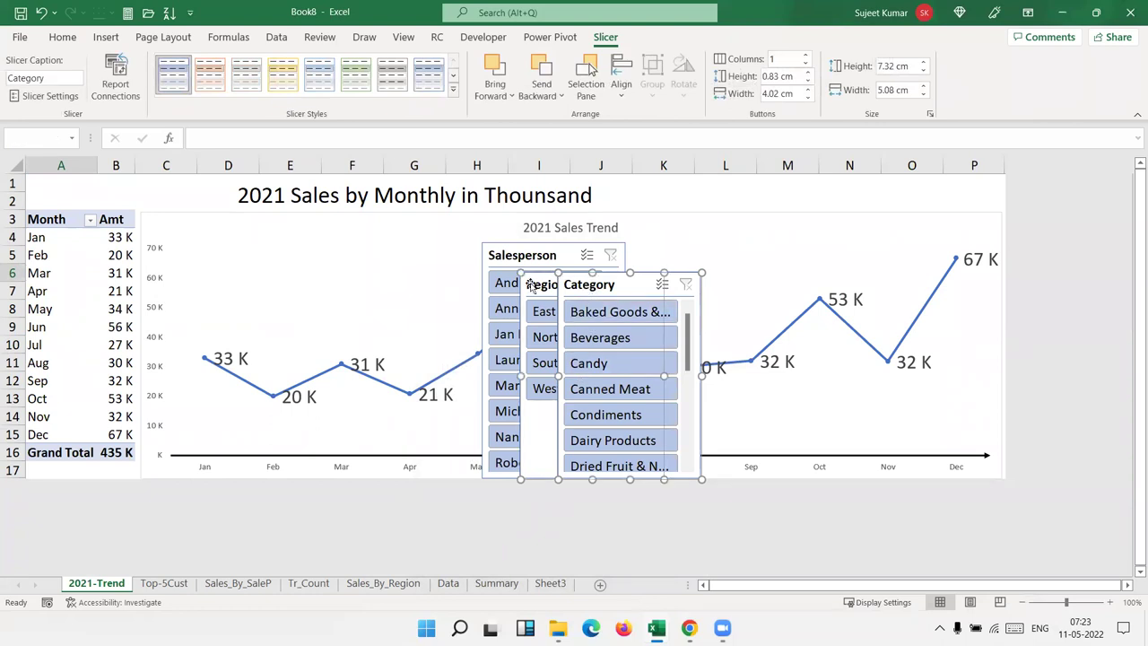
left_click(521, 255, "ctrl")
key("Delete")
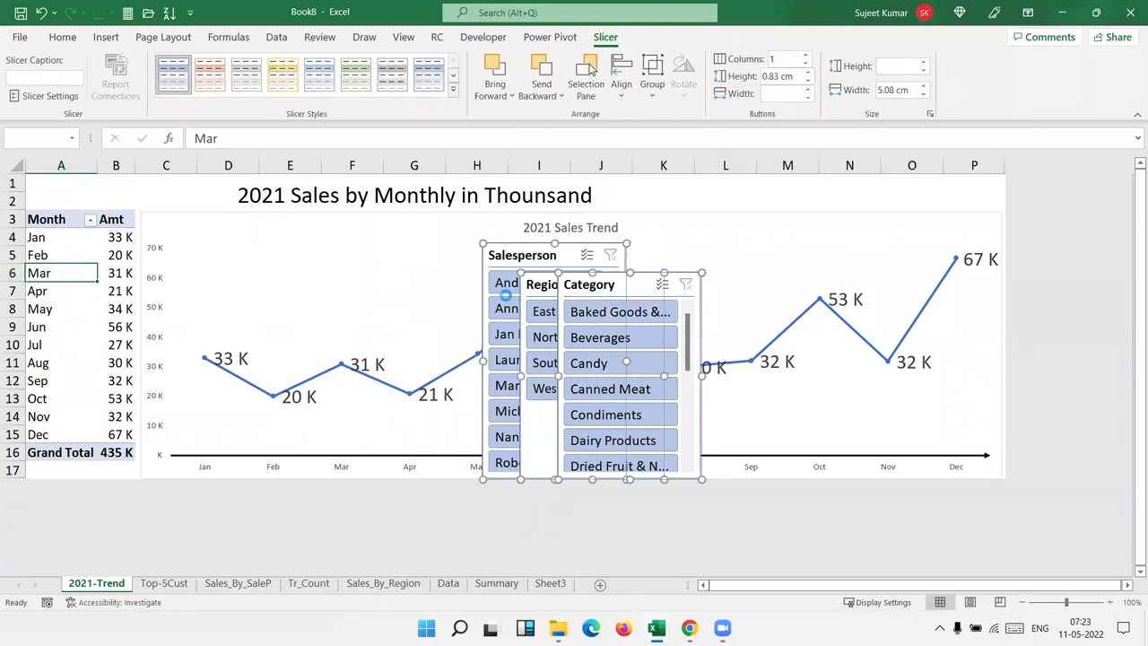
Step: Paste the three slicers at S2 on Summary and move the Category slicer aside
left_click(934, 225)
left_click(935, 191)
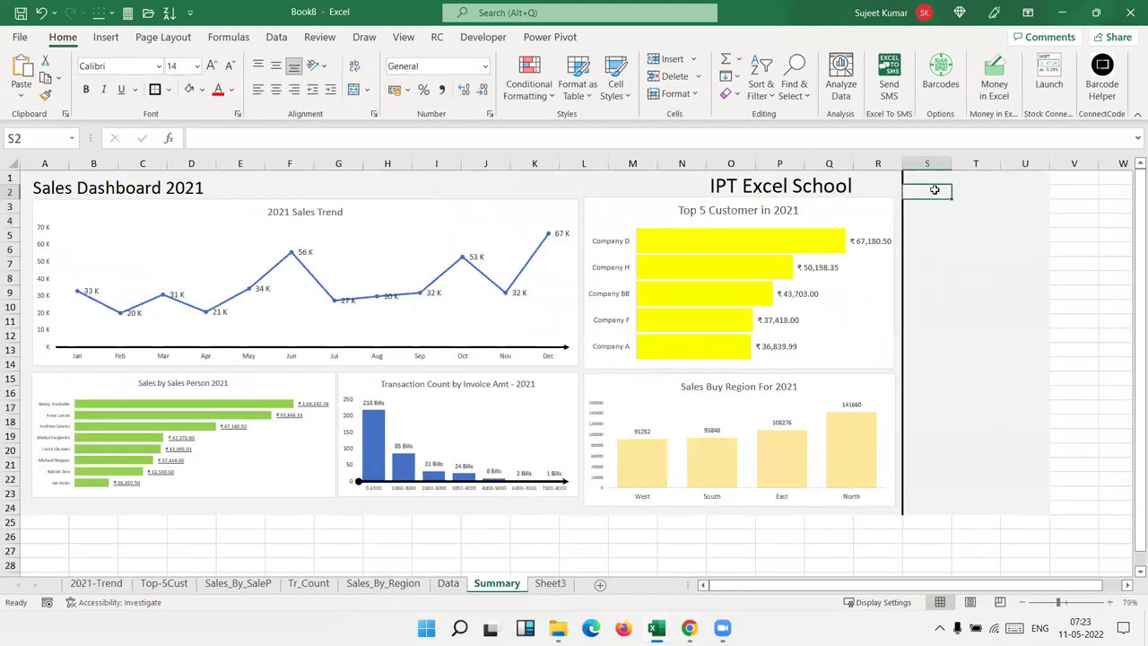
key("ctrl+v")
left_click(967, 432)
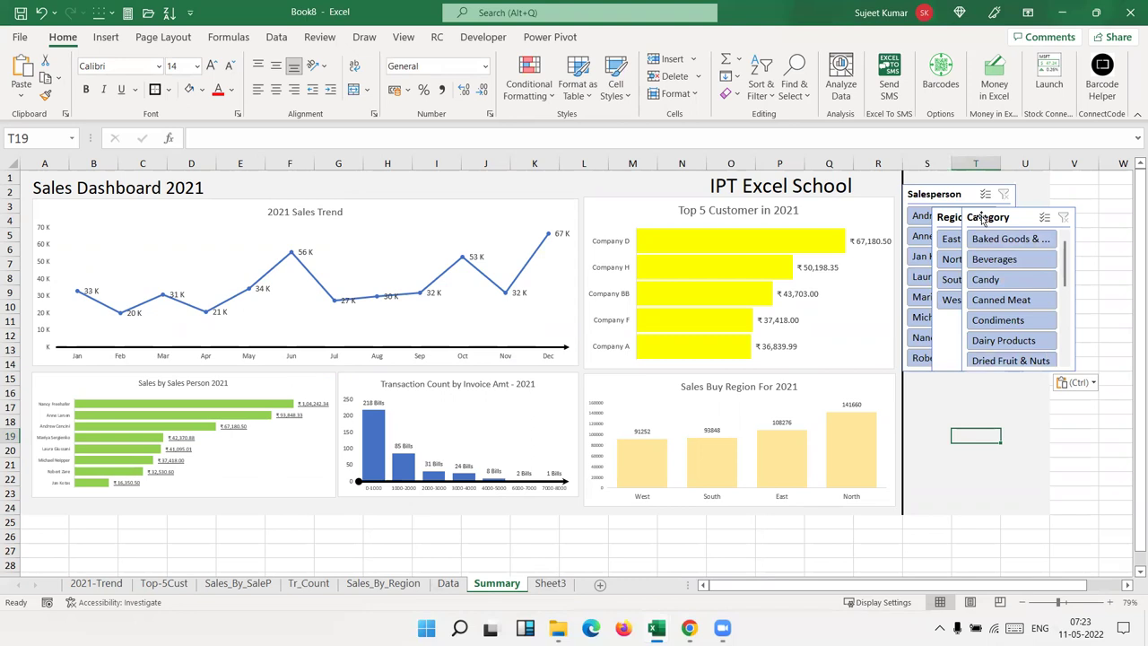
left_click_drag(1007, 221, 1106, 280)
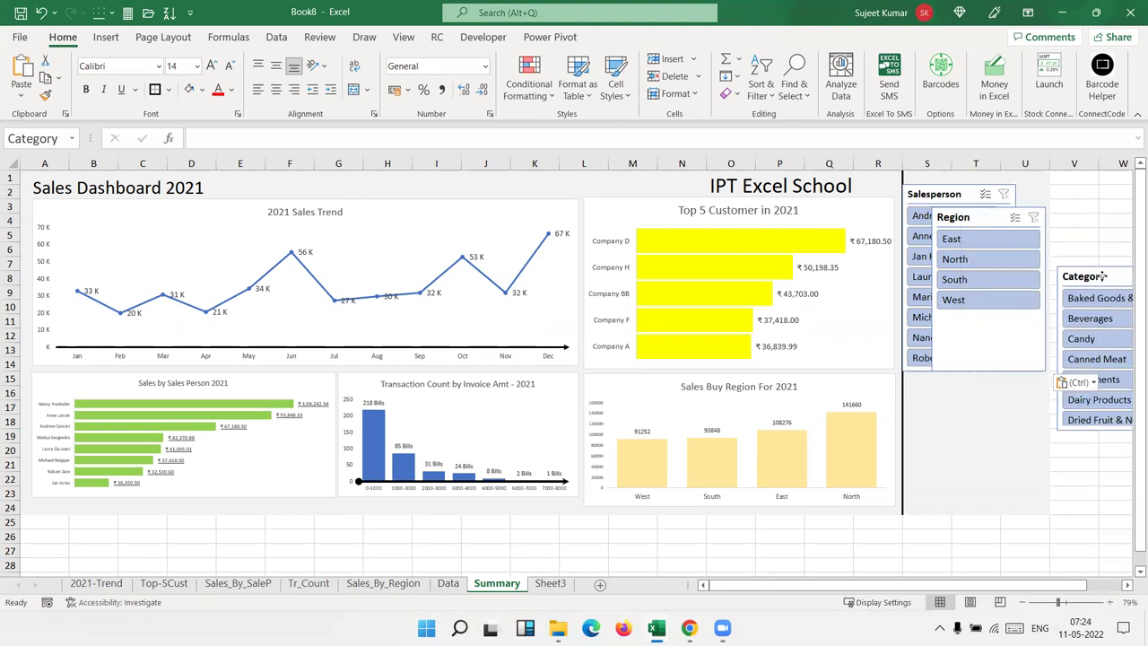
left_click_drag(996, 283, 967, 445)
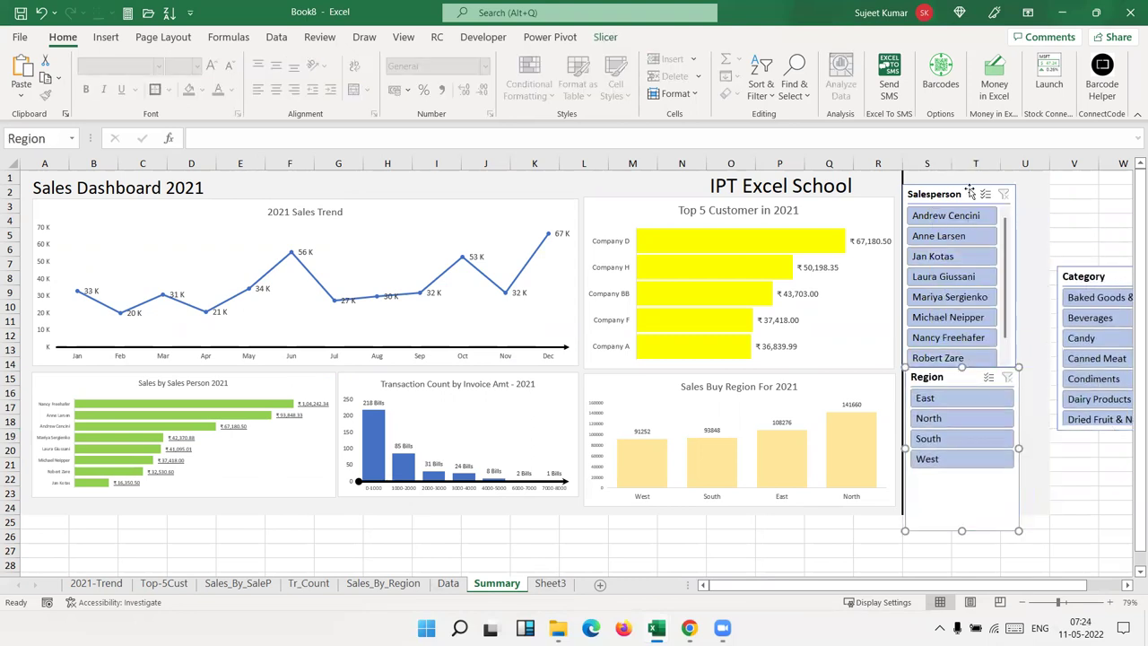
Step: Move Salesperson to the top, shorten it, and place Region directly beneath it
left_click_drag(965, 192, 969, 182)
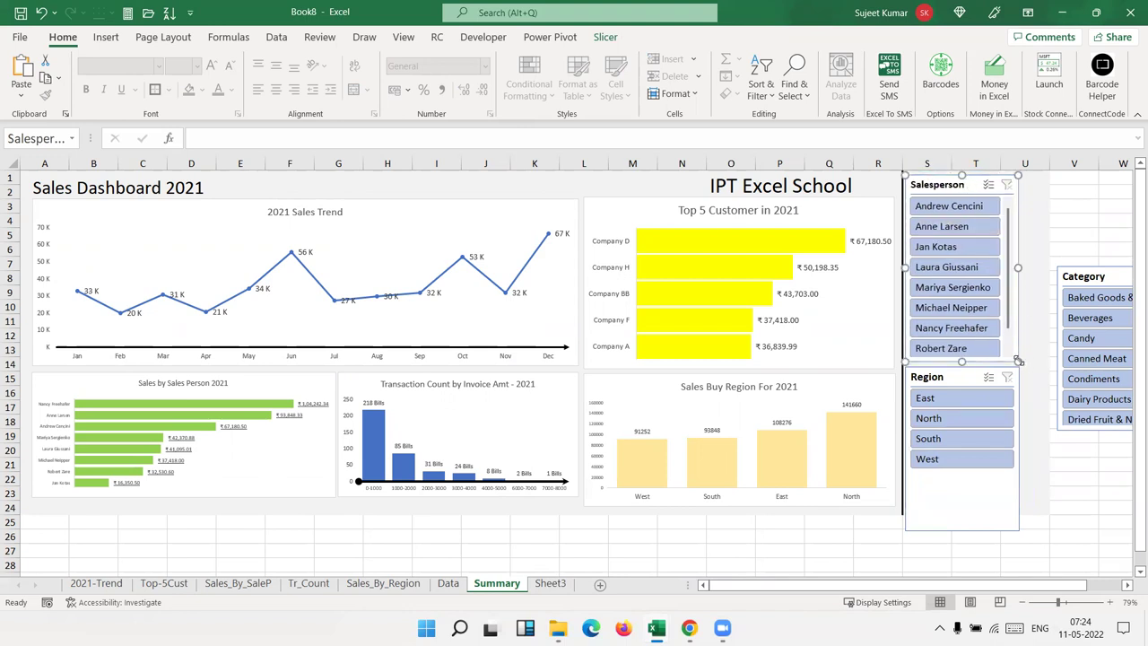
left_click_drag(1018, 361, 1028, 365)
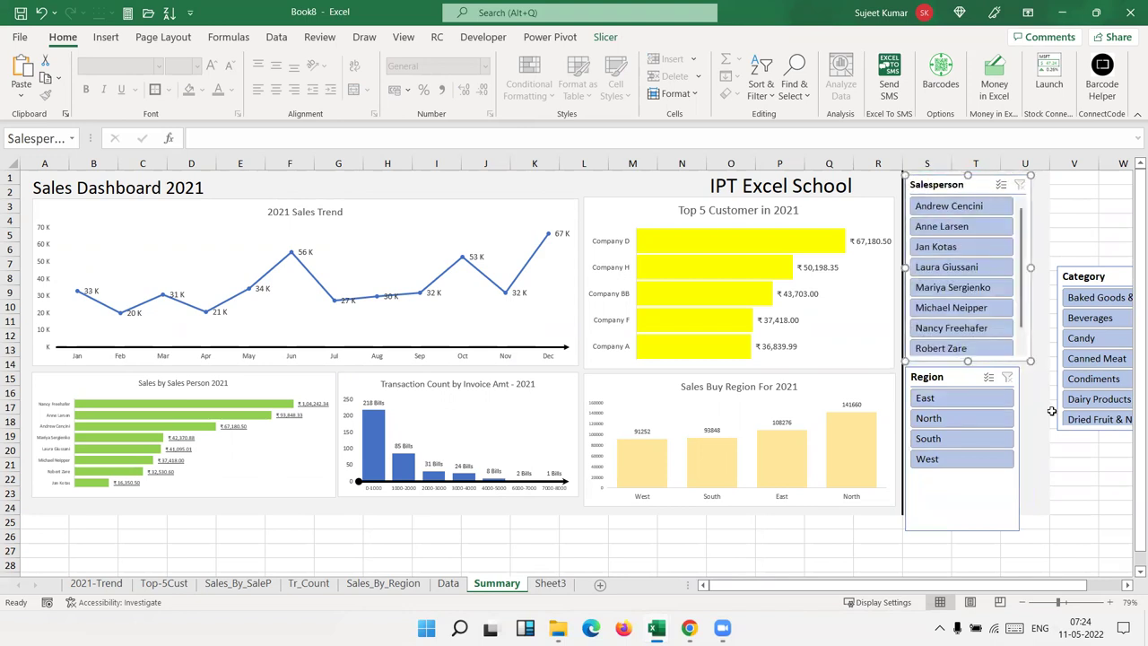
left_click_drag(926, 379, 929, 377)
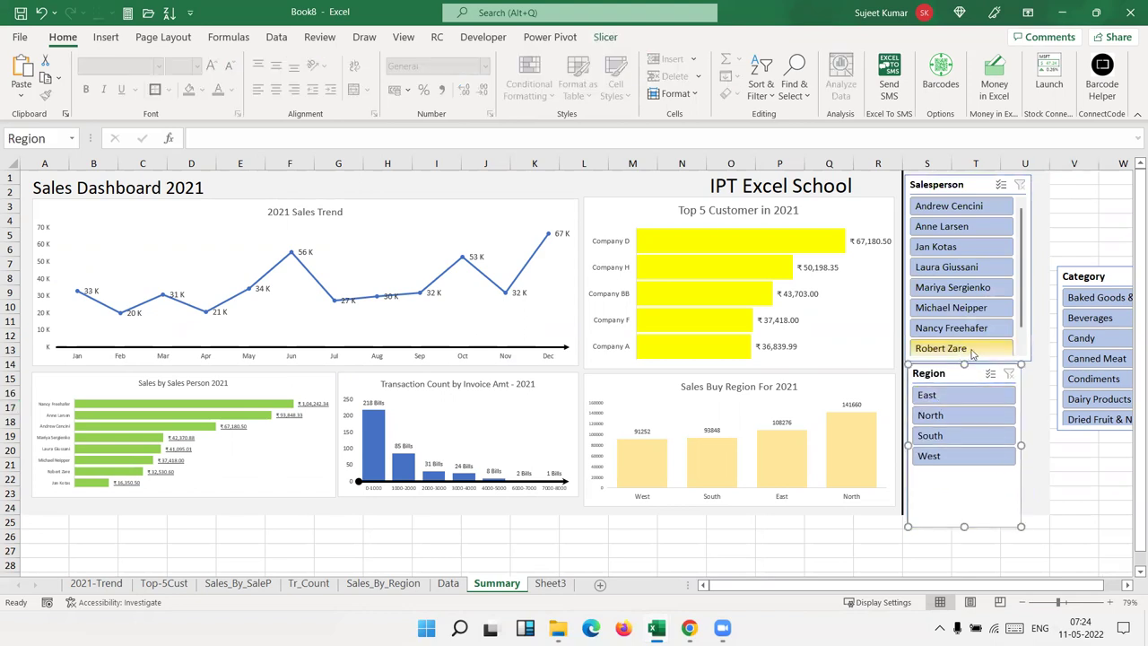
left_click(965, 186)
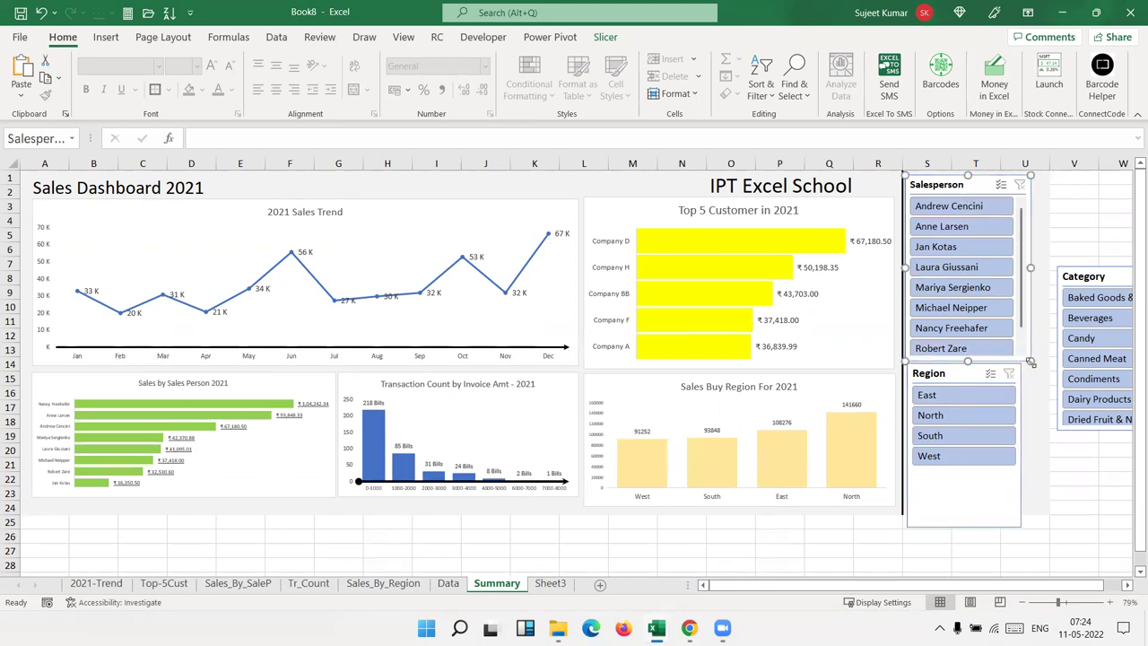
left_click_drag(1030, 362, 1030, 318)
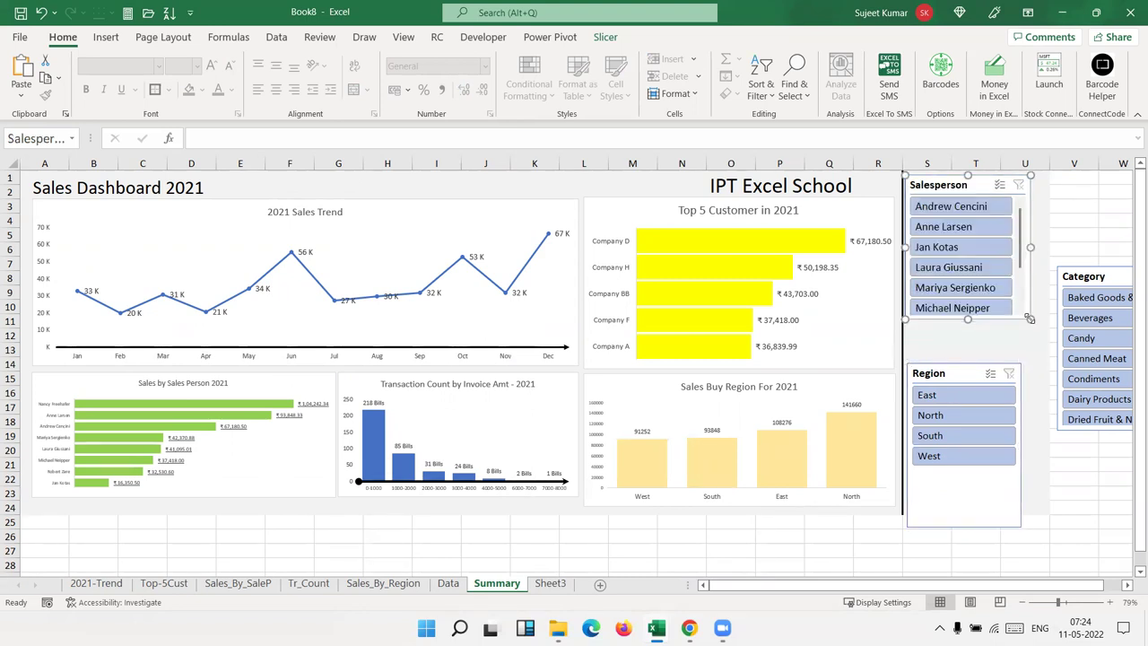
left_click(1005, 307)
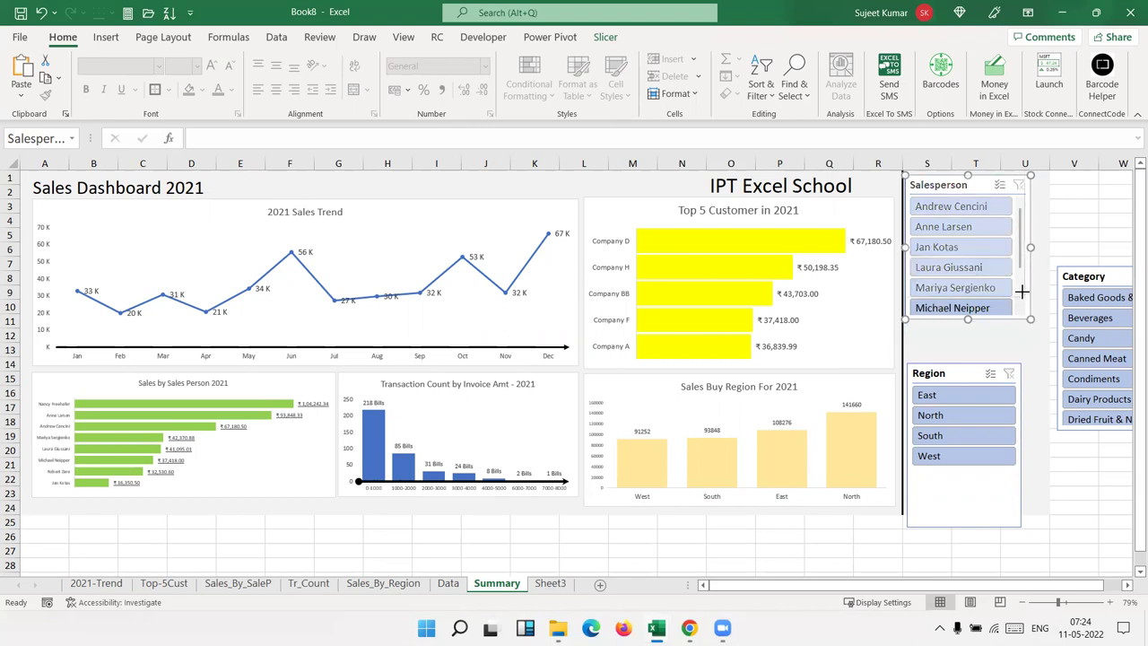
left_click_drag(1019, 287, 1021, 289)
left_click_drag(954, 361, 953, 308)
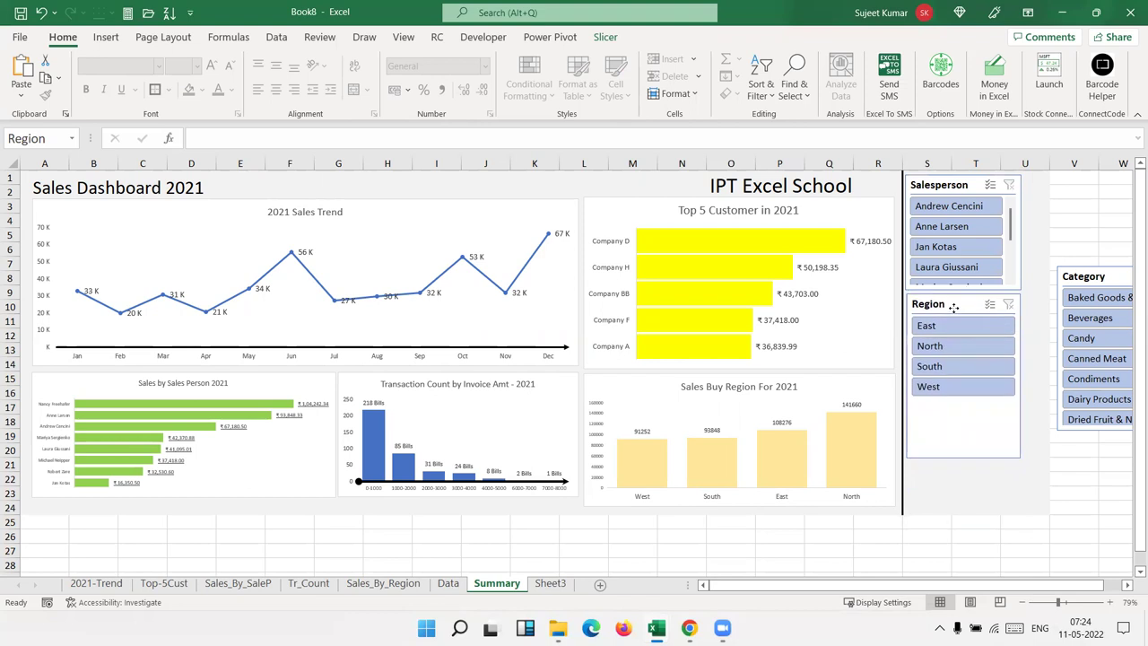
Step: Set the Region slicer to 2 columns, shorten it, and shrink the Category slicer below it
left_click(606, 37)
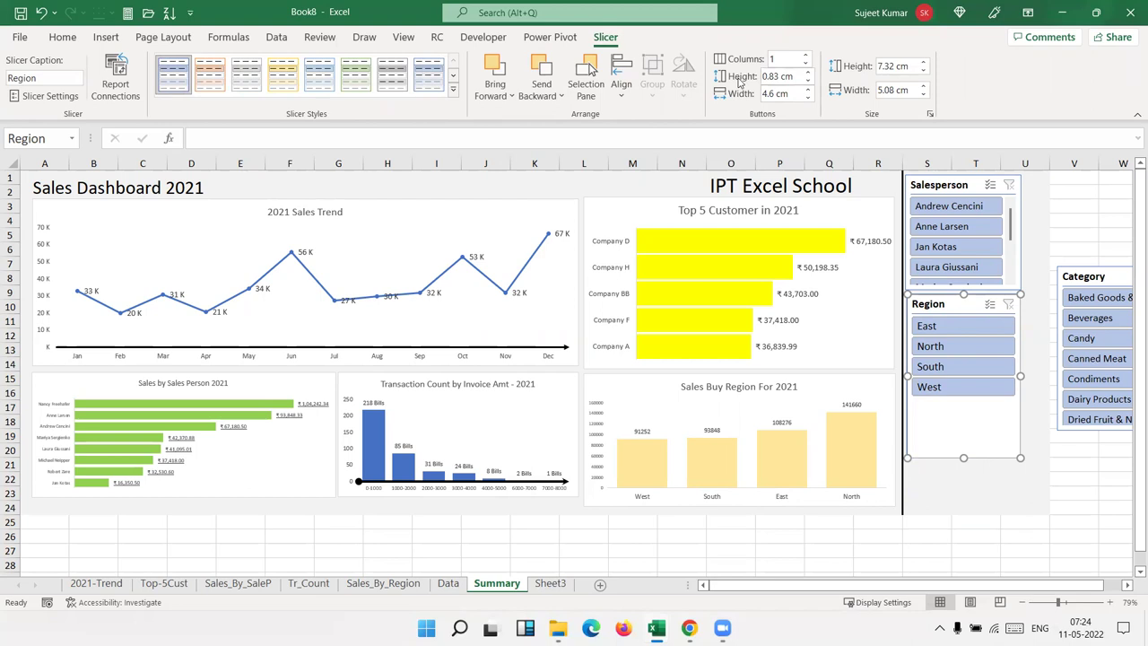
left_click(806, 54)
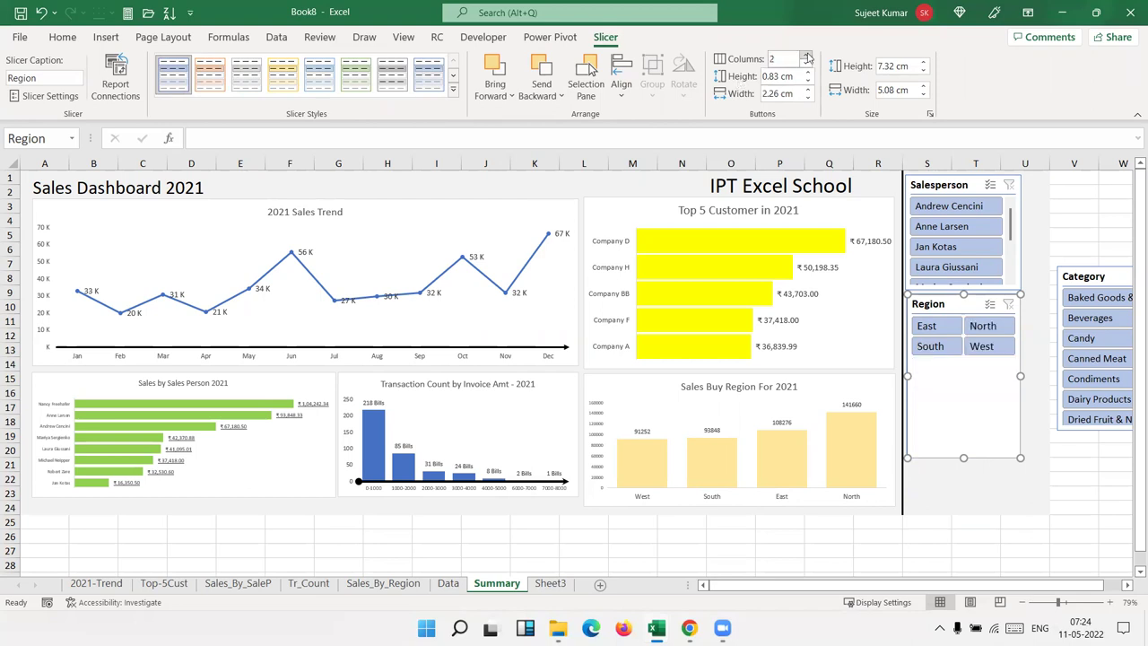
left_click_drag(1018, 459, 1019, 362)
mouse_move(1078, 276)
left_mouse_down()
mouse_move(967, 377)
mouse_move(929, 378)
left_mouse_up()
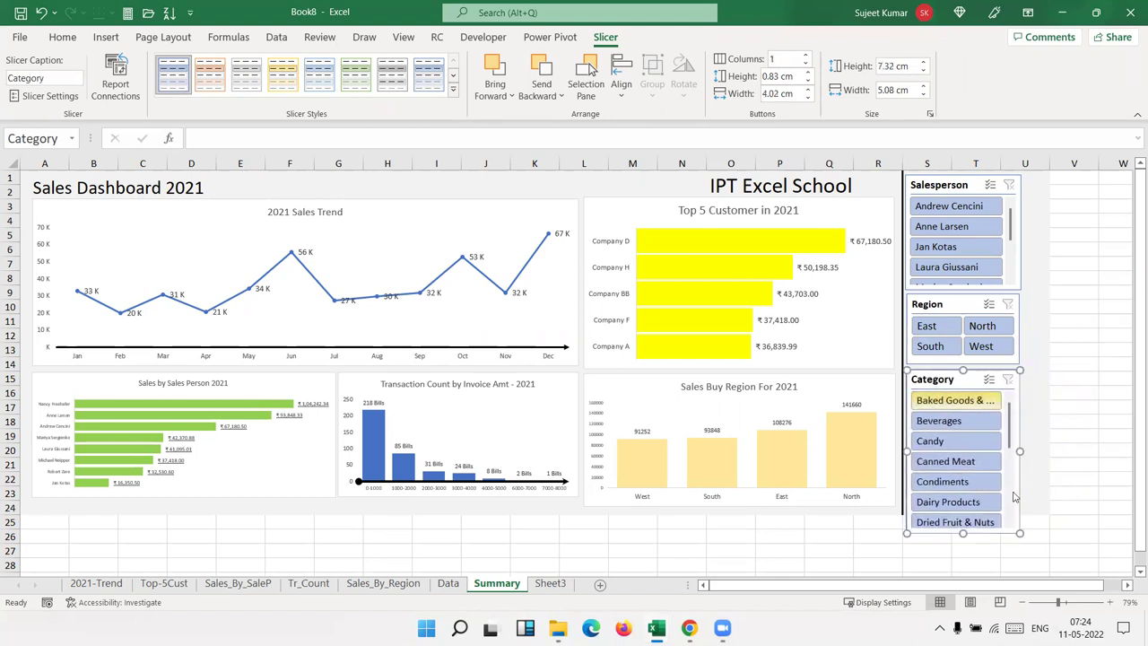
left_click_drag(1020, 533, 1019, 499)
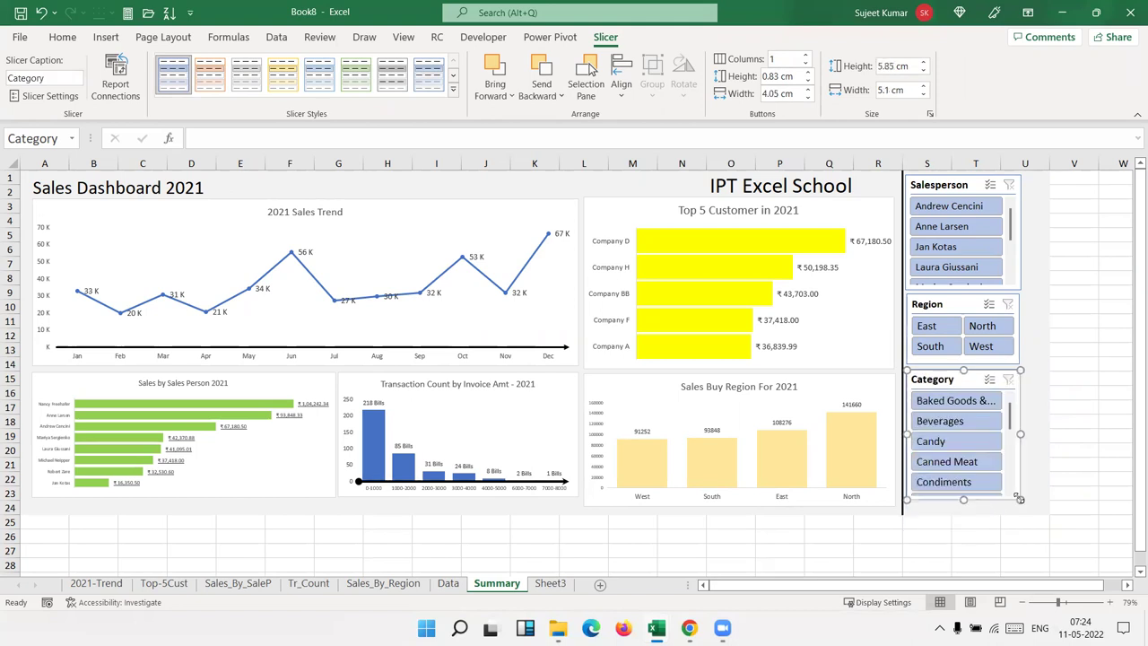
Step: Connect the Top-5Cust pivot table to the Region and Salesperson slicers
left_click(1075, 436)
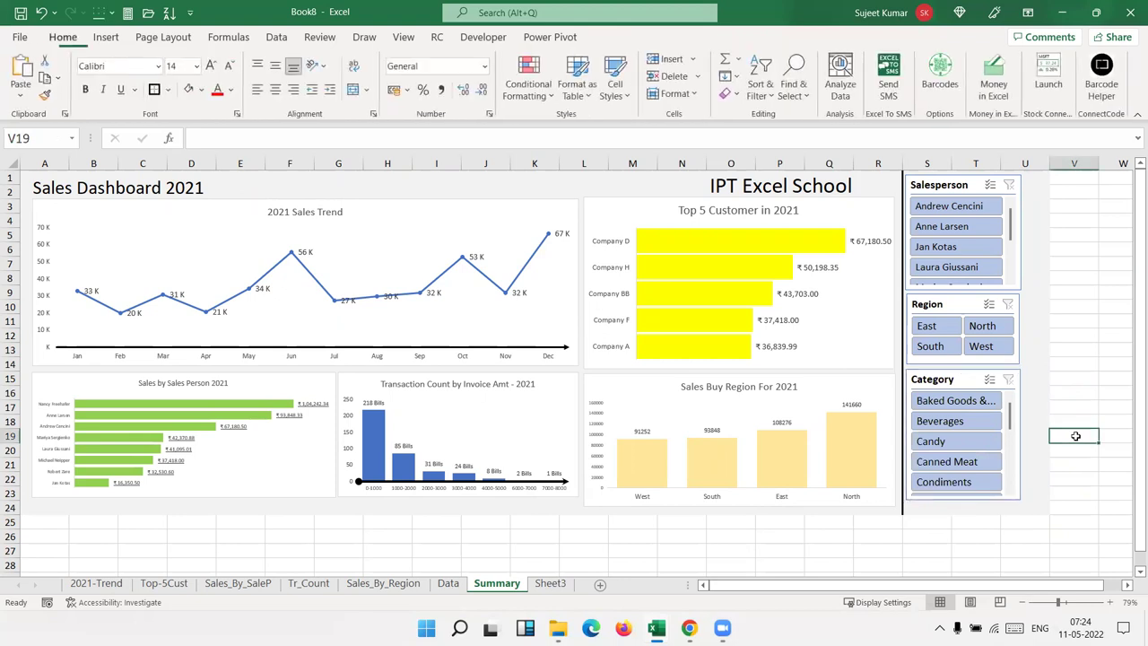
left_click(90, 583)
left_click(164, 583)
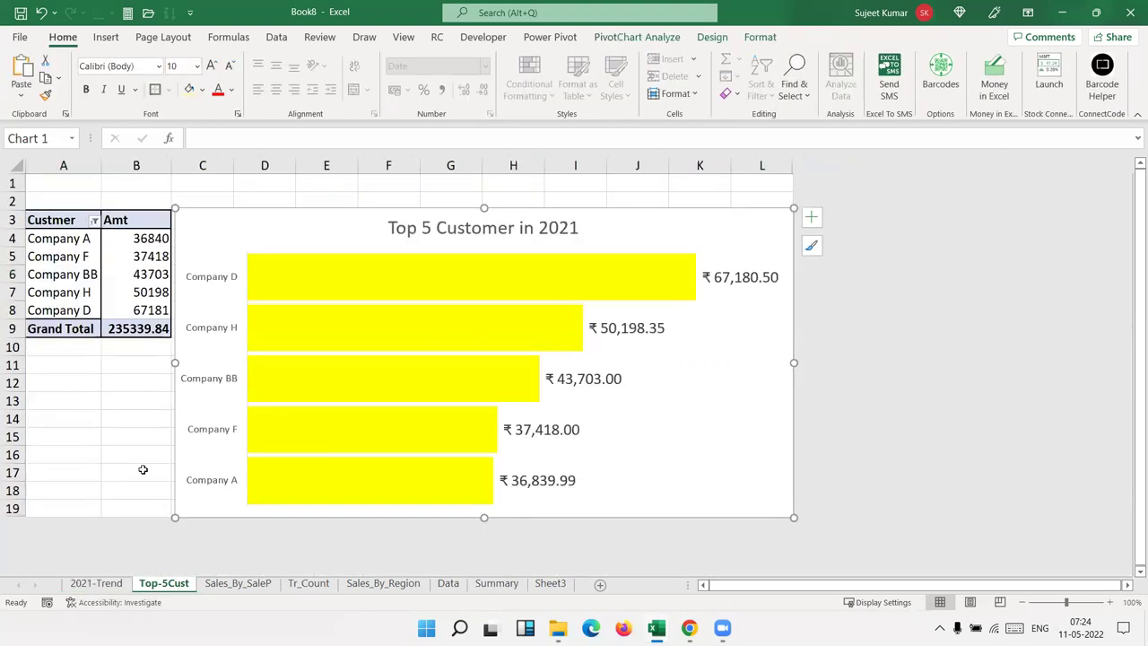
right_click(135, 257)
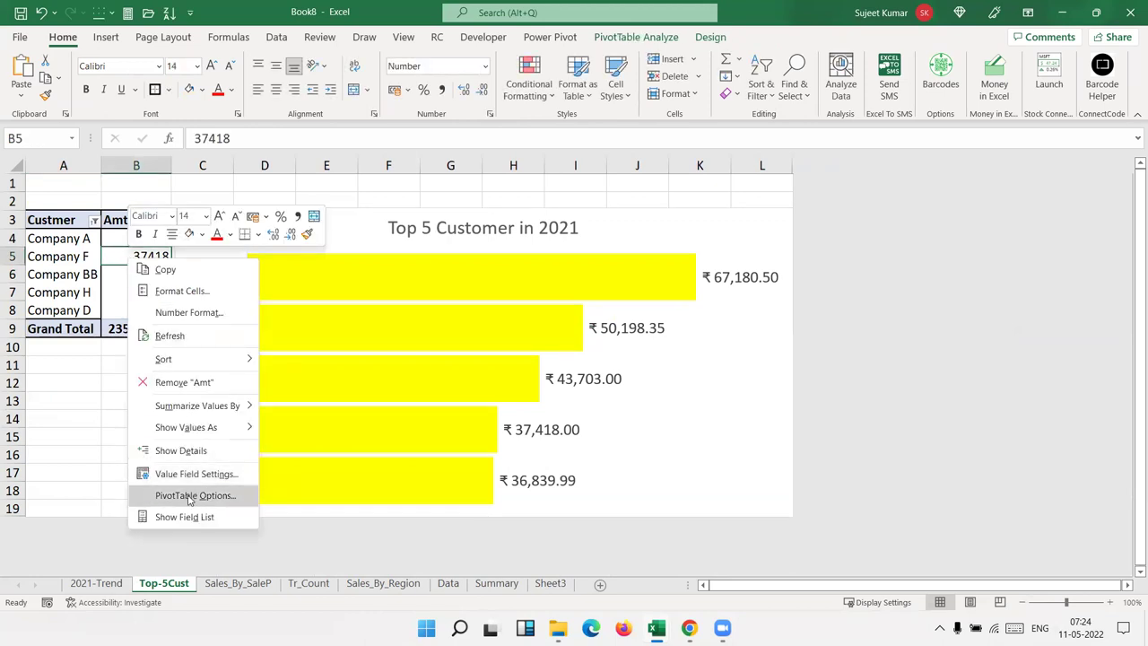
left_click(626, 45)
left_click(626, 45)
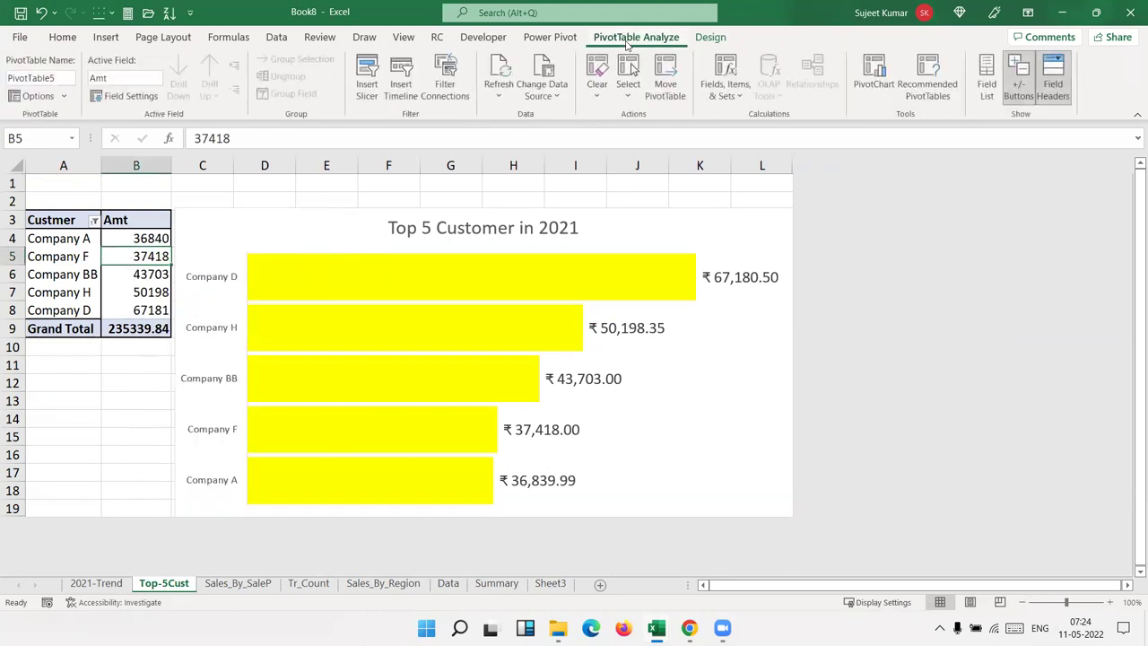
left_click(461, 87)
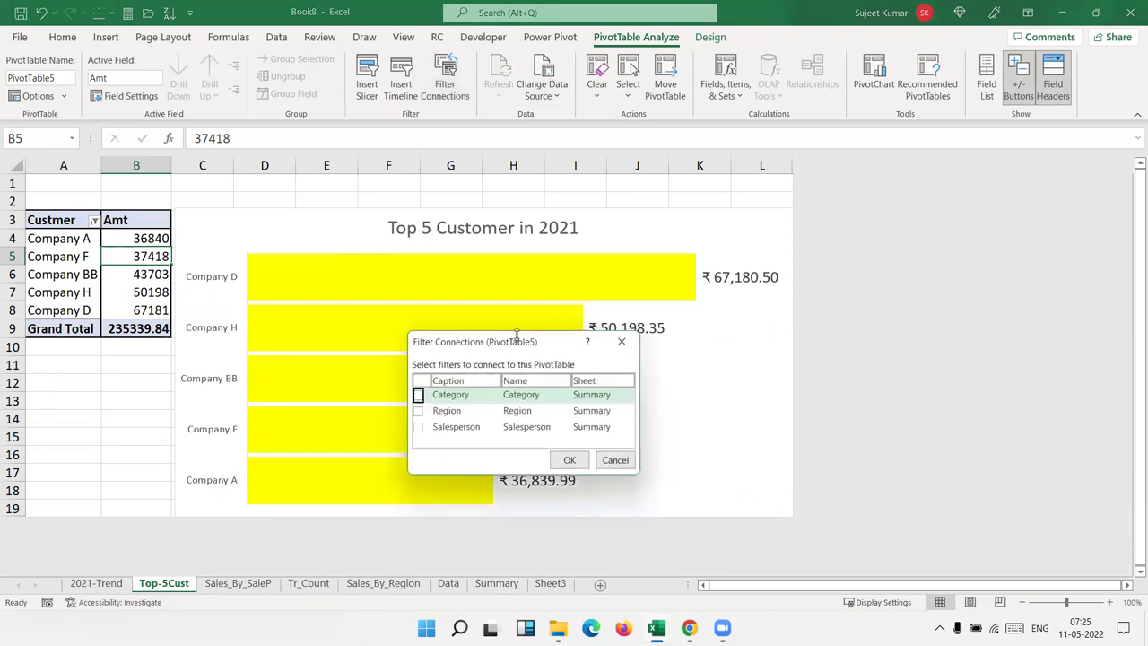
left_click(418, 411)
left_click(418, 427)
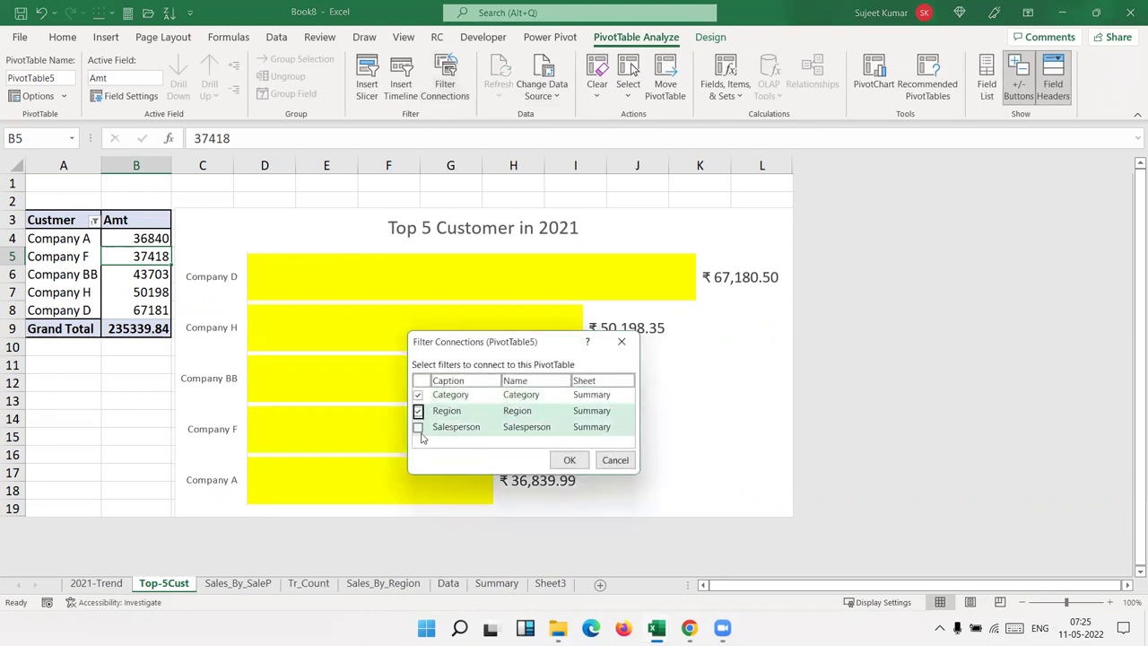
left_click(567, 460)
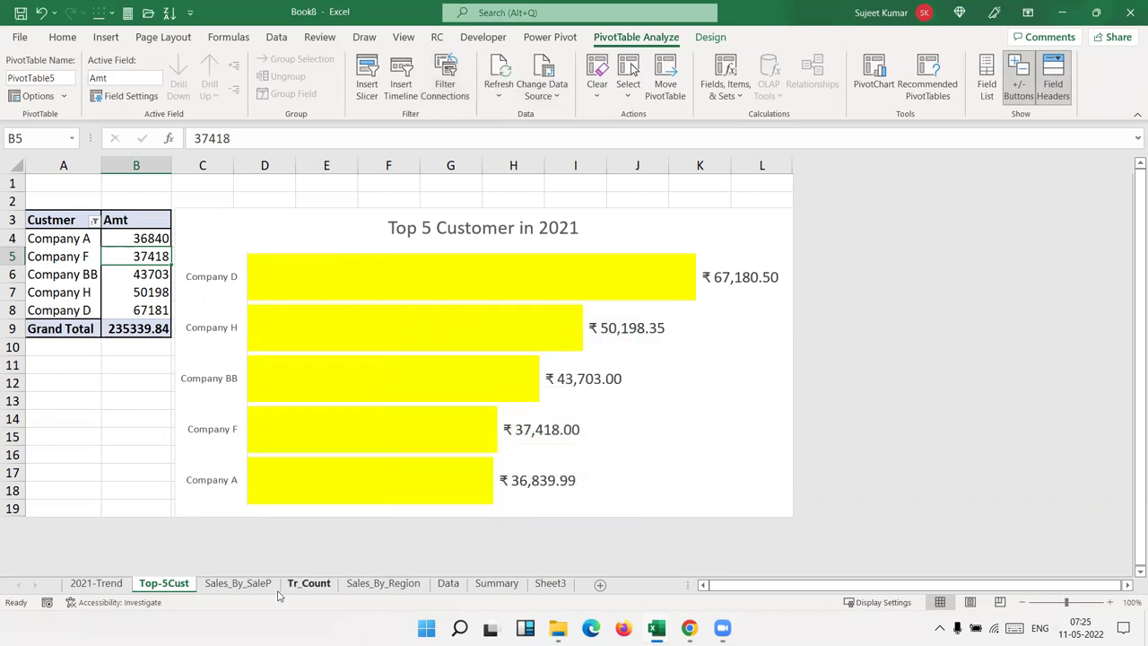
Step: Connect the Sales_By_SaleP pivot table to the Category, Region and Salesperson slicers
left_click(238, 584)
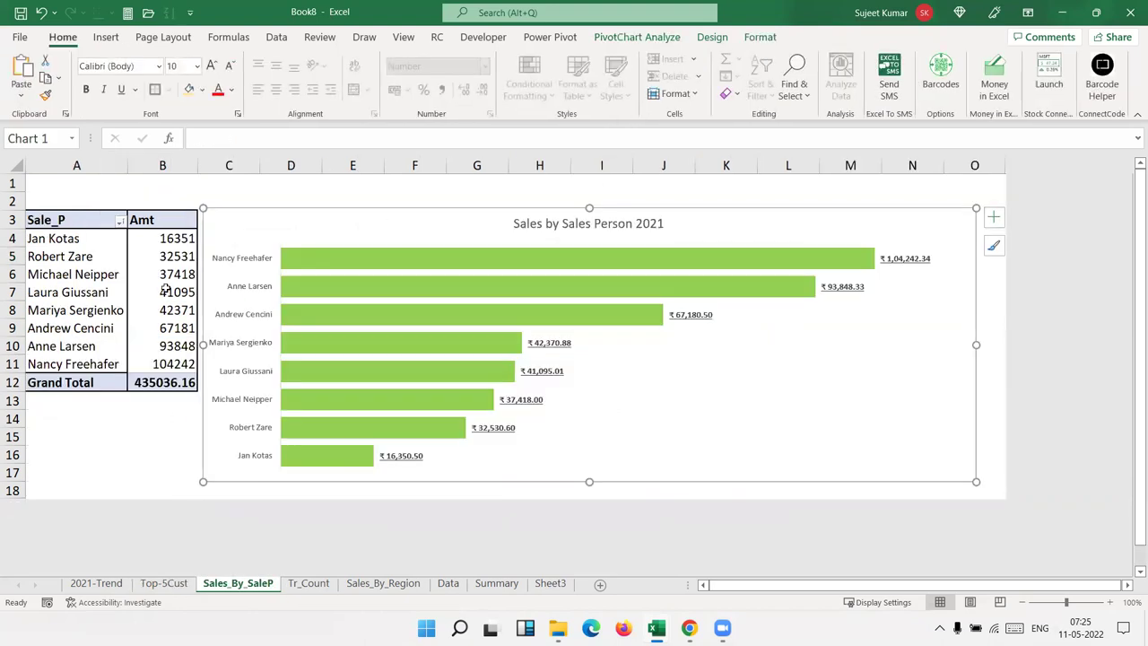
left_click(177, 260)
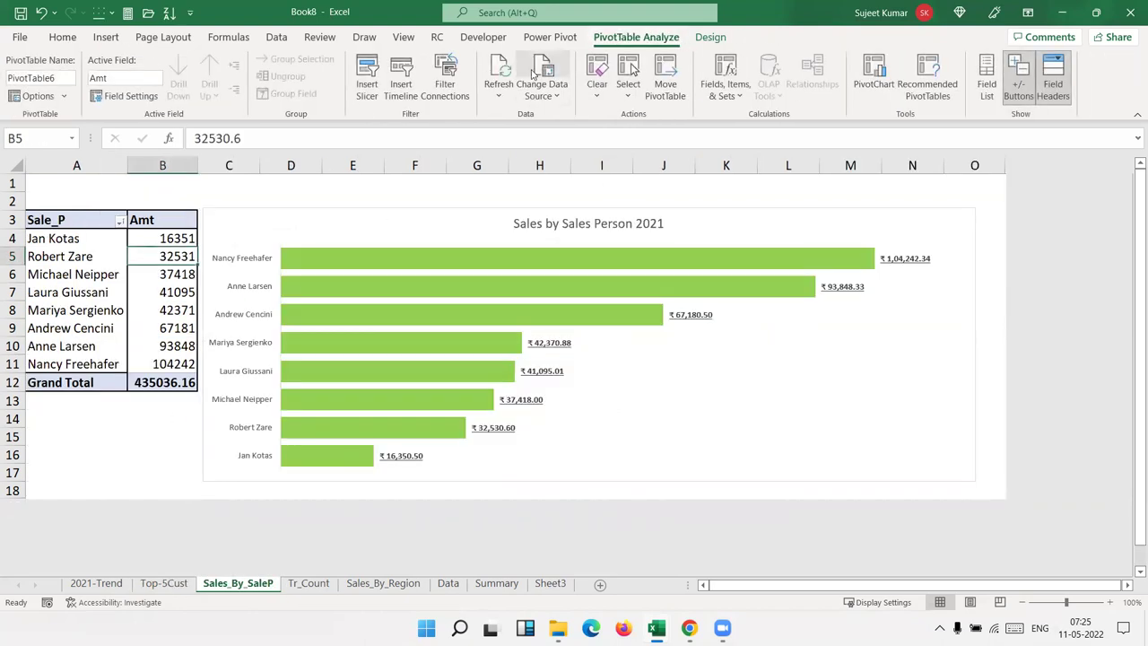
left_click(367, 81)
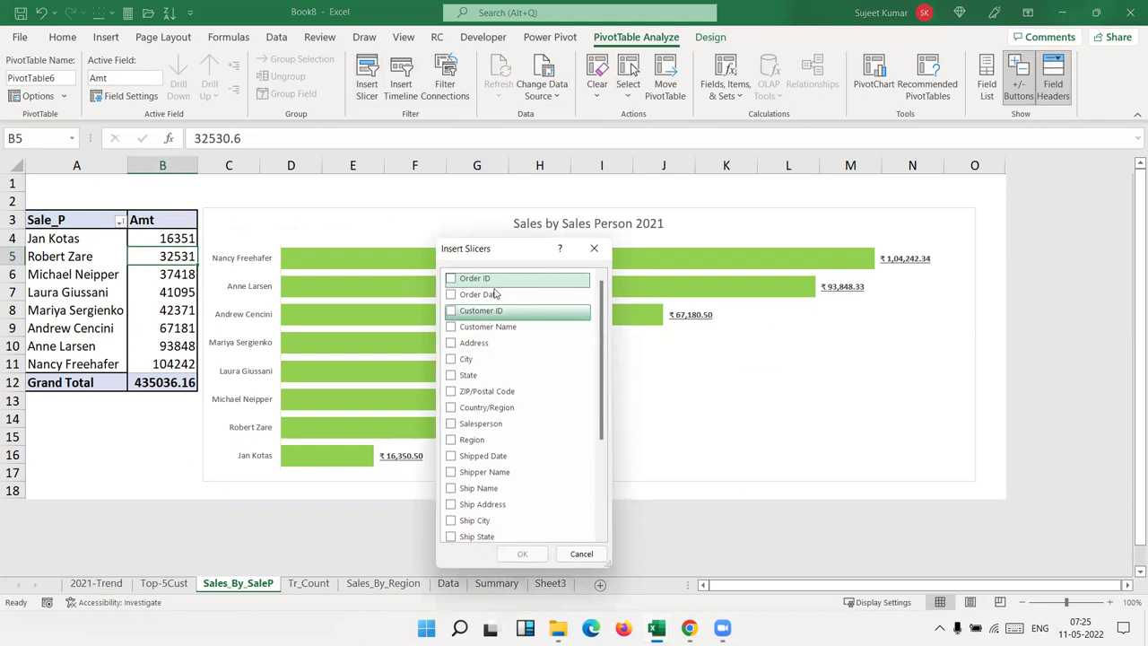
left_click(590, 251)
left_click(446, 79)
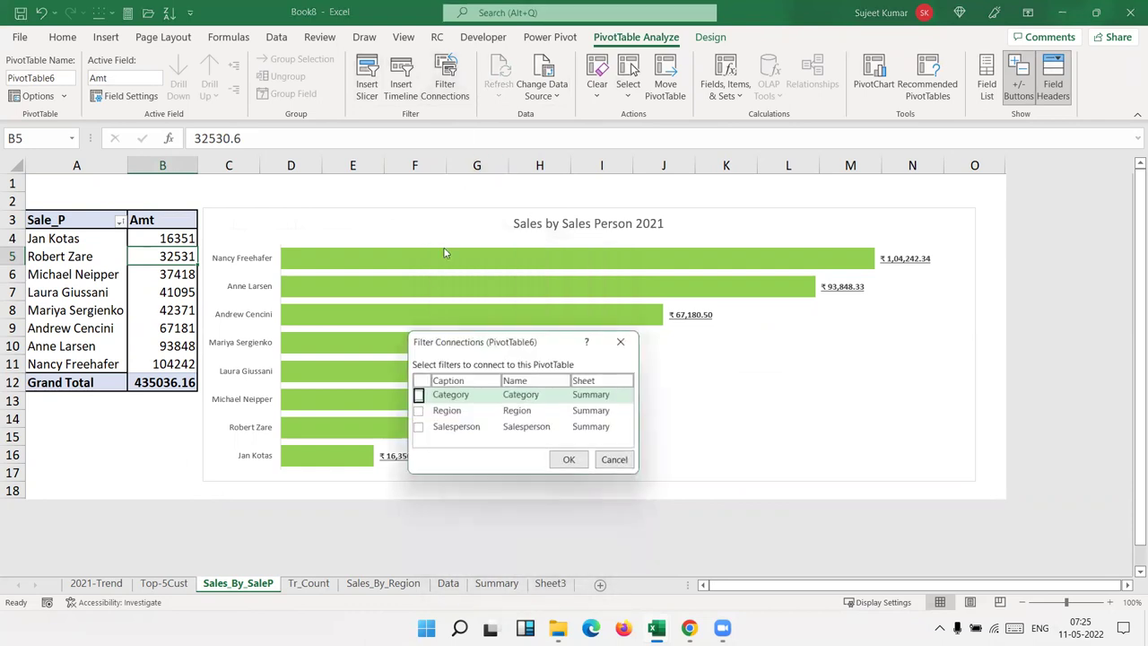
left_click(419, 394)
left_click(418, 410)
left_click(418, 427)
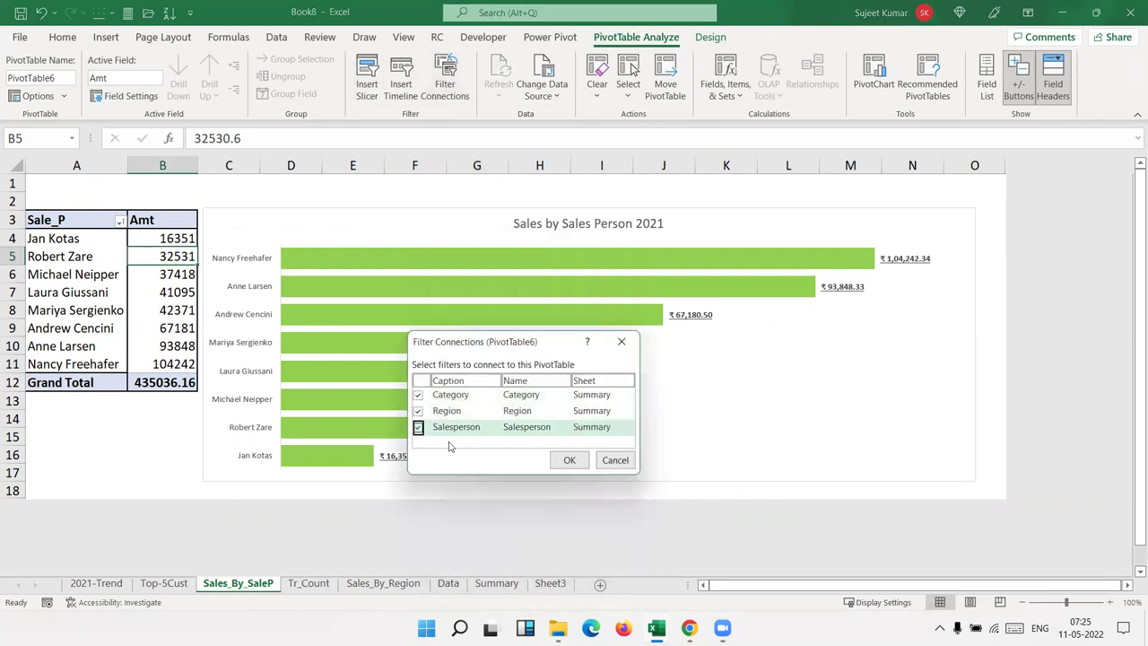
left_click(556, 461)
Step: Connect the Tr_Count pivot table to the Category and Region slicers
left_click(309, 583)
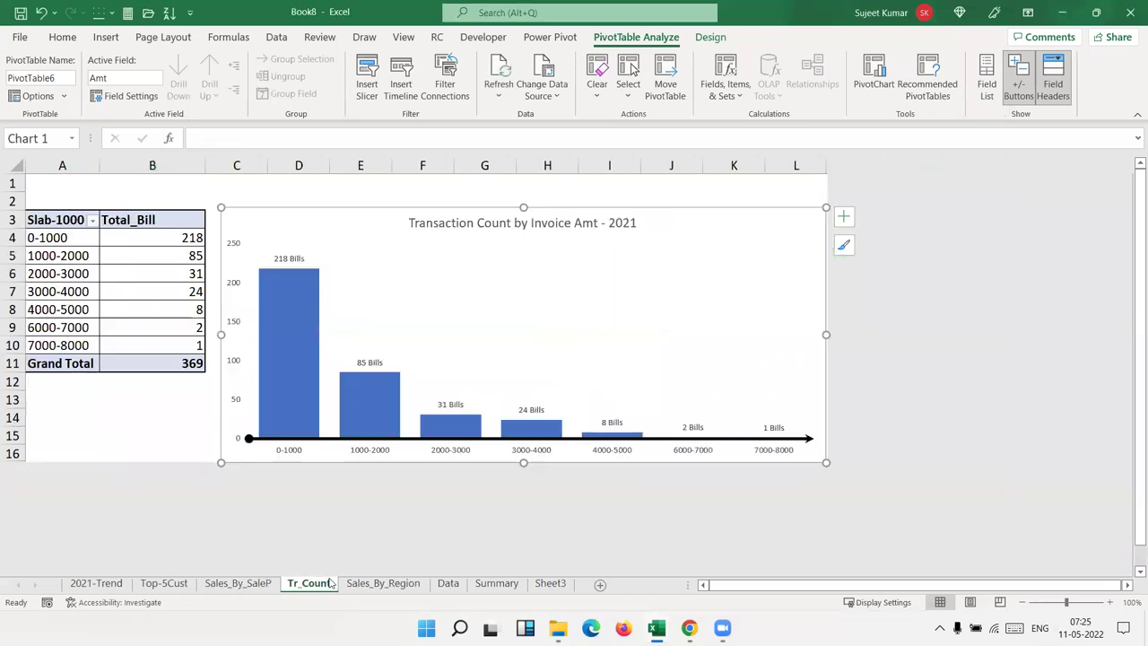
left_click(171, 308)
left_click(652, 42)
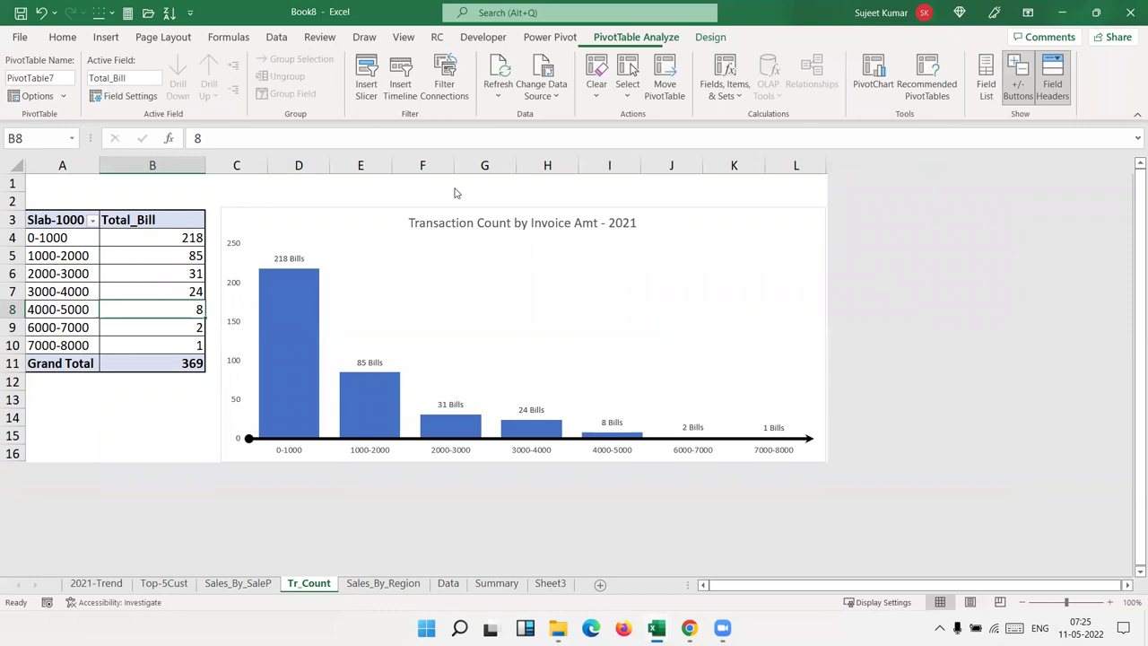
left_click(445, 84)
left_click(418, 394)
left_click(418, 411)
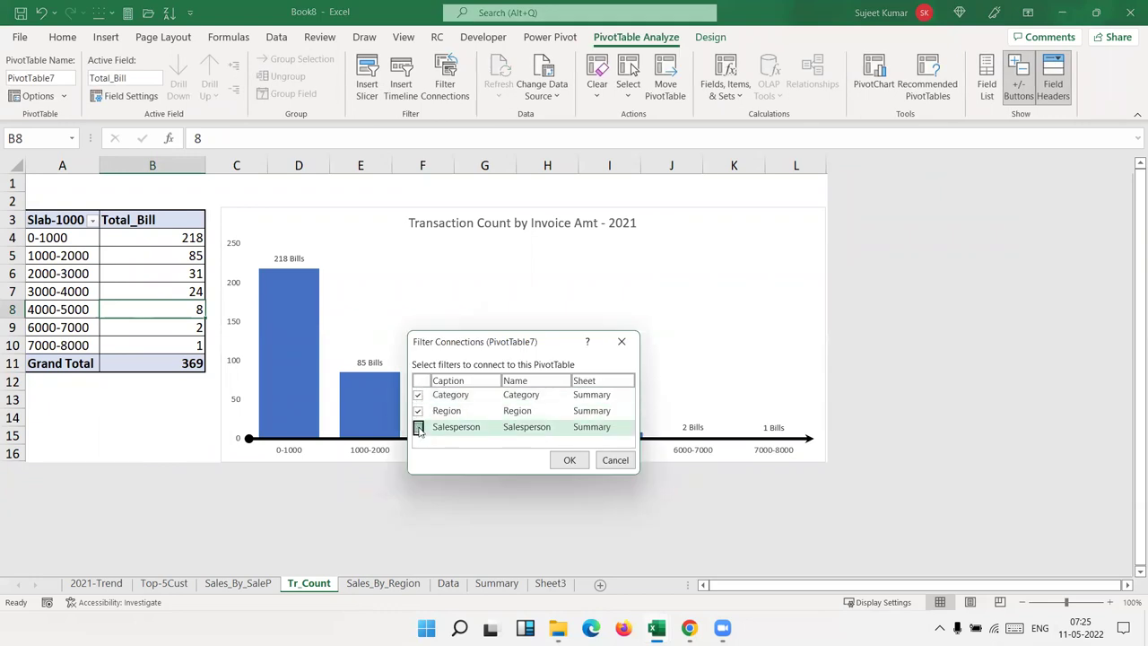
left_click(567, 459)
Step: Connect the Sales_By_Region pivot table to the Category, Region and Salesperson slicers
left_click(383, 583)
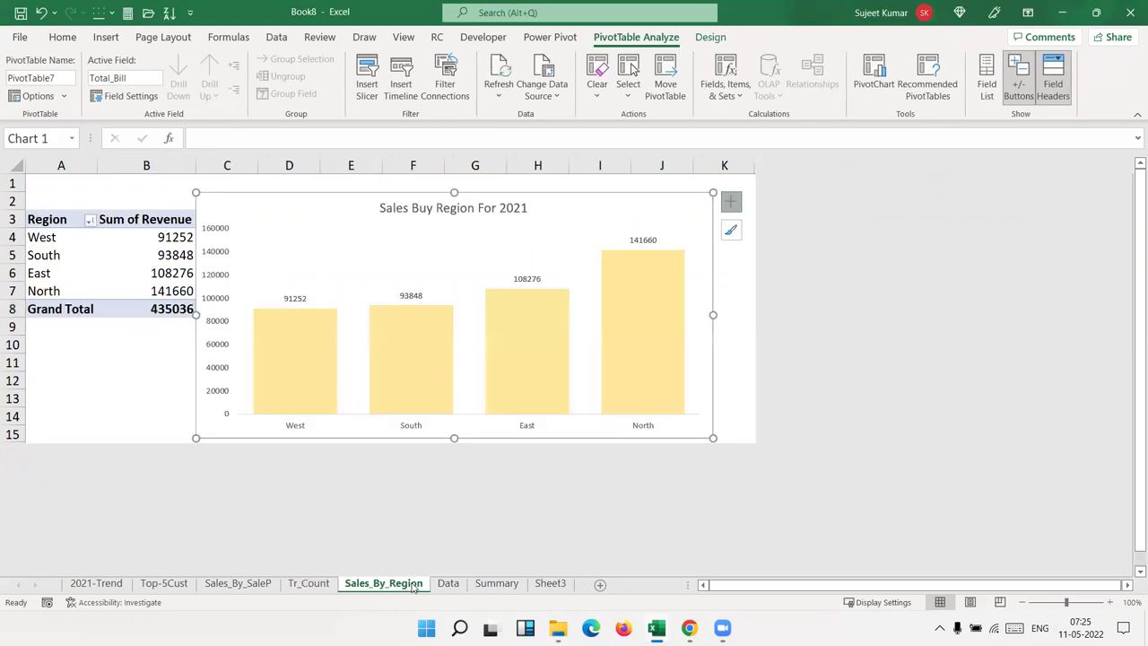
left_click(152, 272)
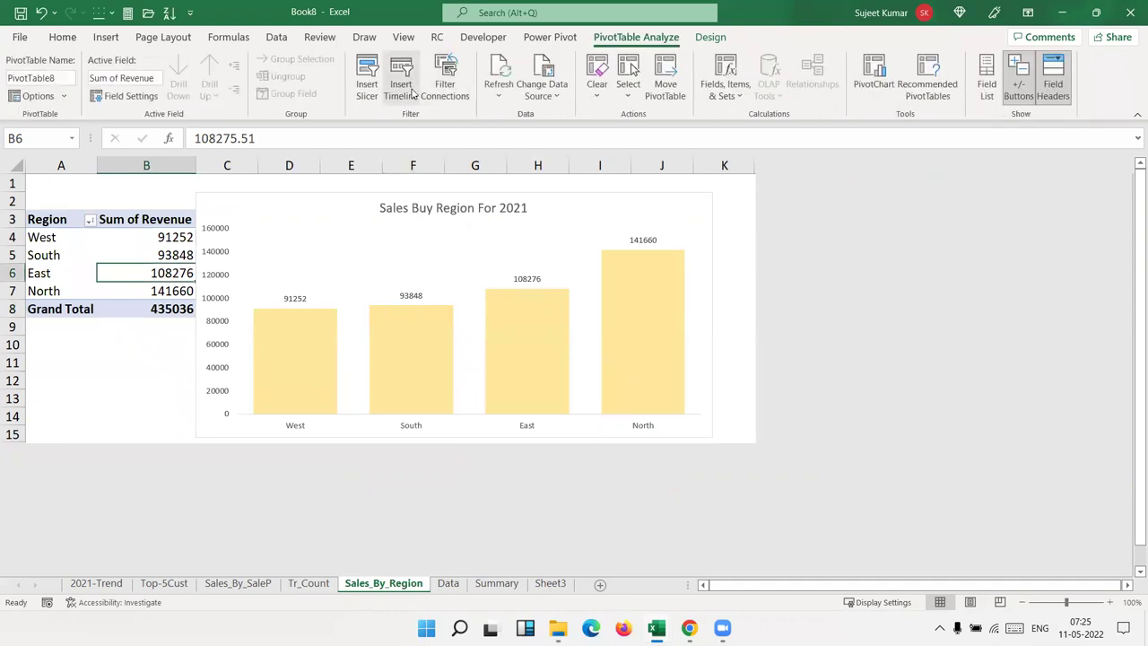
left_click(439, 92)
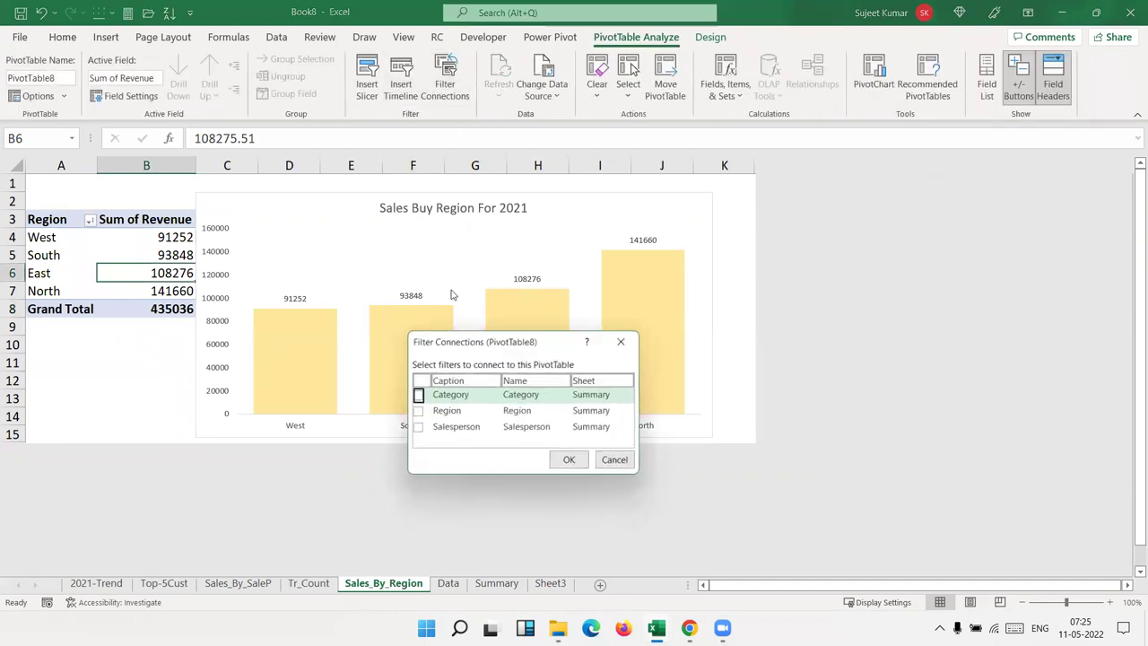
left_click(418, 395)
left_click(418, 410)
left_click(418, 428)
left_click(557, 463)
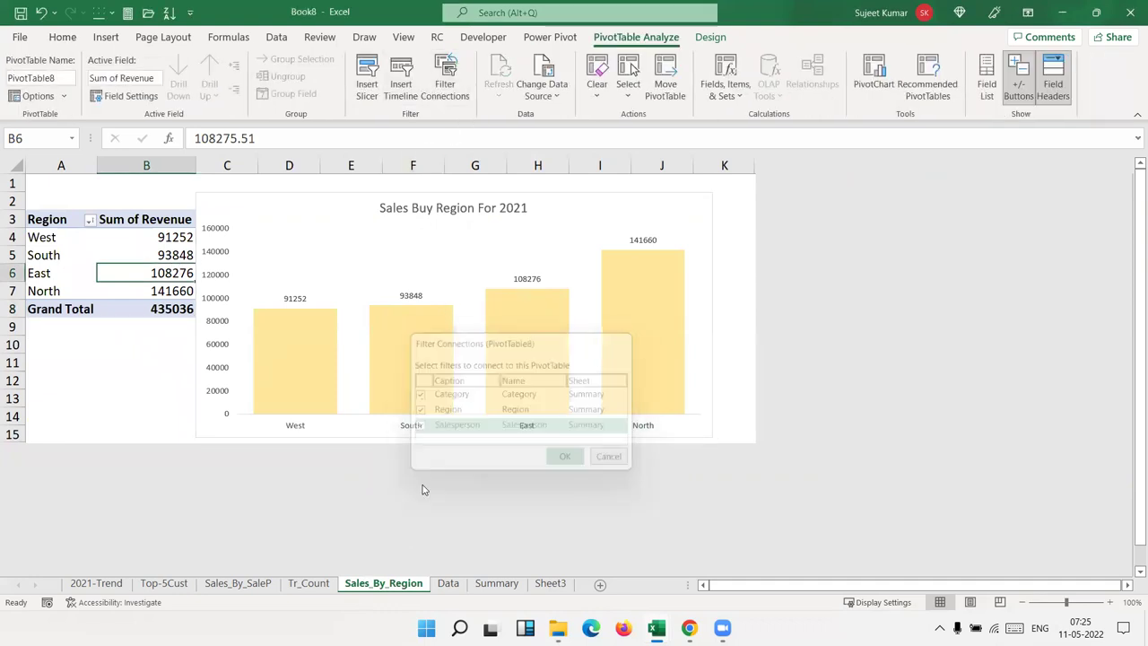
left_click(448, 585)
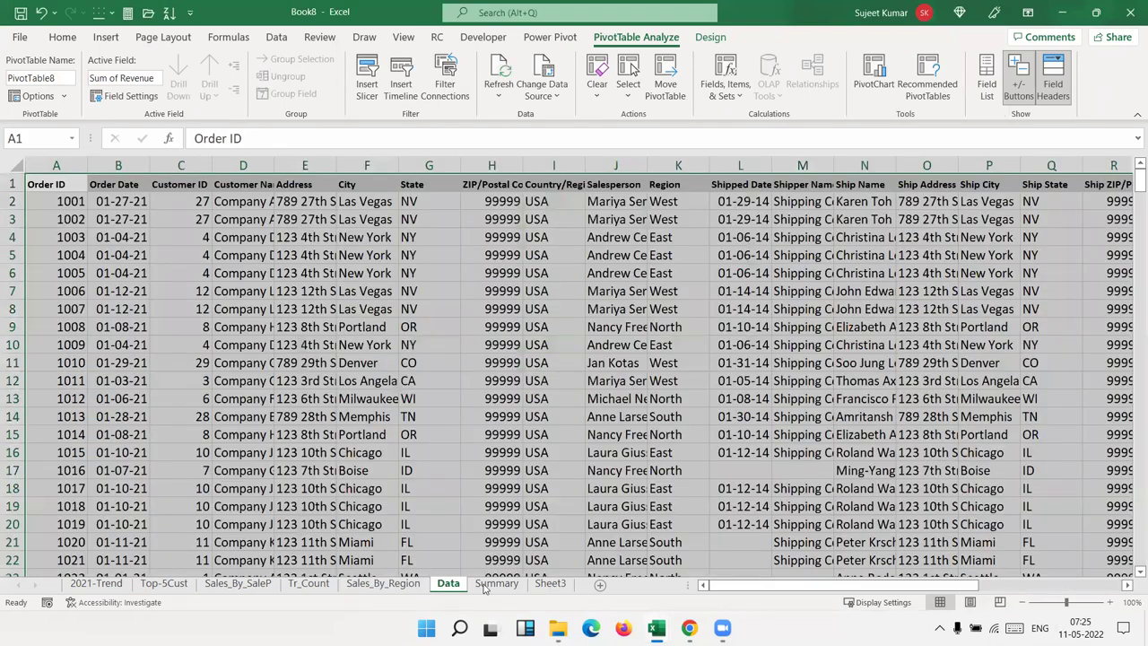
Step: Hyperlink the 2021 Sales Trend chart to the 2021-Trend sheet in this workbook
left_click(496, 584)
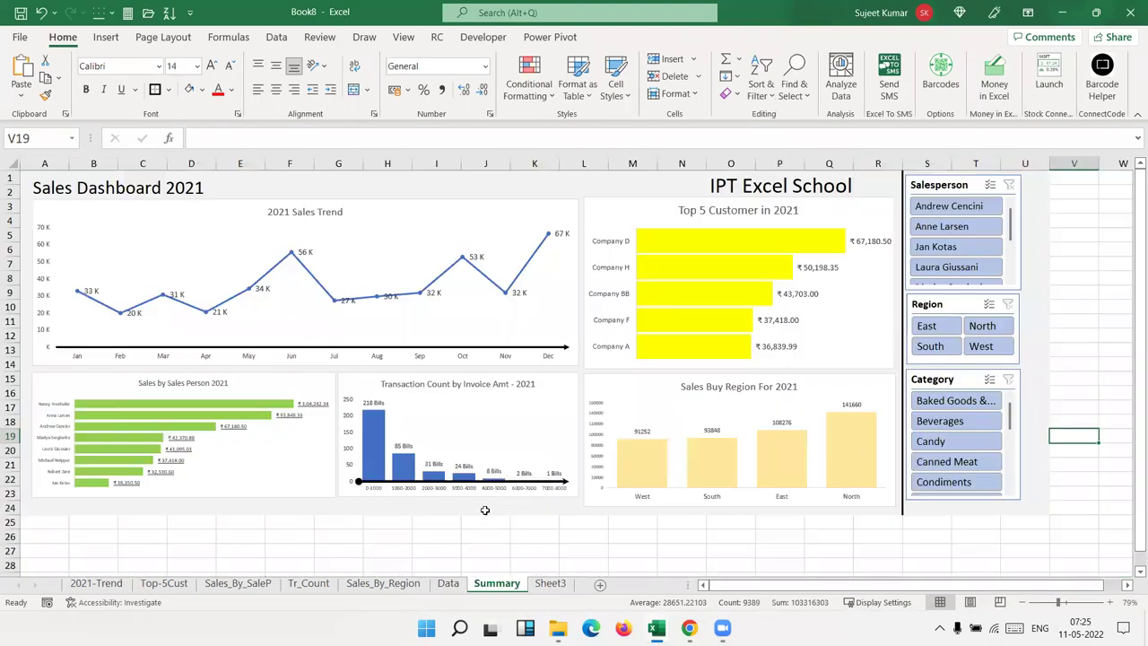
left_click(143, 217)
right_click(144, 216)
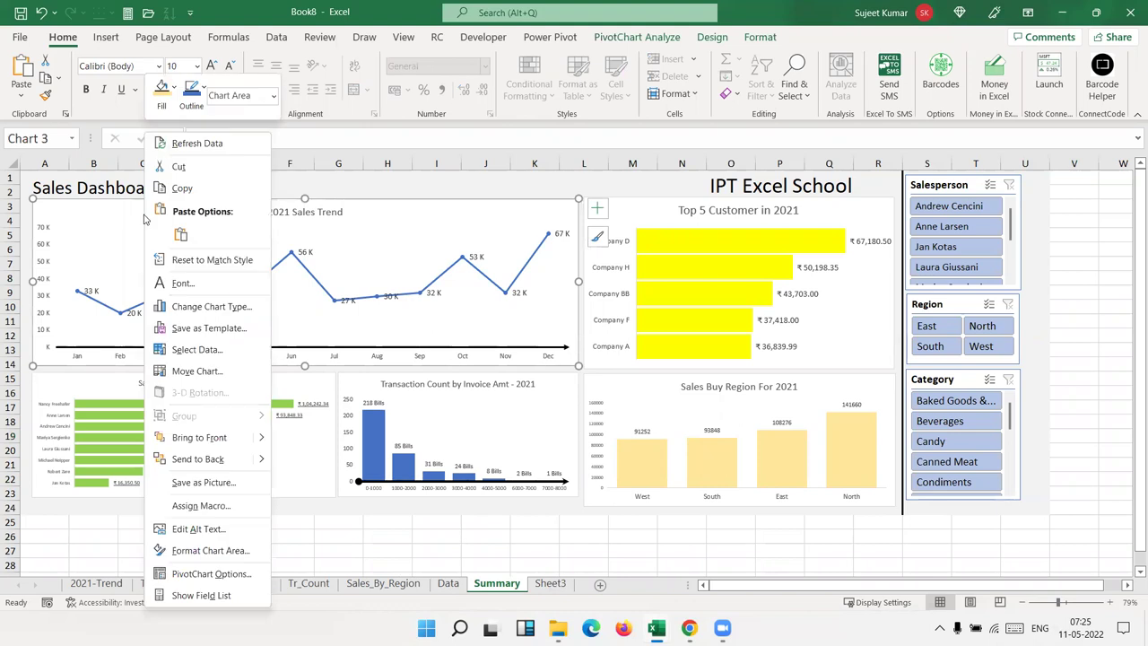
left_click(105, 37)
left_click(106, 37)
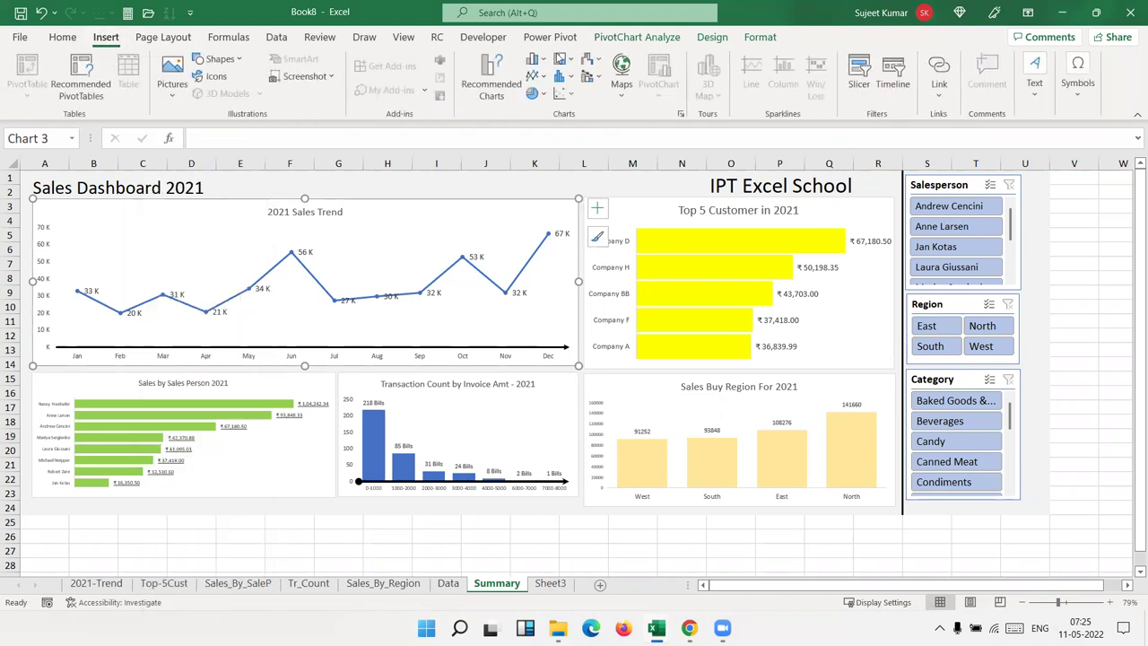
left_click(937, 102)
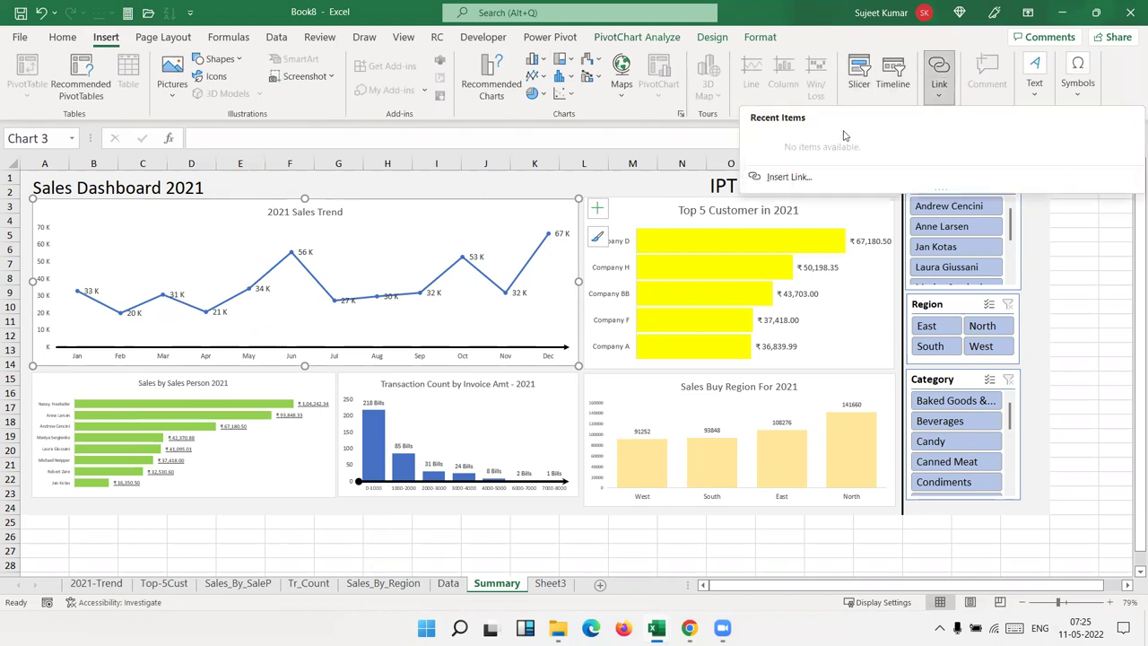
left_click(794, 178)
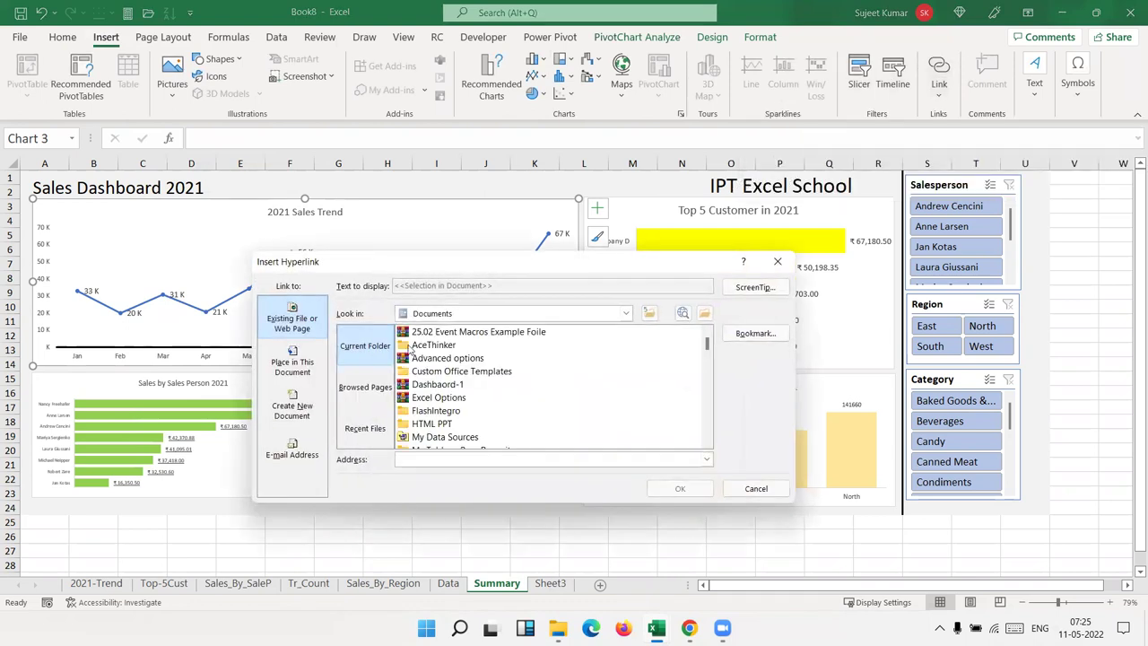
left_click(291, 364)
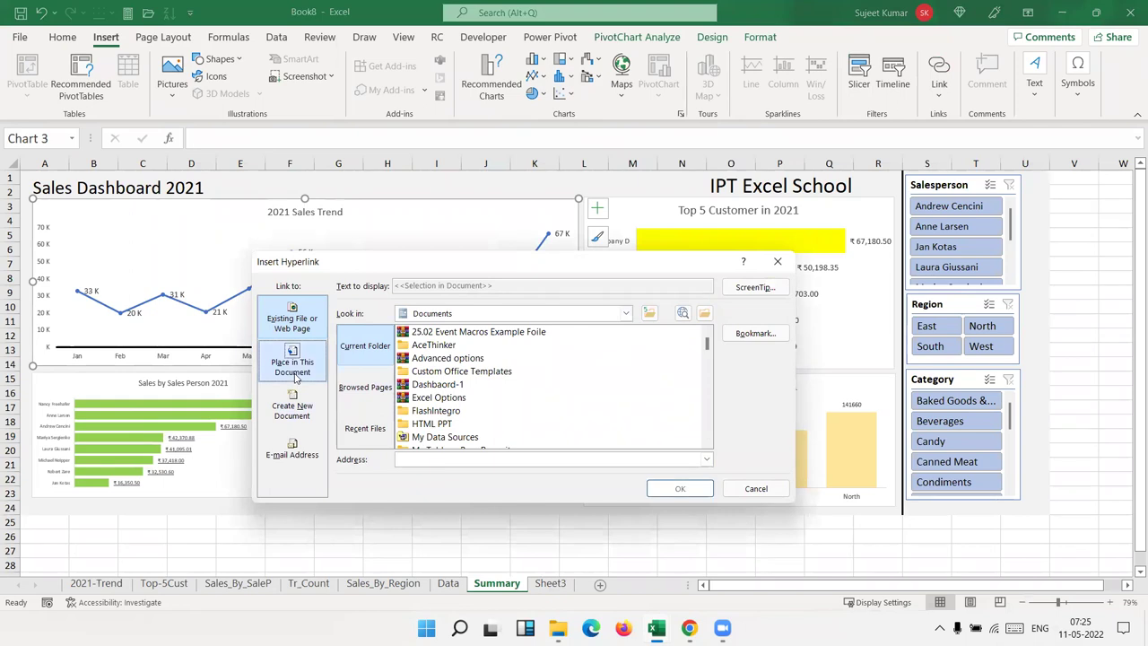
left_click(384, 369)
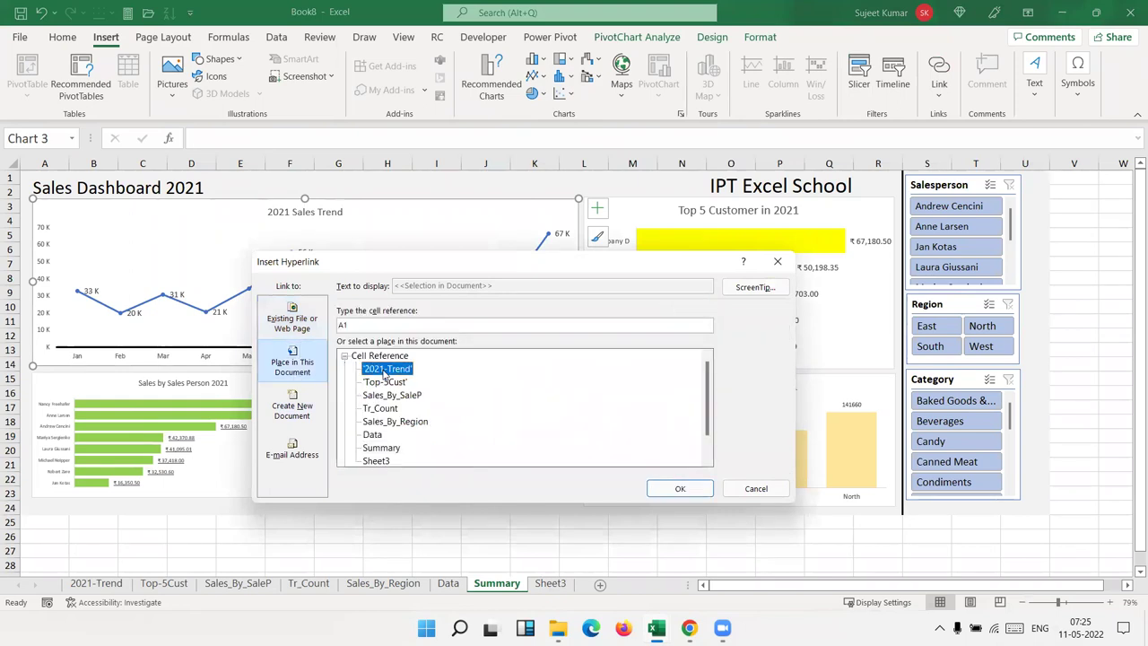
left_click(675, 488)
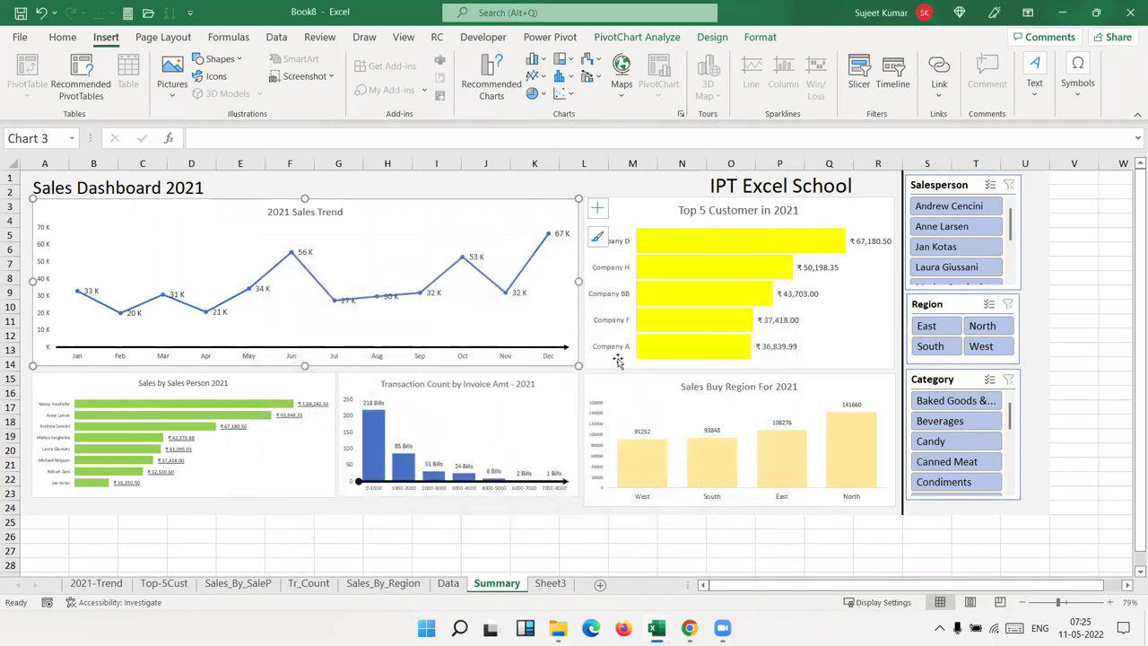
Step: Hyperlink the Top 5 Customer chart to the Top-5Cust sheet
left_click(619, 363)
right_click(619, 363)
key("Escape")
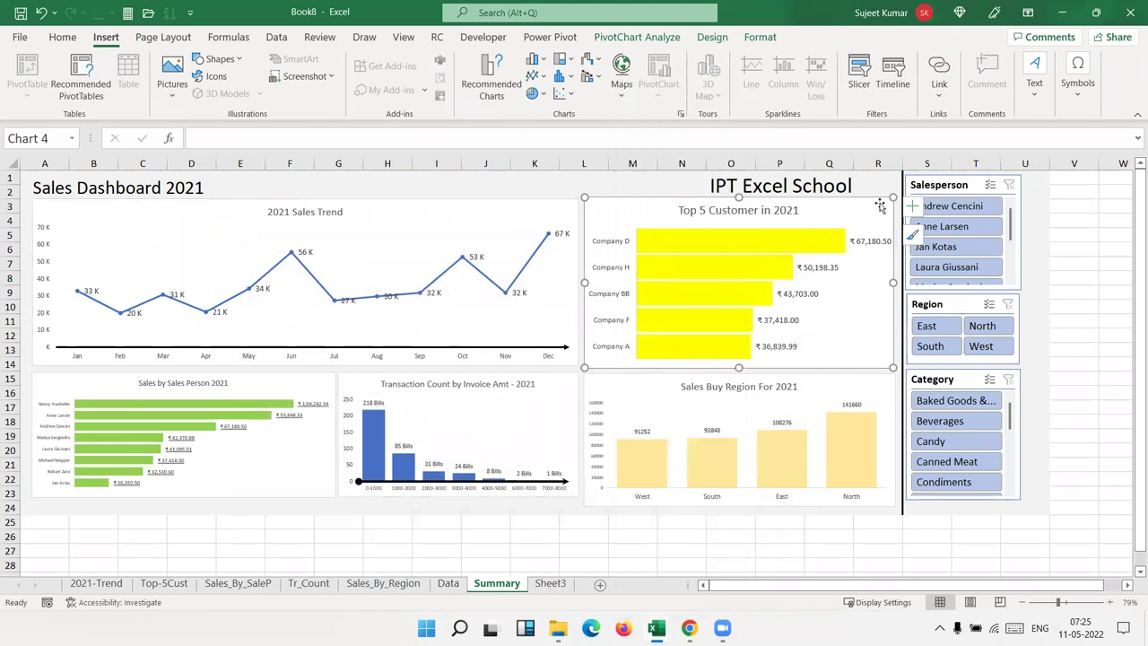
left_click(940, 71)
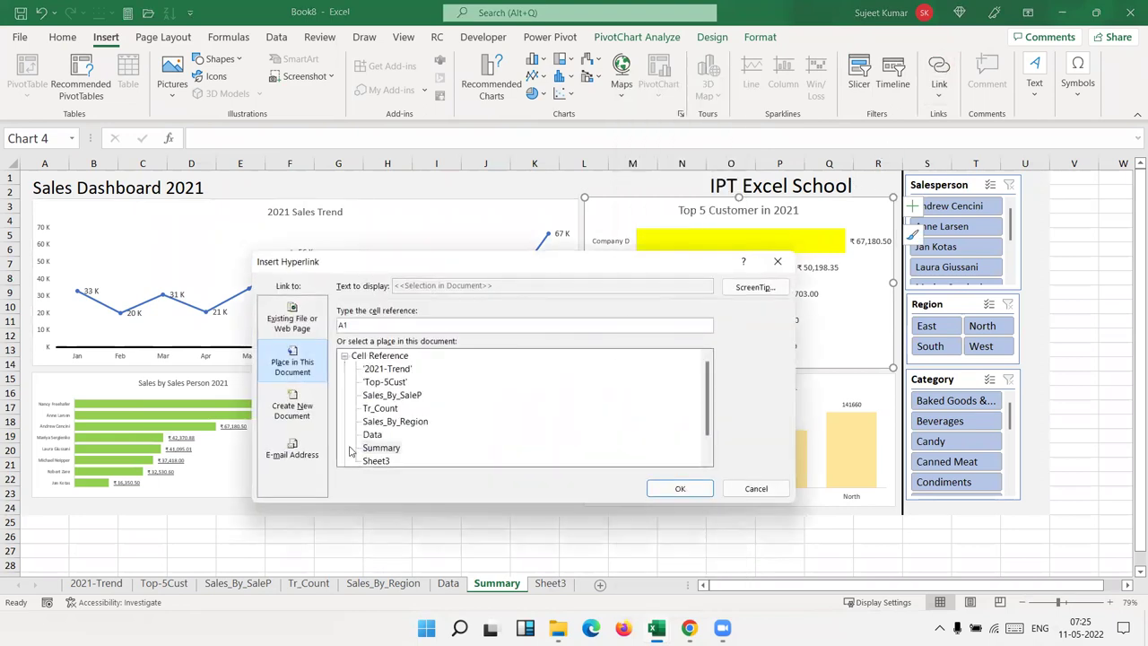
left_click(384, 382)
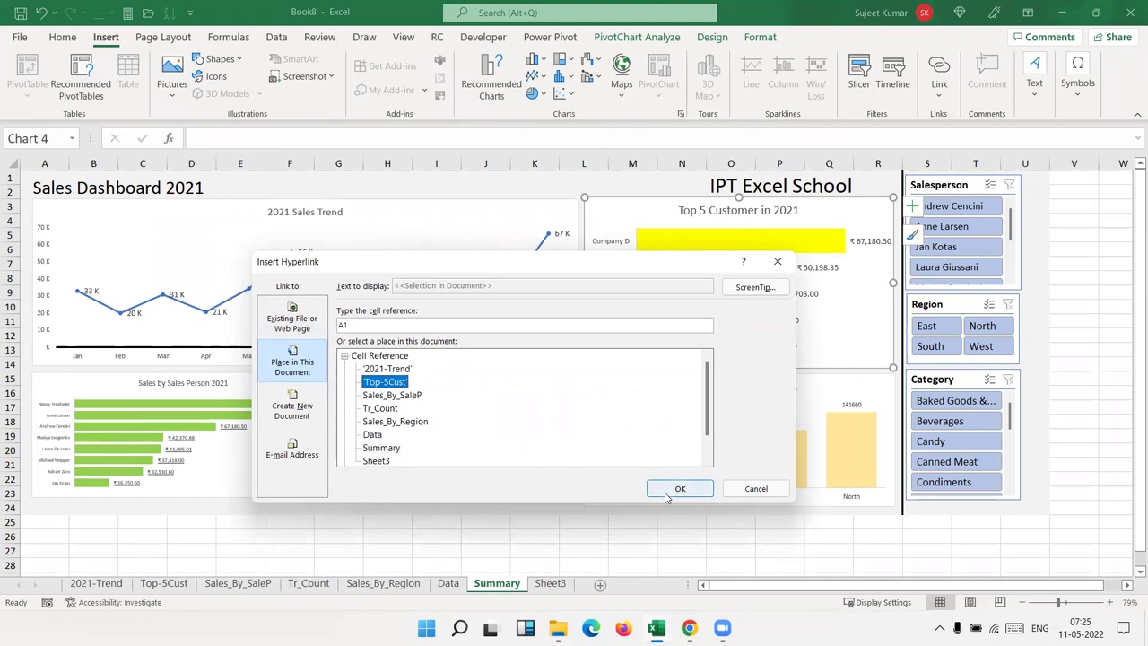
left_click(678, 488)
left_click(323, 386)
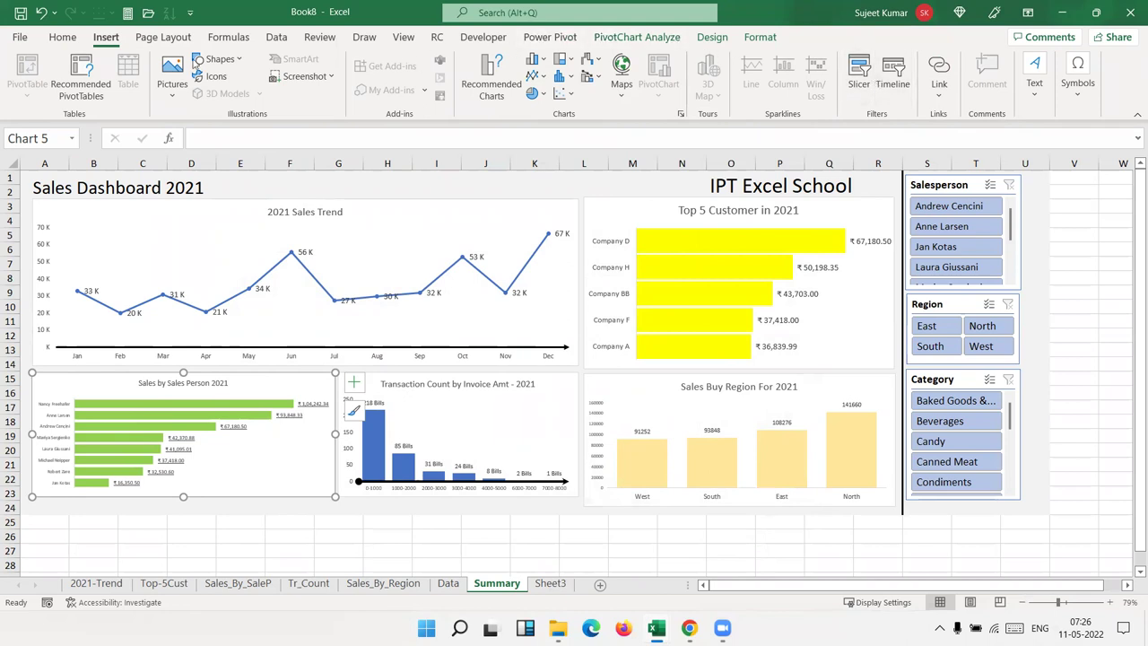
Step: Hyperlink the Sales by Sales Person chart to the Sales_By_SaleP sheet
left_click(939, 72)
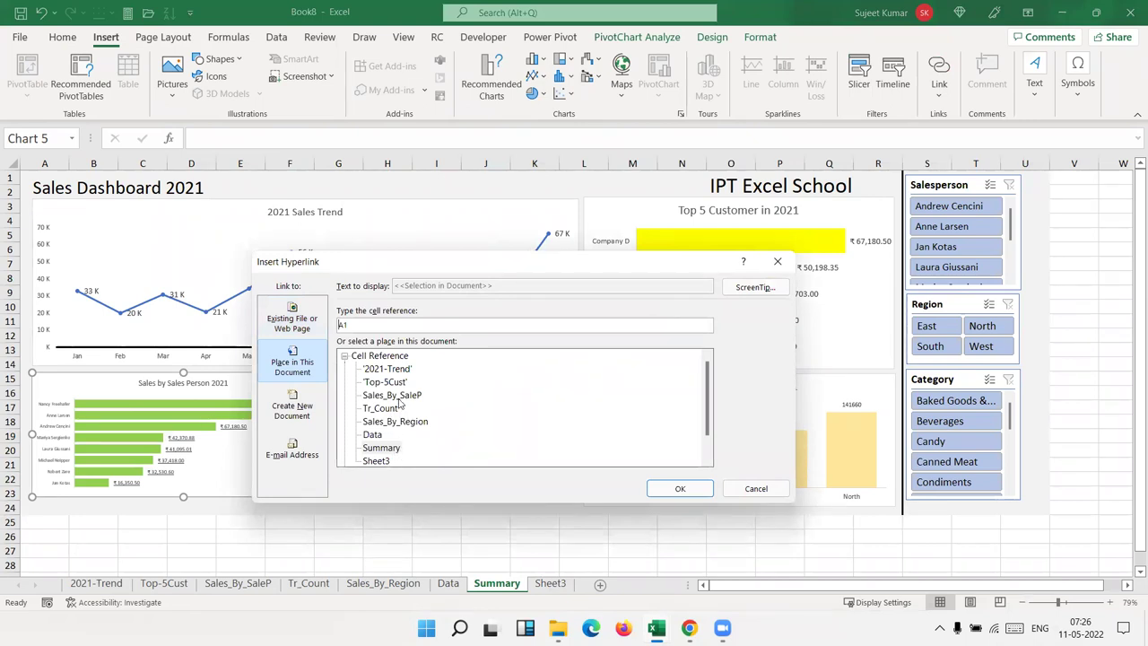
left_click(400, 399)
left_click(680, 488)
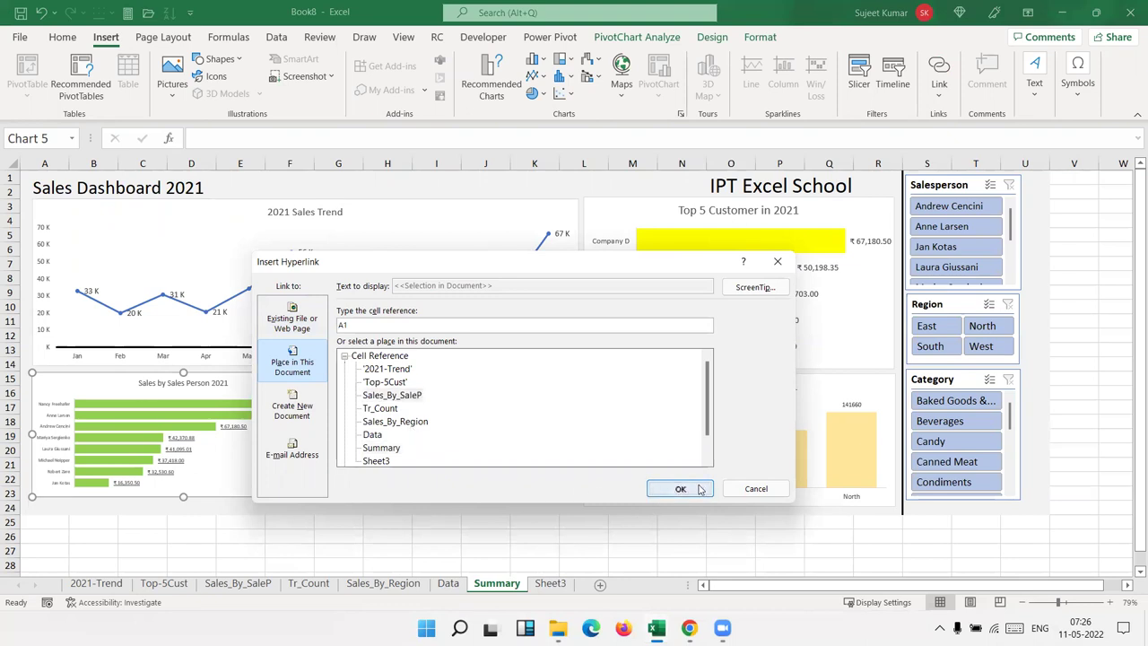
Step: Hyperlink the Transaction Count chart to the Tr_Count sheet
left_click(560, 406)
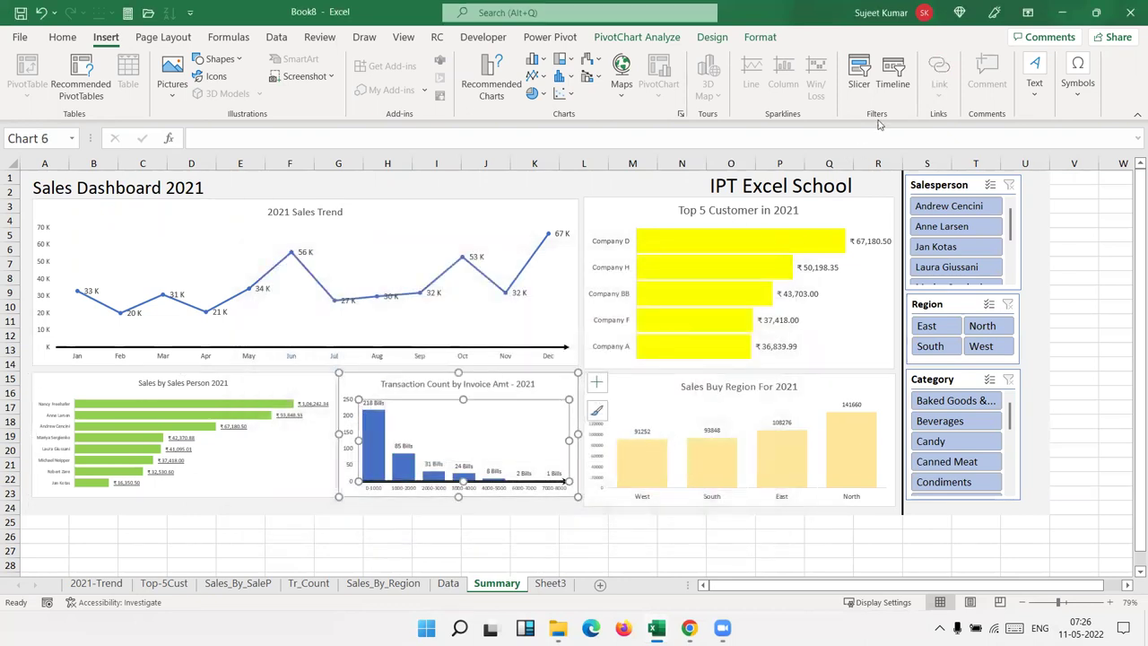
left_click(546, 381)
left_click(938, 81)
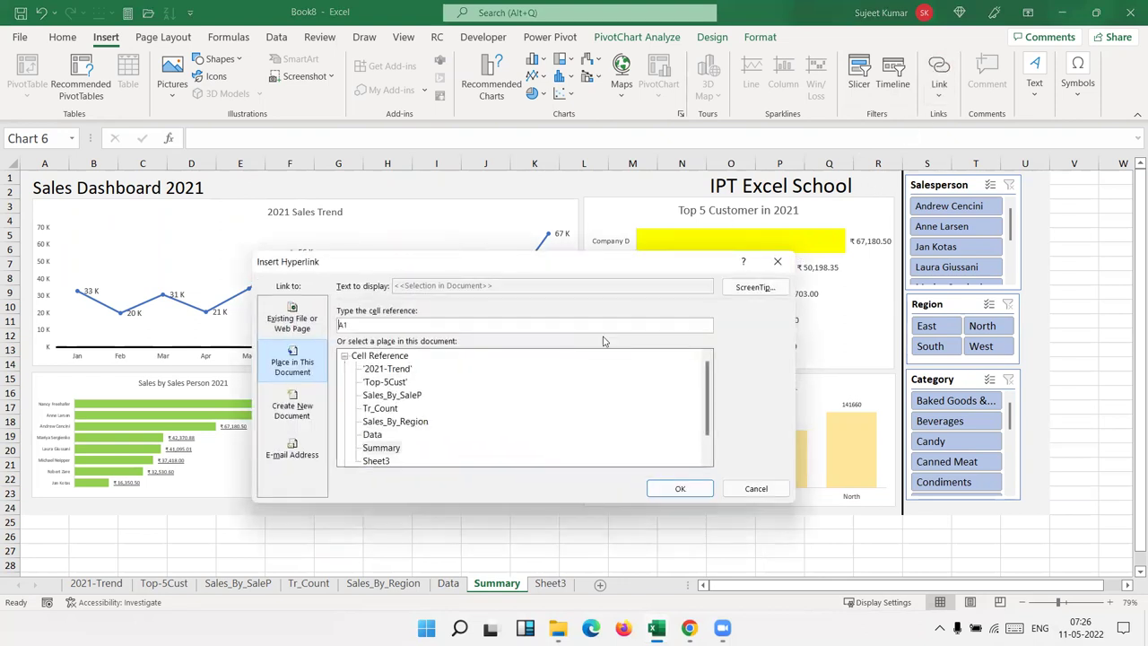
left_click(395, 409)
left_click(679, 488)
Step: Hyperlink the Sales Buy Region chart to the Sales_By_Region sheet
left_click(644, 397)
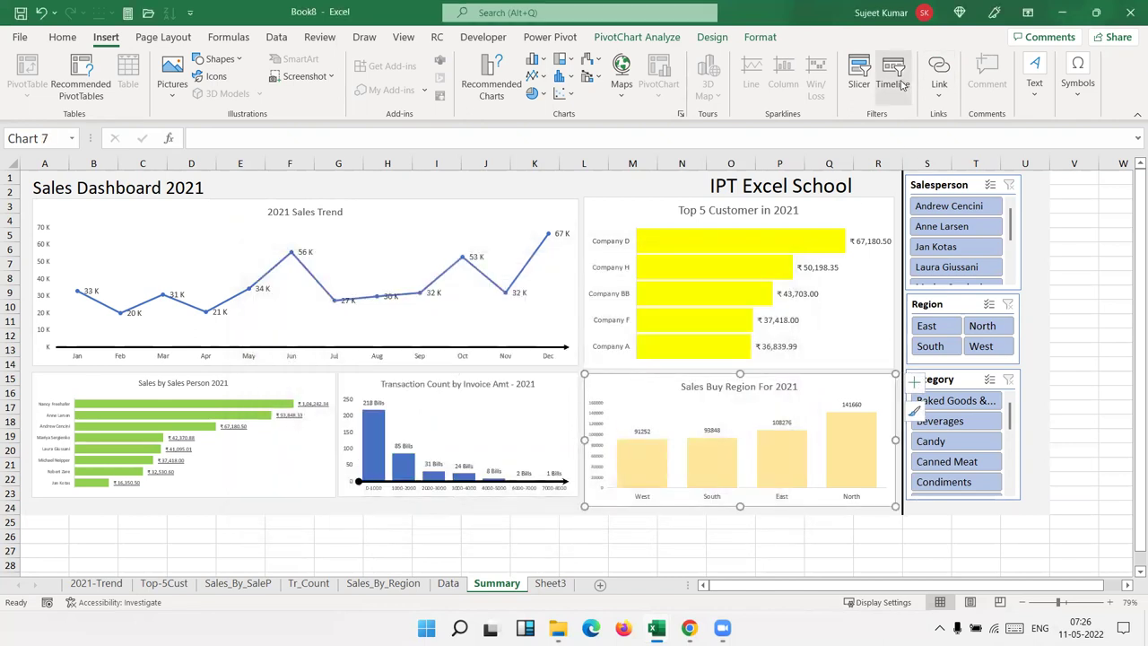
left_click(940, 71)
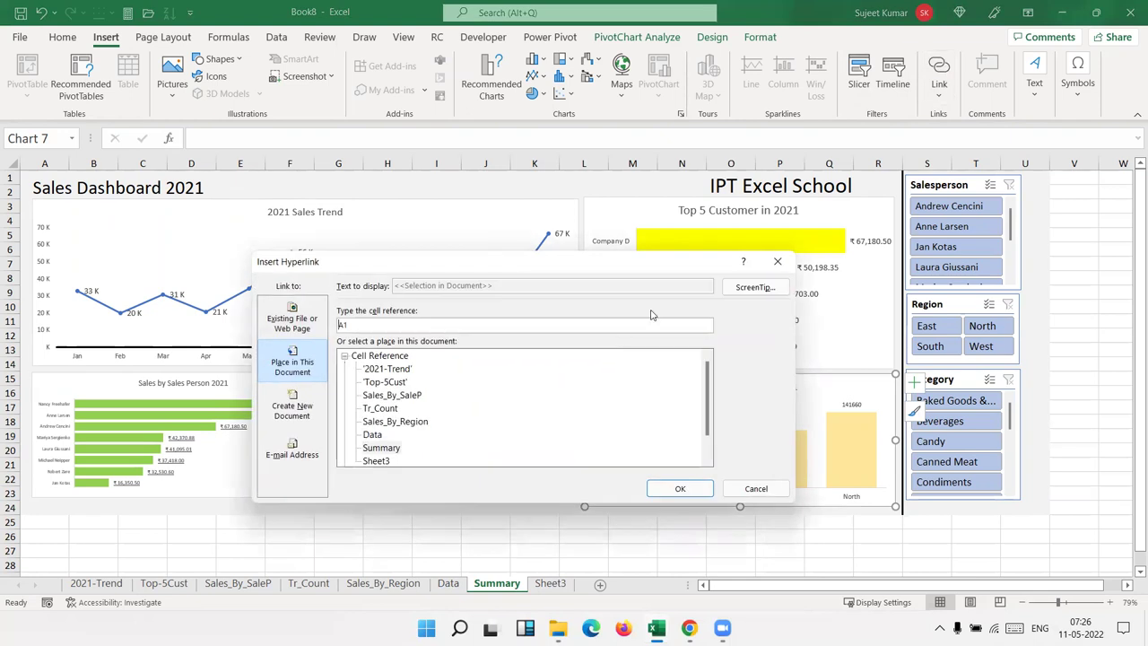
left_click(383, 422)
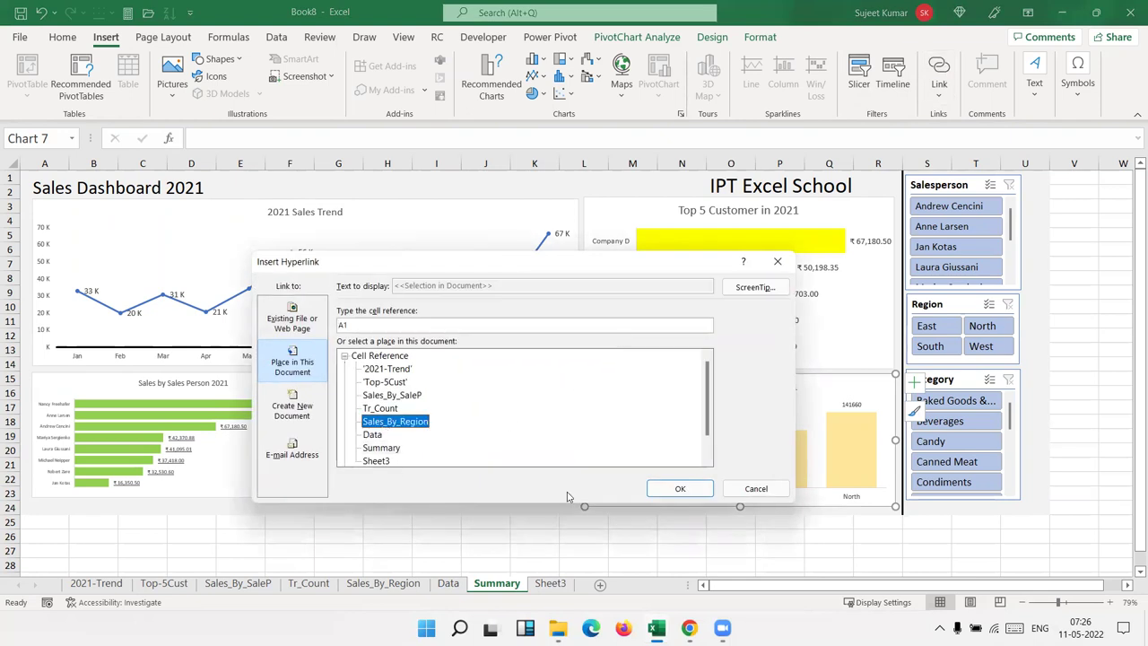
left_click(680, 488)
left_click(538, 539)
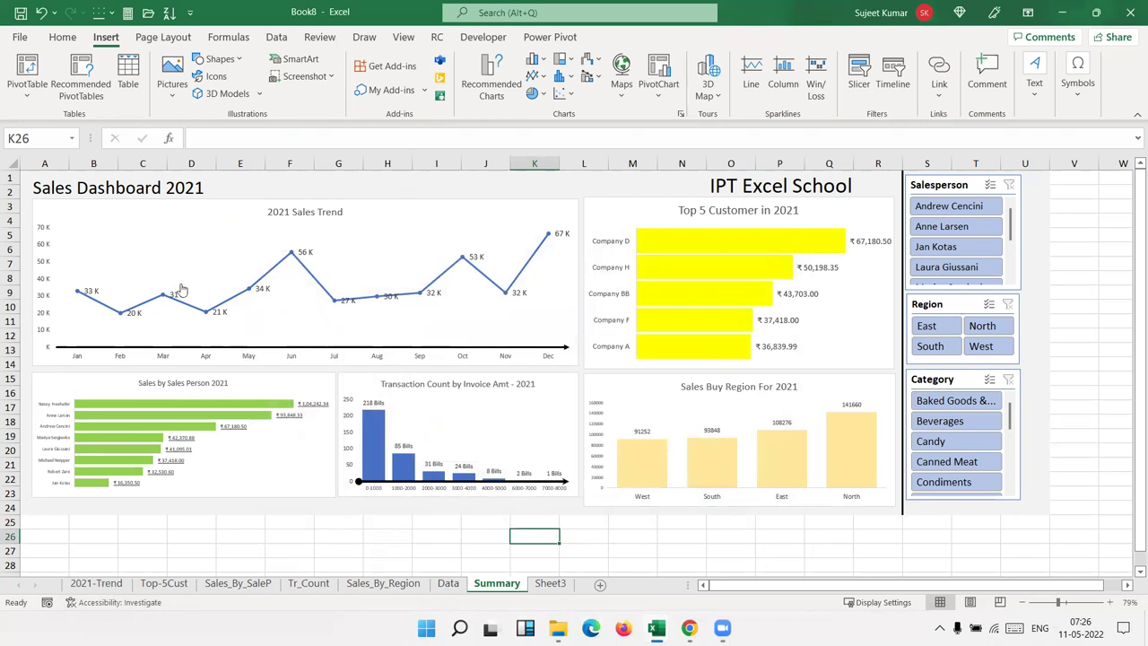
Step: Hyperlink the monthly sales trend chart back to the Summary sheet
left_click(178, 255)
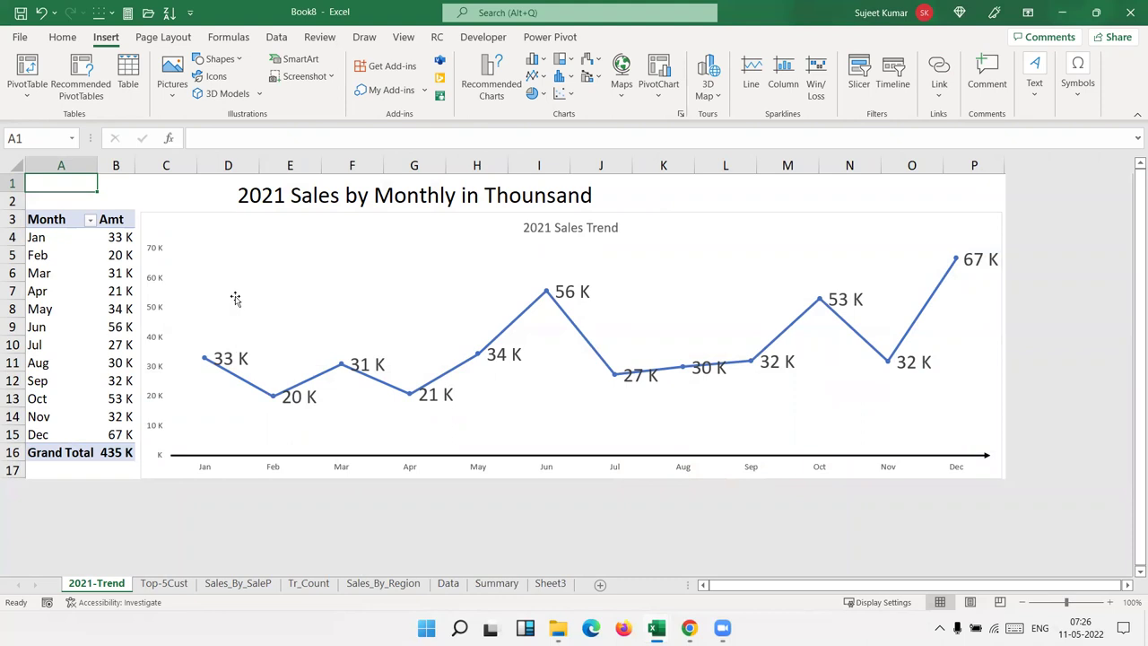
left_click(229, 227)
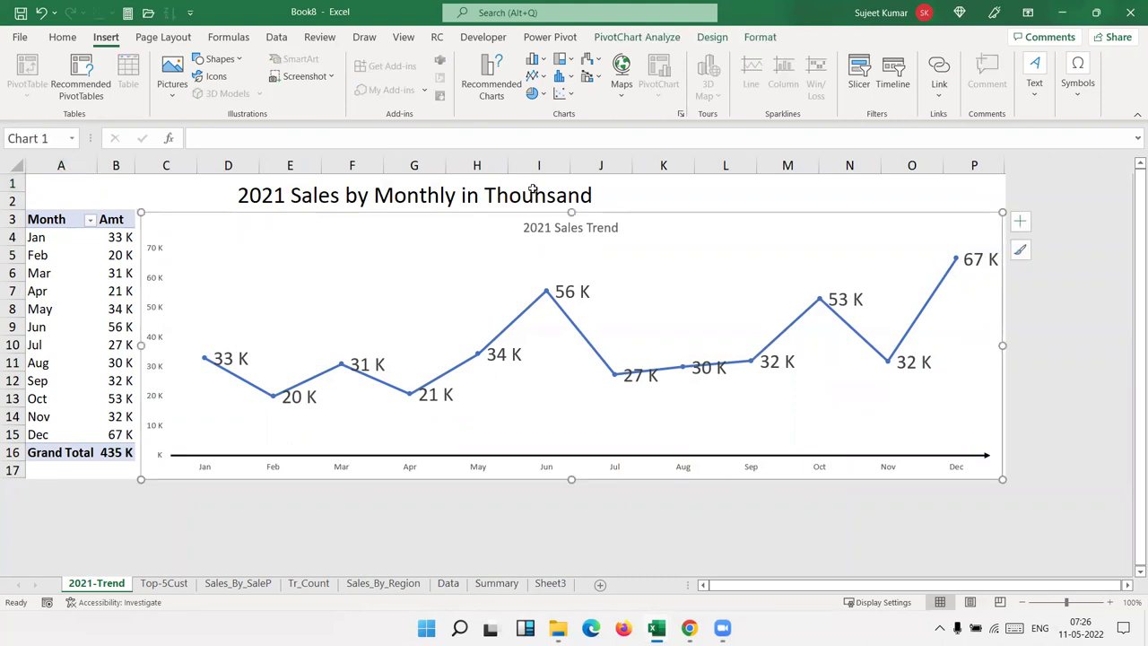
left_click(940, 71)
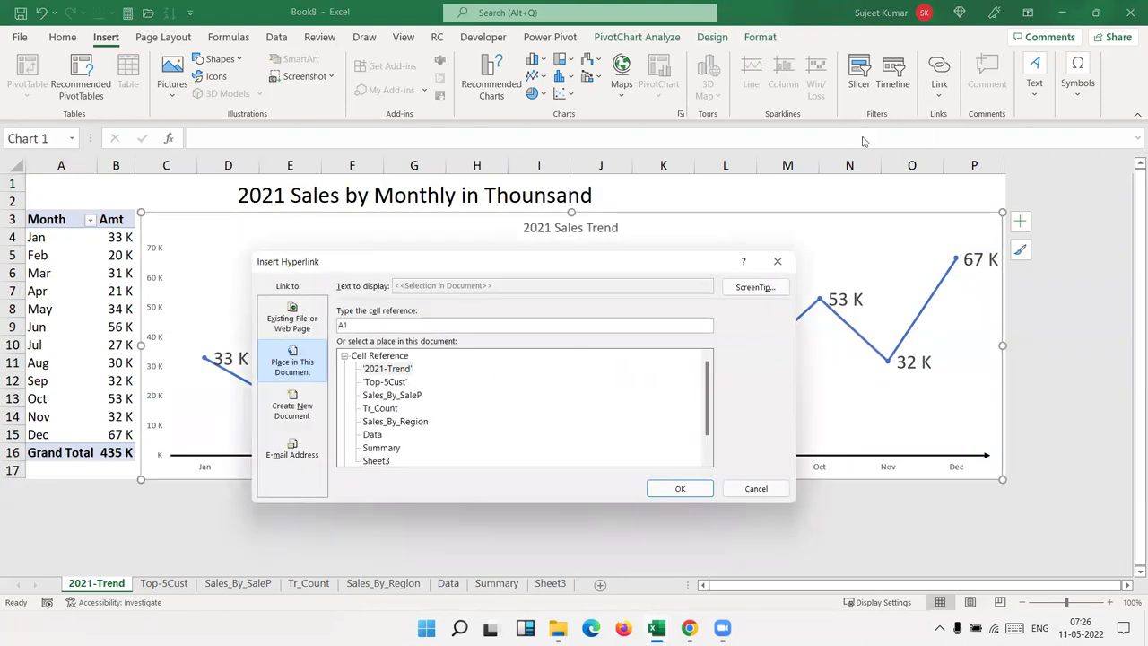
left_click(379, 452)
left_click(677, 494)
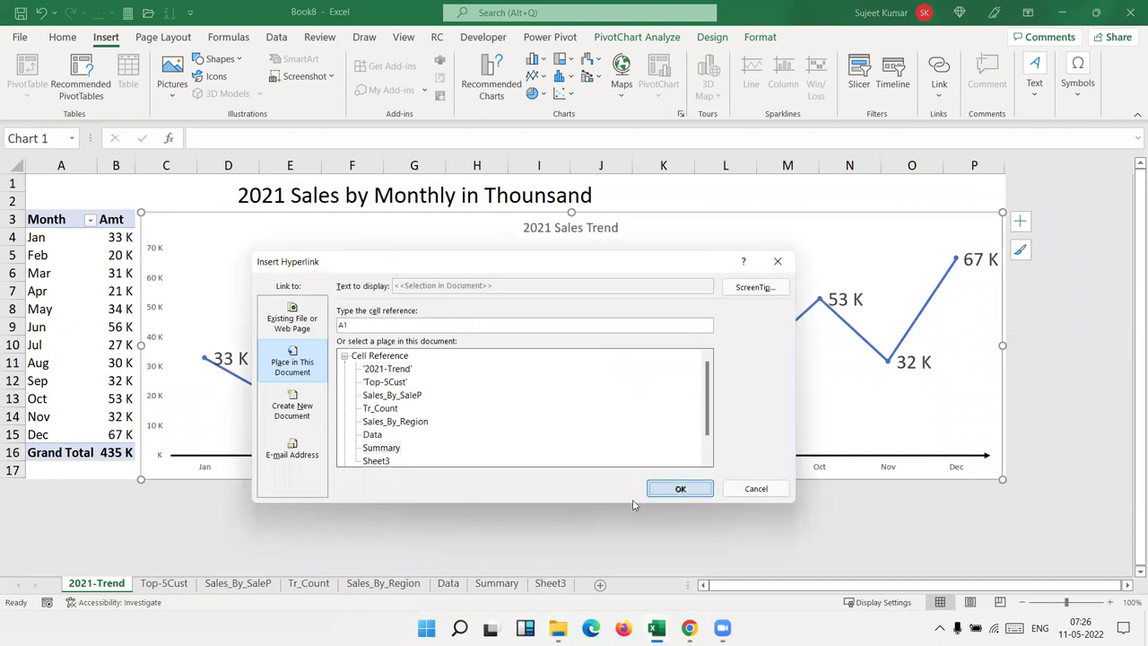
Step: On Top-5Cust, link the Top 5 Customer chart to the Summary sheet
left_click(164, 583)
left_click(324, 230)
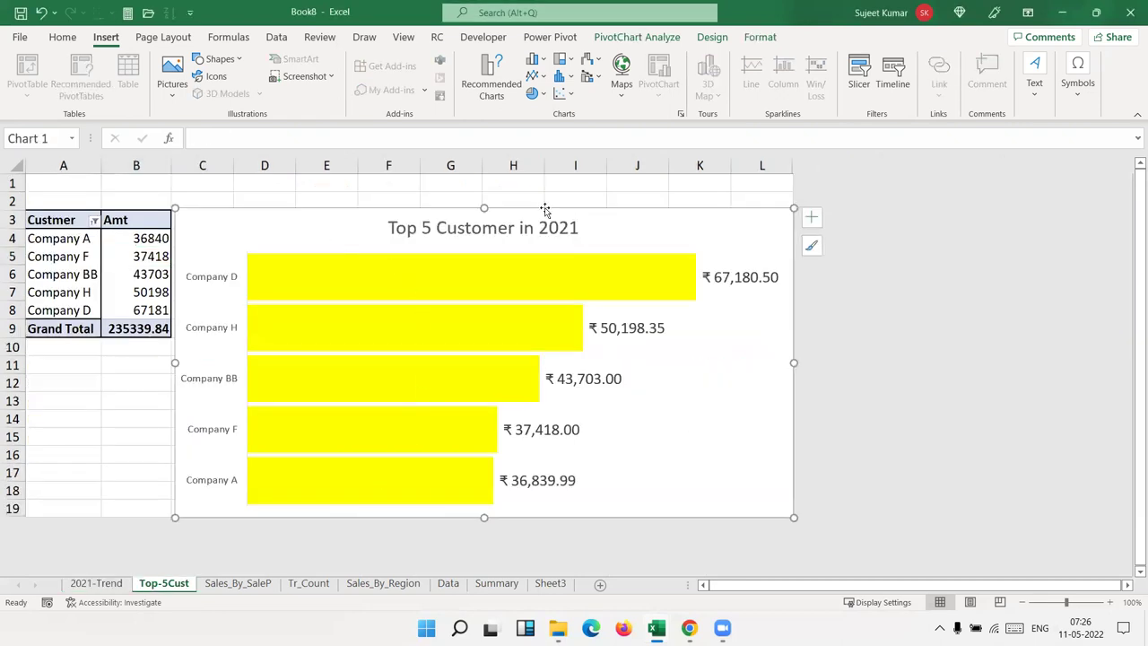
left_click(163, 36)
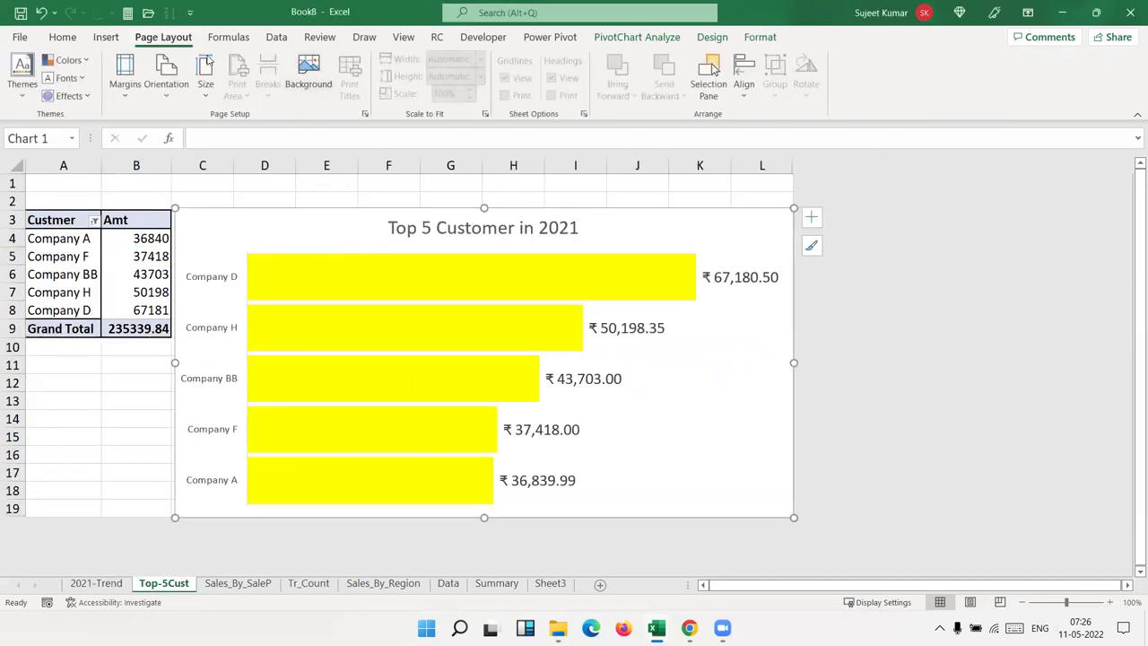
left_click(88, 402)
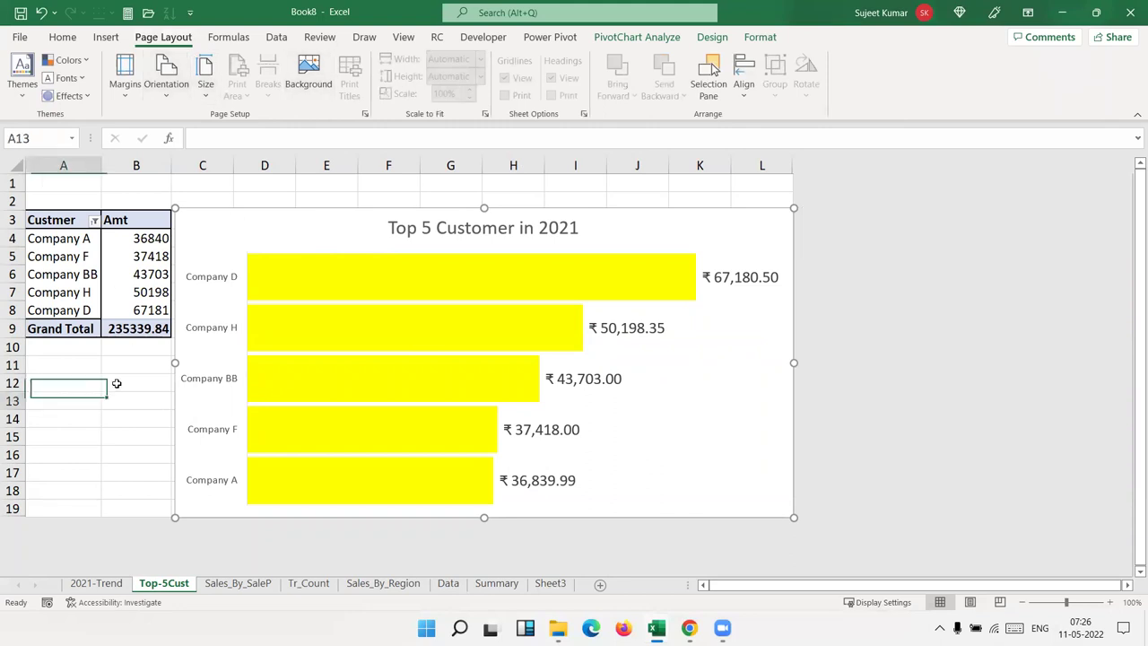
left_click(355, 222)
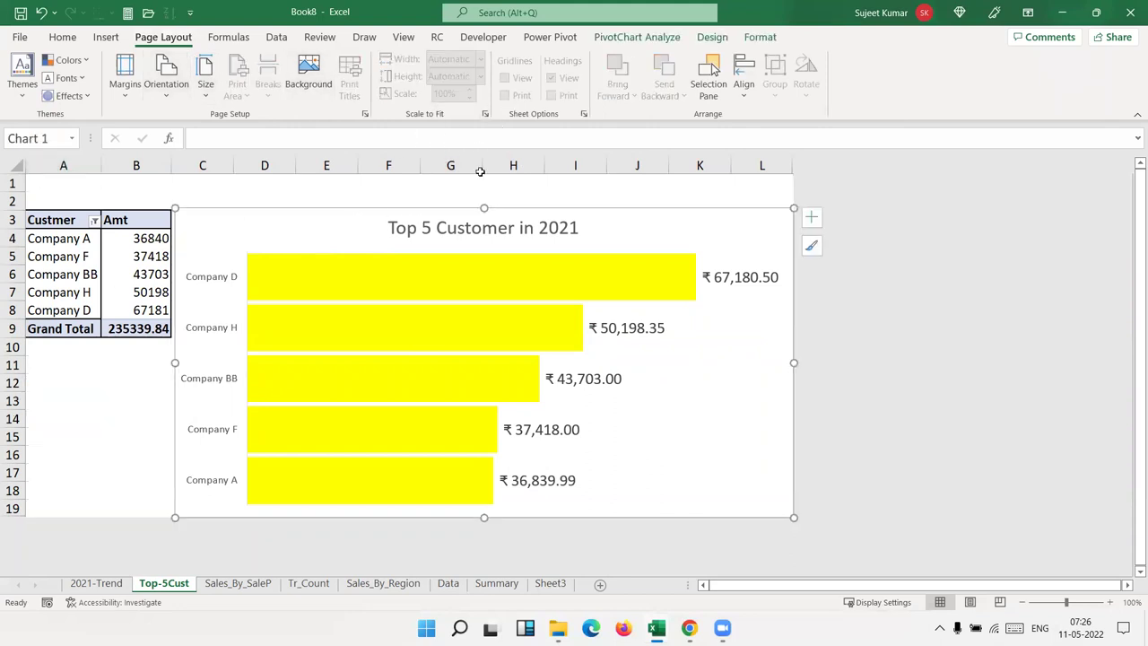
left_click(106, 37)
left_click(939, 68)
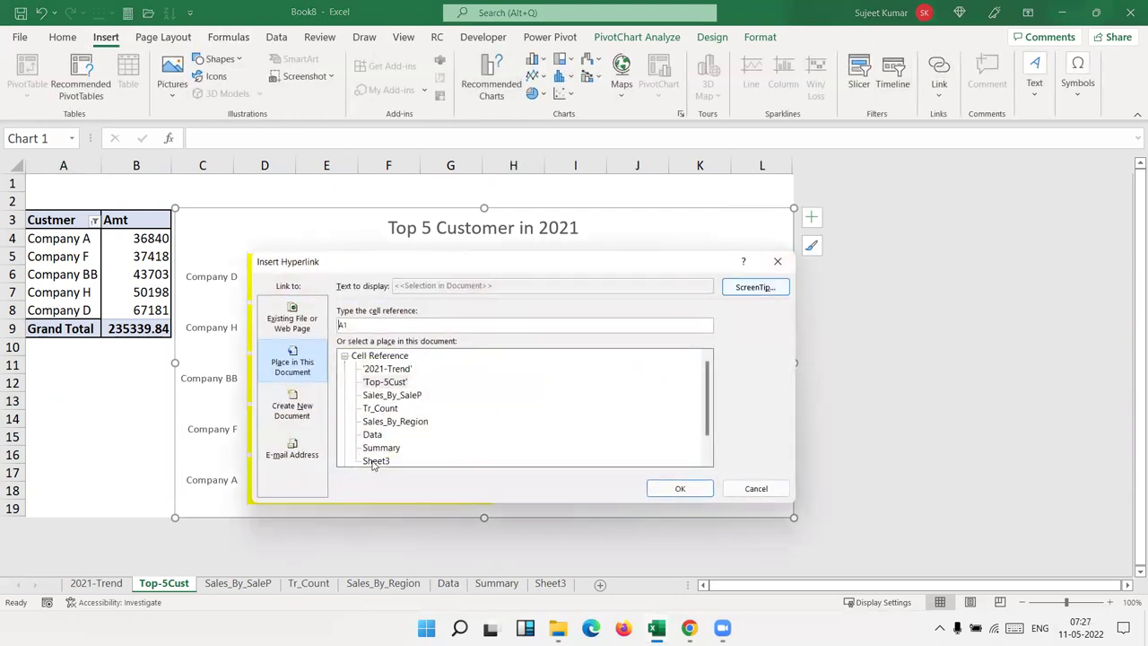
left_click(378, 453)
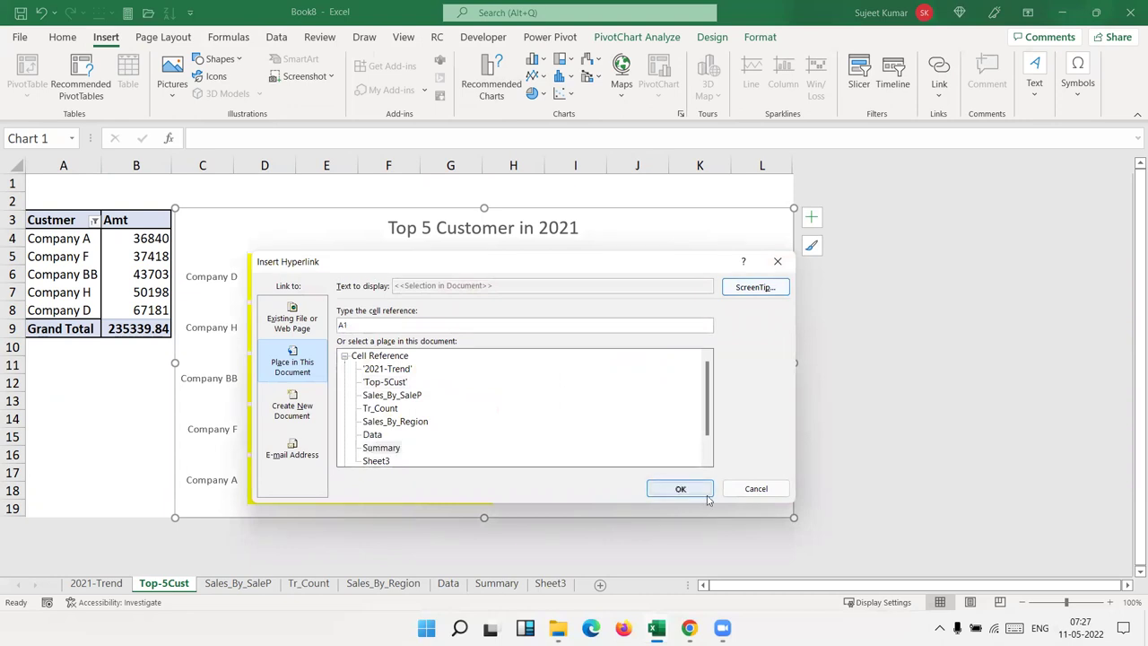
left_click(687, 489)
Step: On Sales_By_SaleP, link the sales by salesperson chart to Summary
left_click(238, 584)
left_click(319, 231)
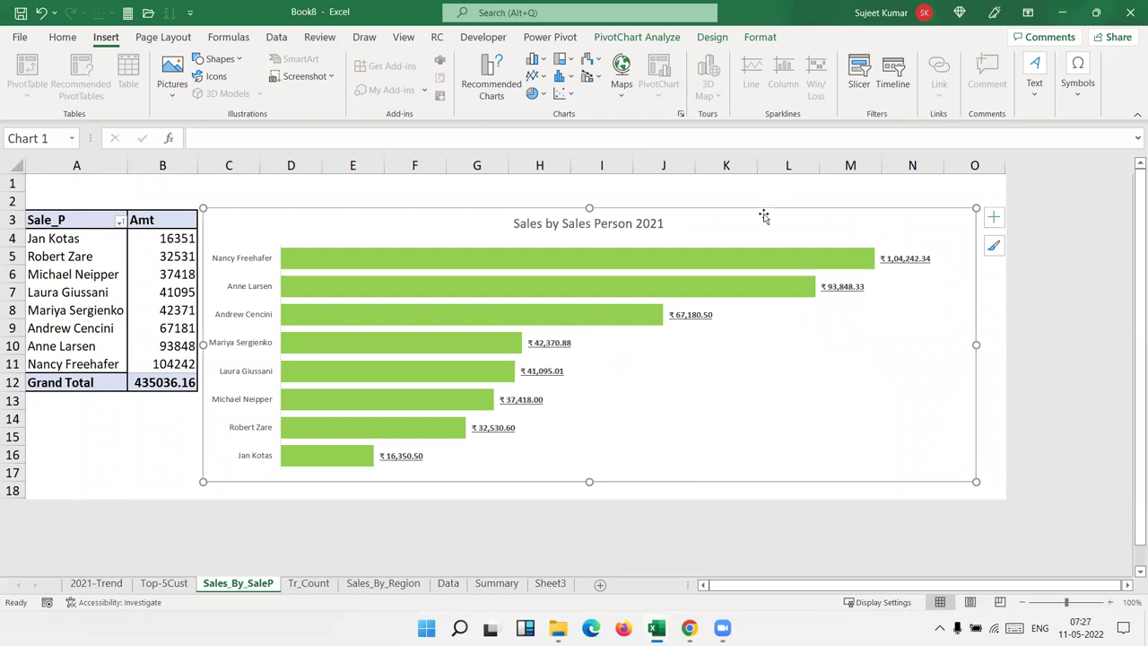
left_click(812, 183)
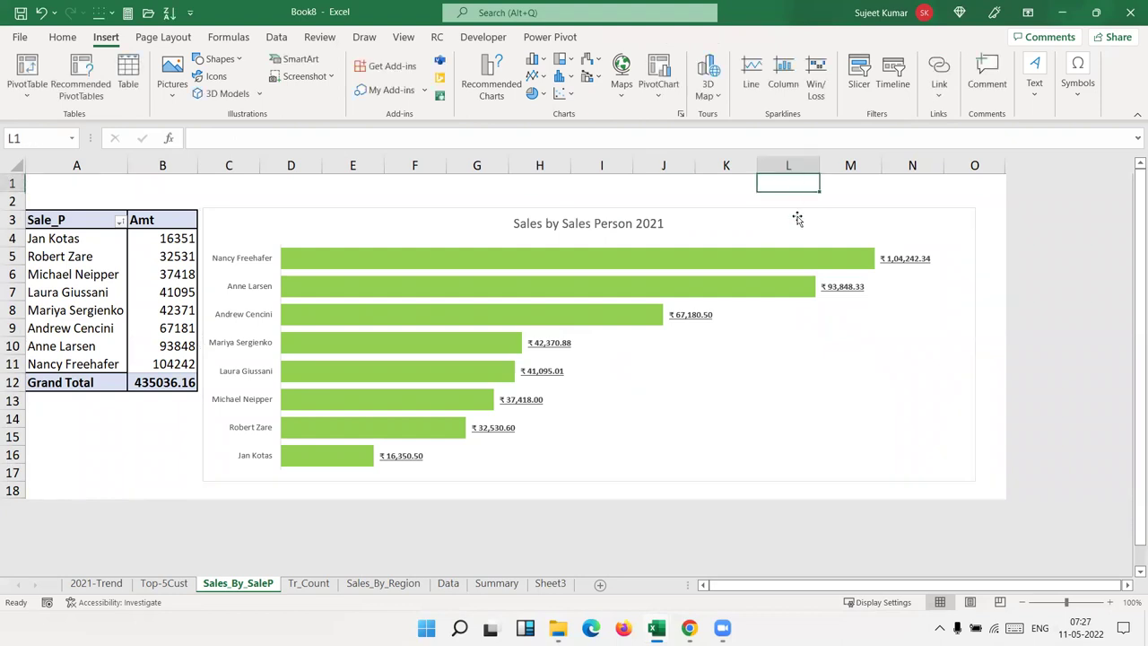
left_click(798, 218)
left_click(939, 72)
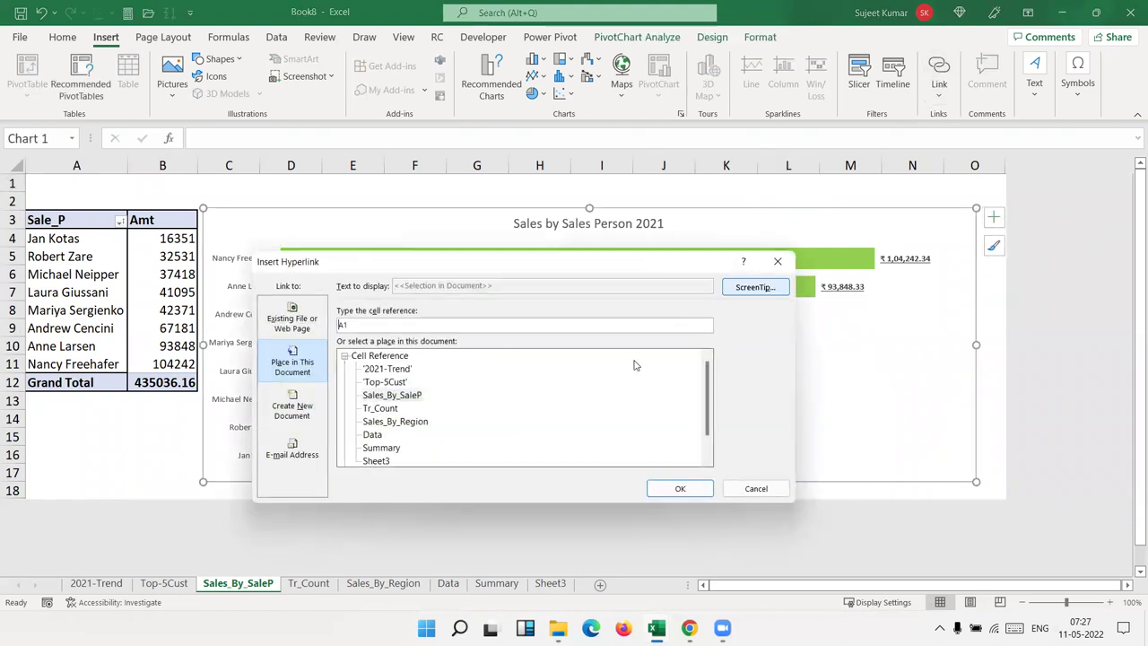
left_click(674, 488)
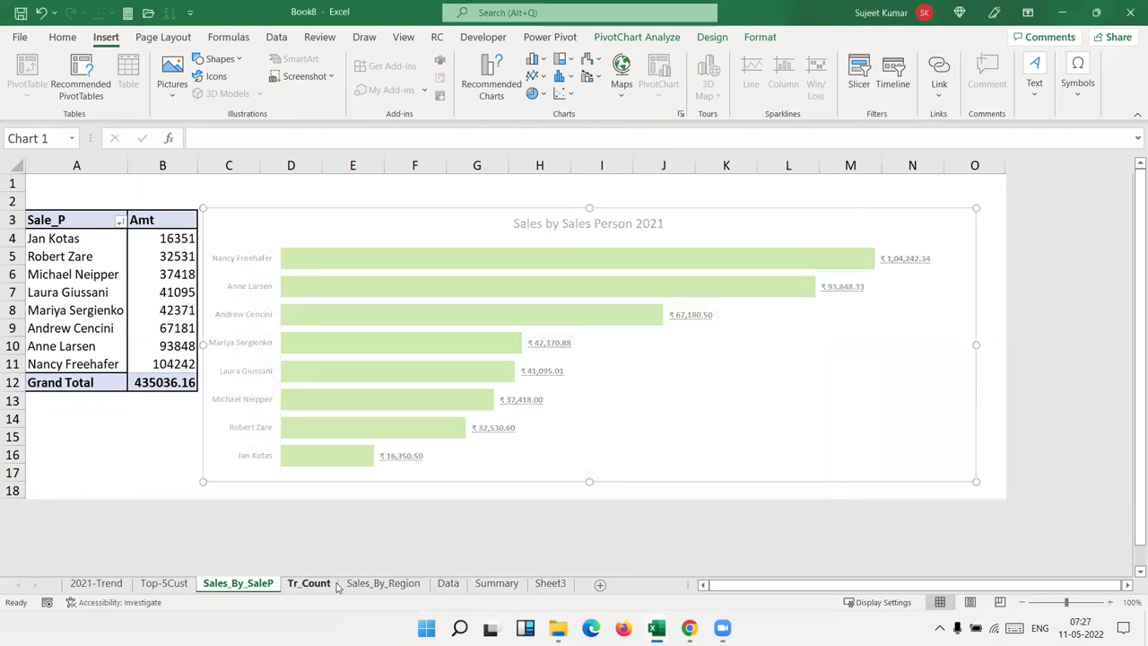
Step: On Tr_Count, link the transaction count chart to Summary
left_click(318, 584)
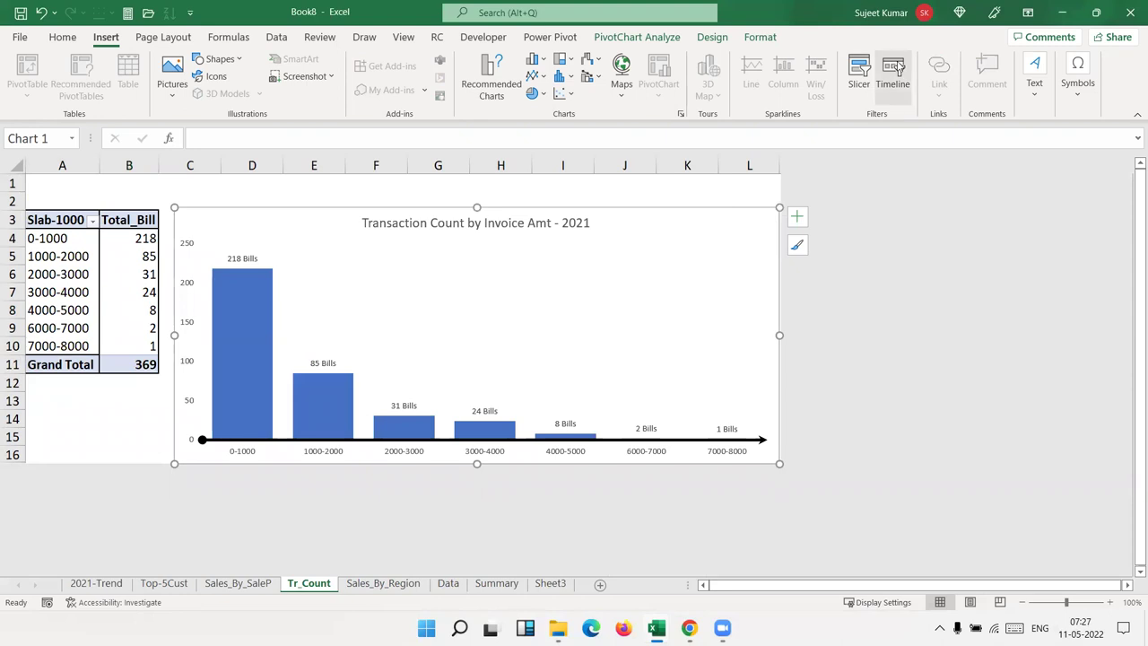
left_click(678, 197)
left_click(673, 223)
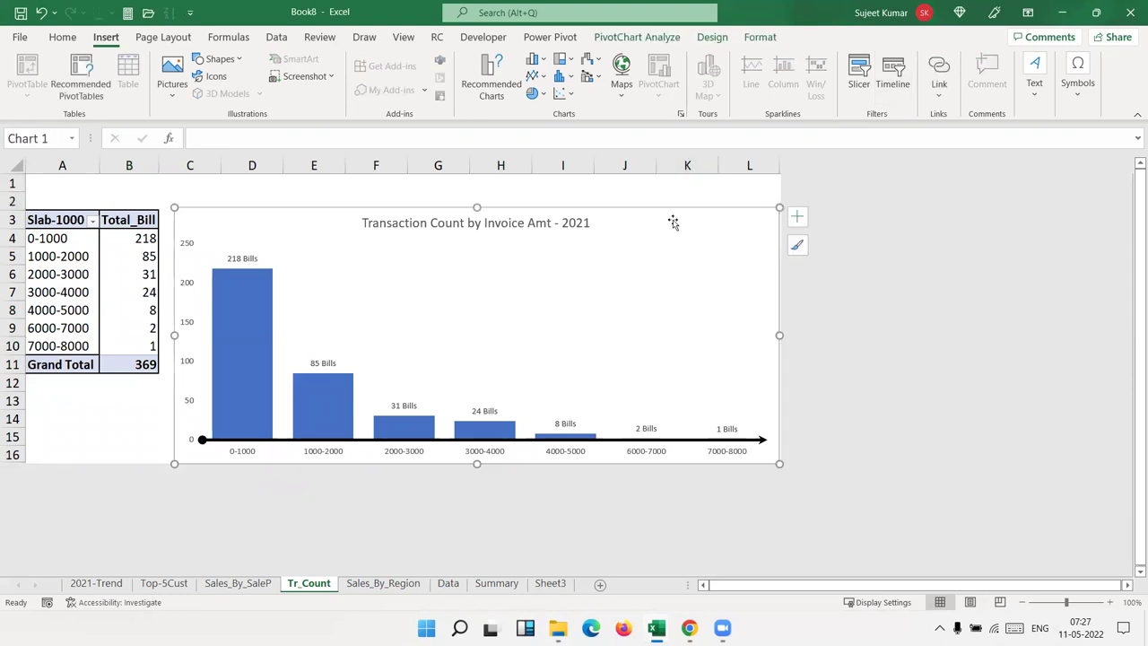
left_click(939, 71)
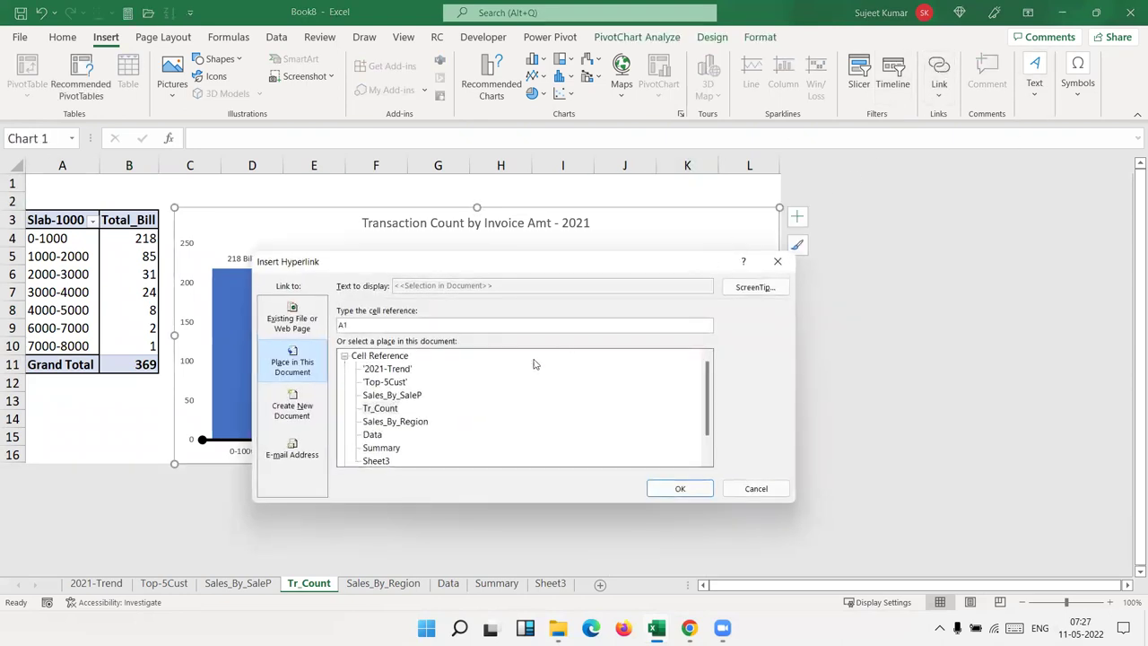
left_click(681, 489)
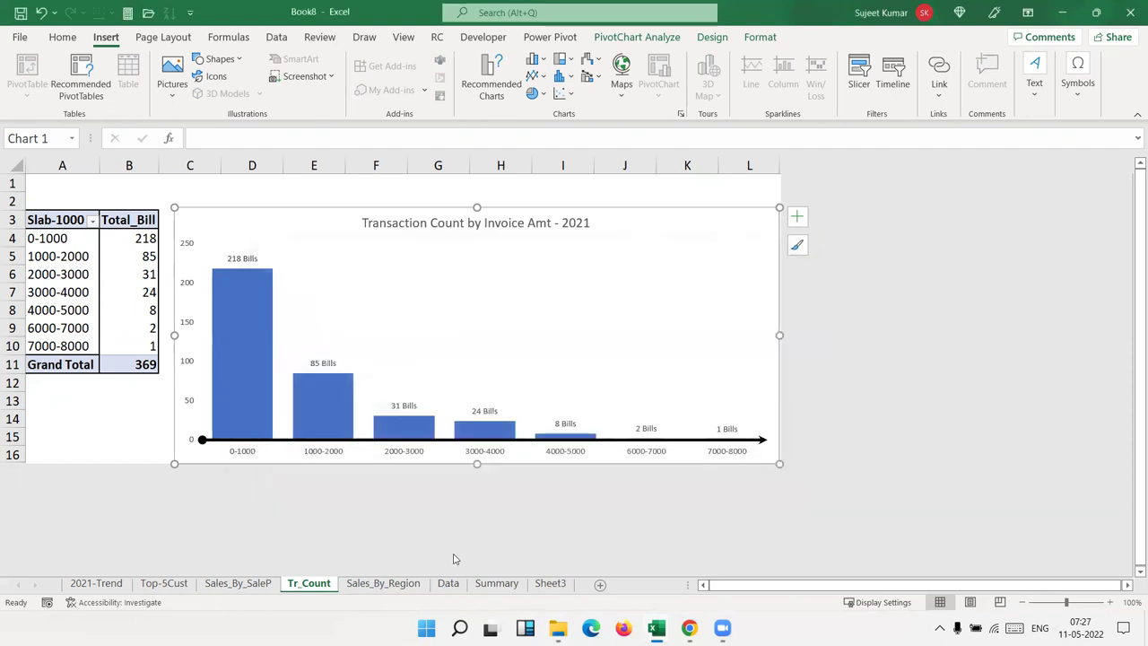
Step: On Sales_By_Region, link the region chart to Summary, then return to the Summary sheet
left_click(392, 583)
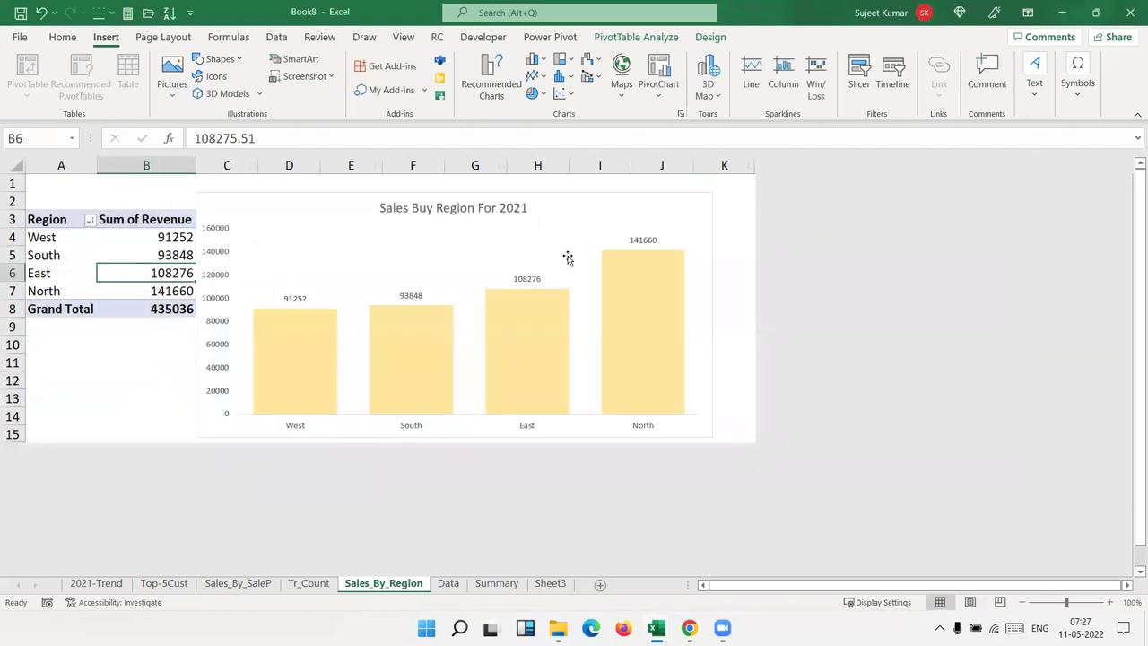
left_click(575, 205)
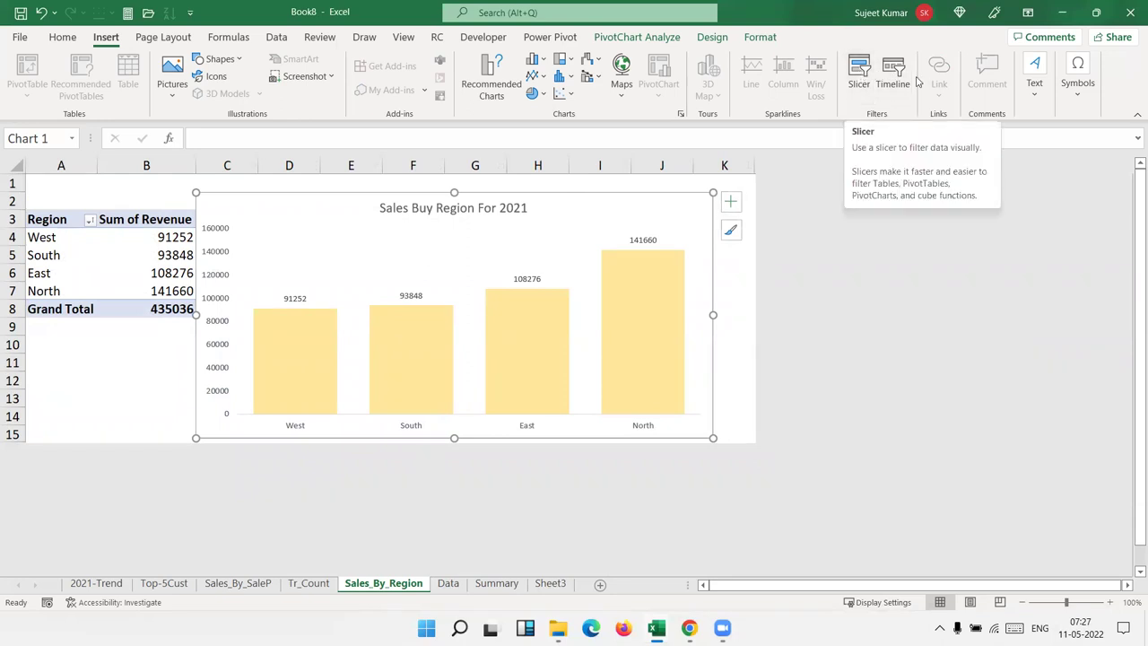
left_click(751, 295)
left_click(694, 221)
left_click(937, 68)
left_click(377, 448)
left_click(684, 489)
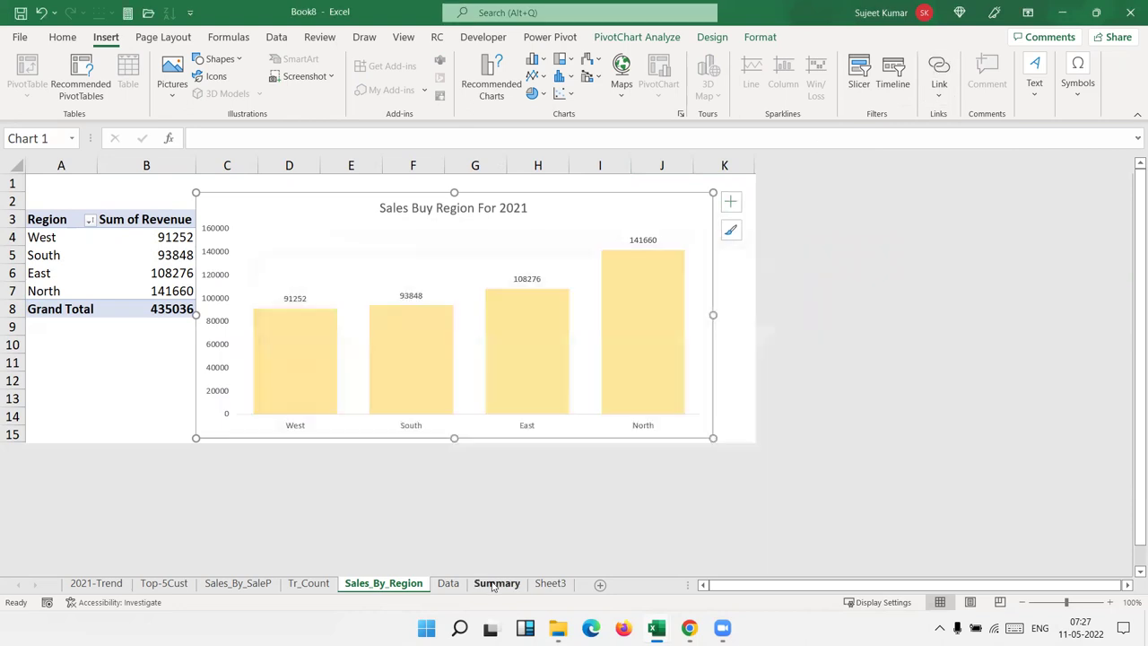
left_click(480, 585)
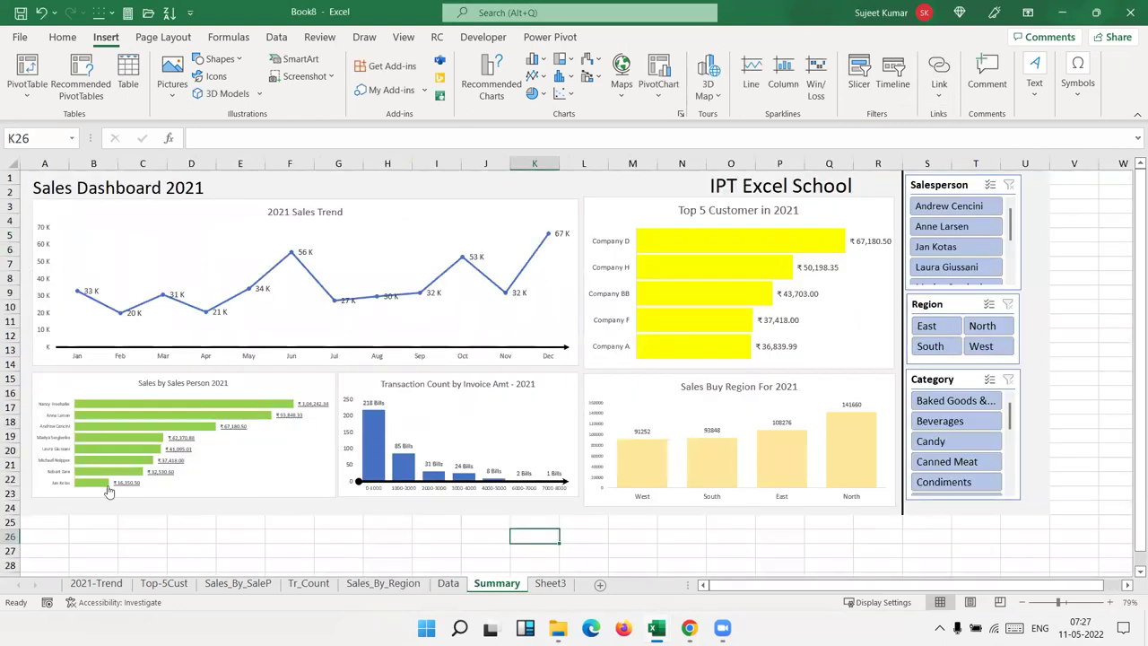
Step: Hide columns V through XFD on the Summary sheet
left_click(1074, 161)
key("ctrl+shift+Right")
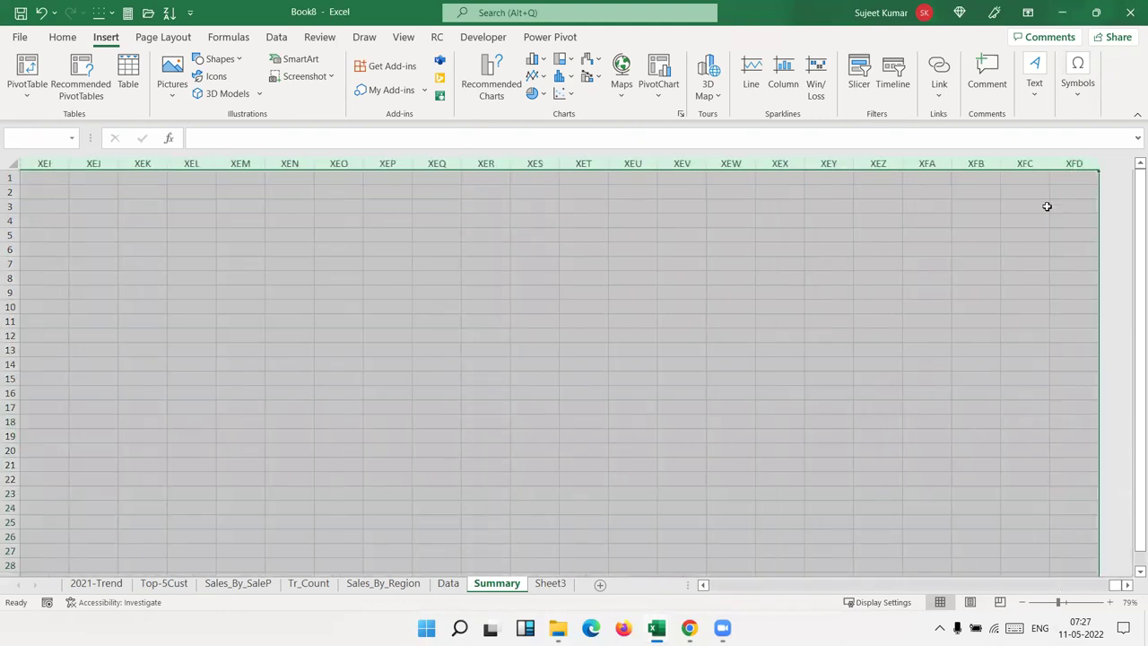
right_click(1046, 206)
left_click(991, 442)
Step: Hide rows 25 through the end of the sheet and scroll back to the top-left
left_click(9, 523)
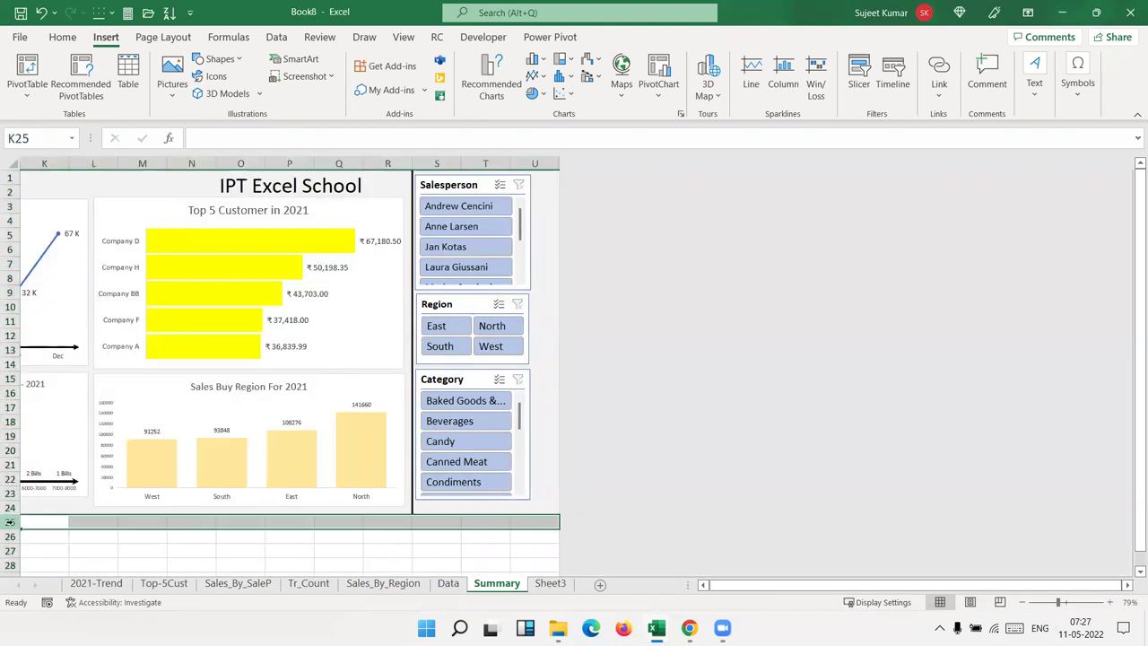
key("ctrl+shift+Down")
right_click(106, 432)
left_click(166, 395)
scroll(176, 386, "up", 3)
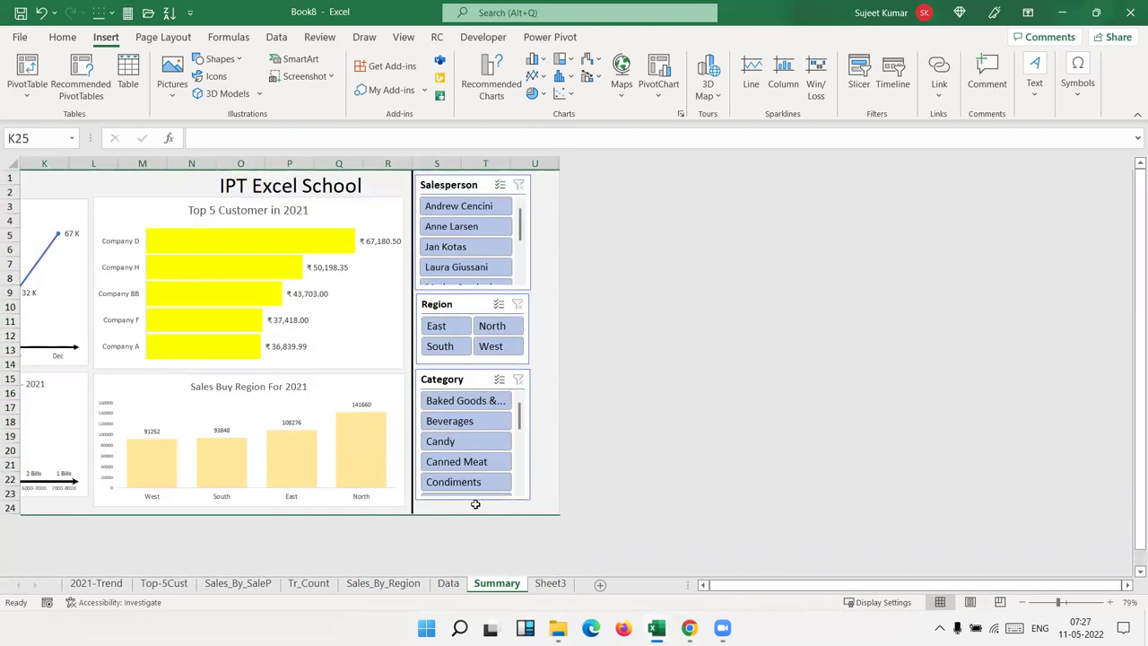
scroll(715, 583, "left", 5)
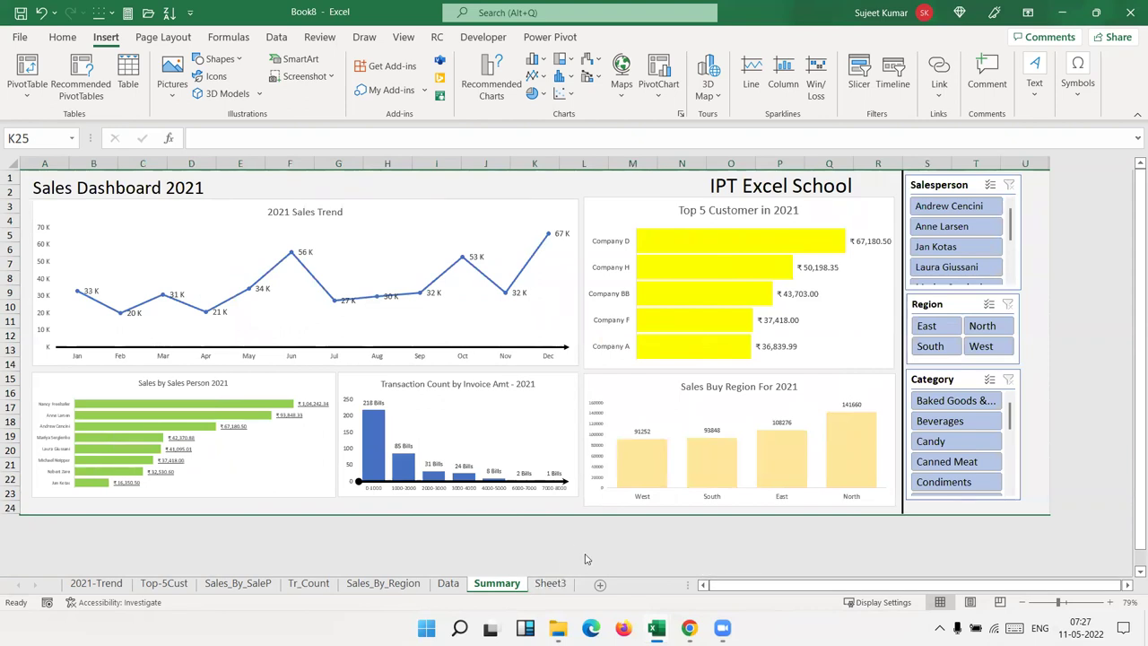
Step: Uncheck Show sheet tabs in Excel Options > Advanced for this workbook
left_click(22, 40)
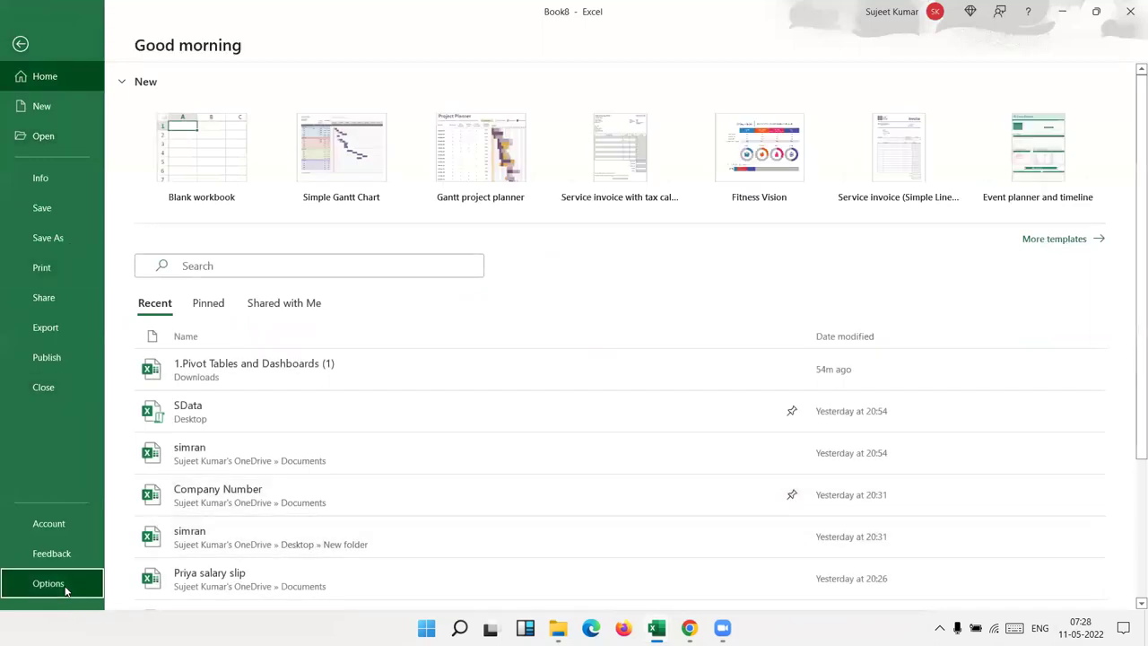
left_click(51, 584)
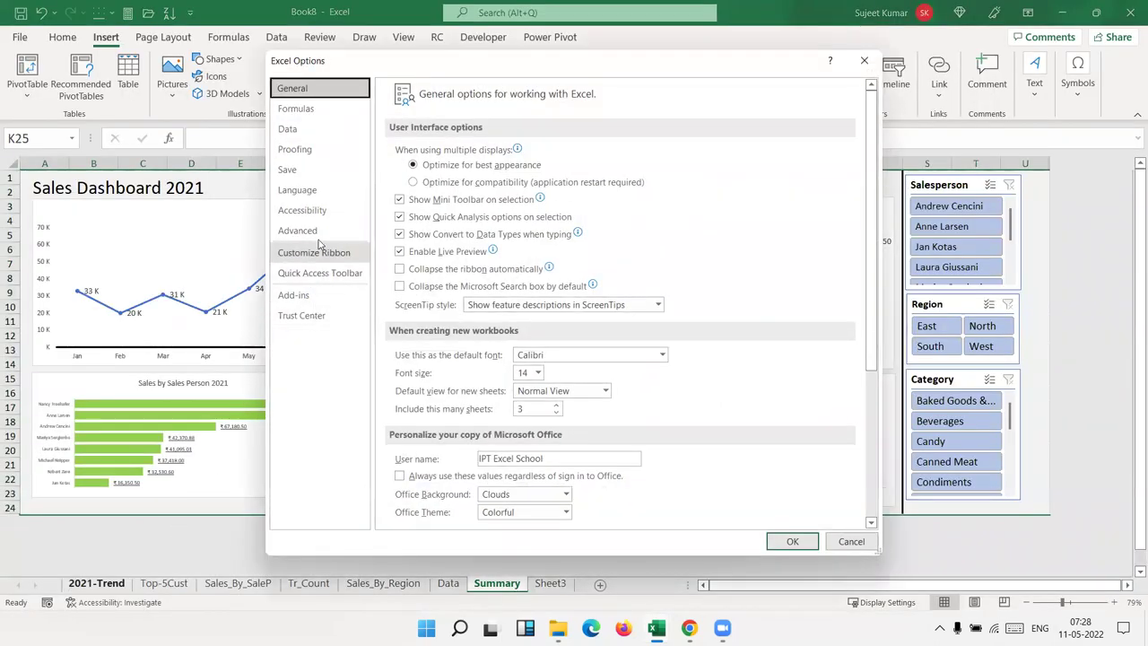
left_click(297, 230)
scroll(478, 313, "down", 5)
scroll(478, 313, "down", 3)
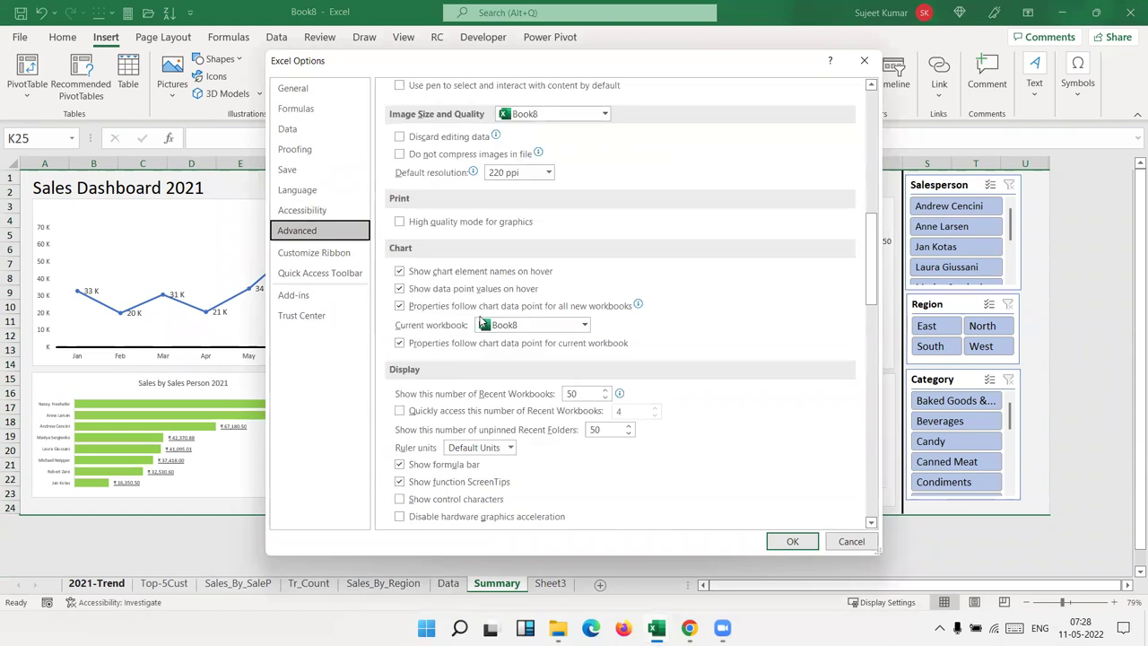
scroll(478, 313, "down", 7)
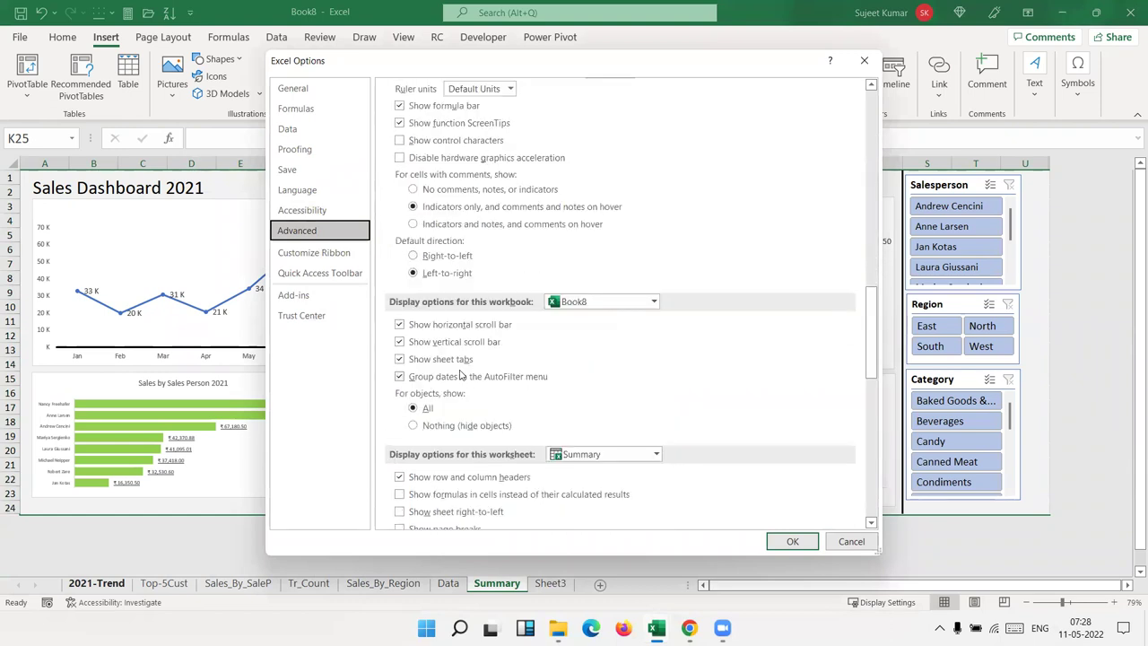
left_click(411, 360)
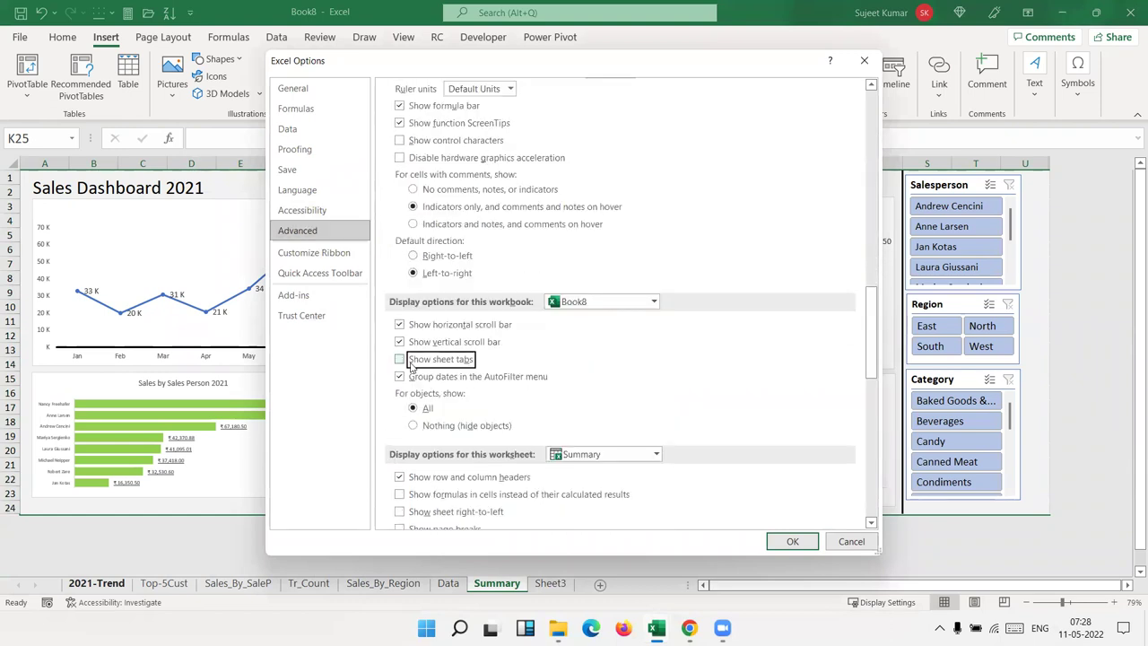
left_click(792, 541)
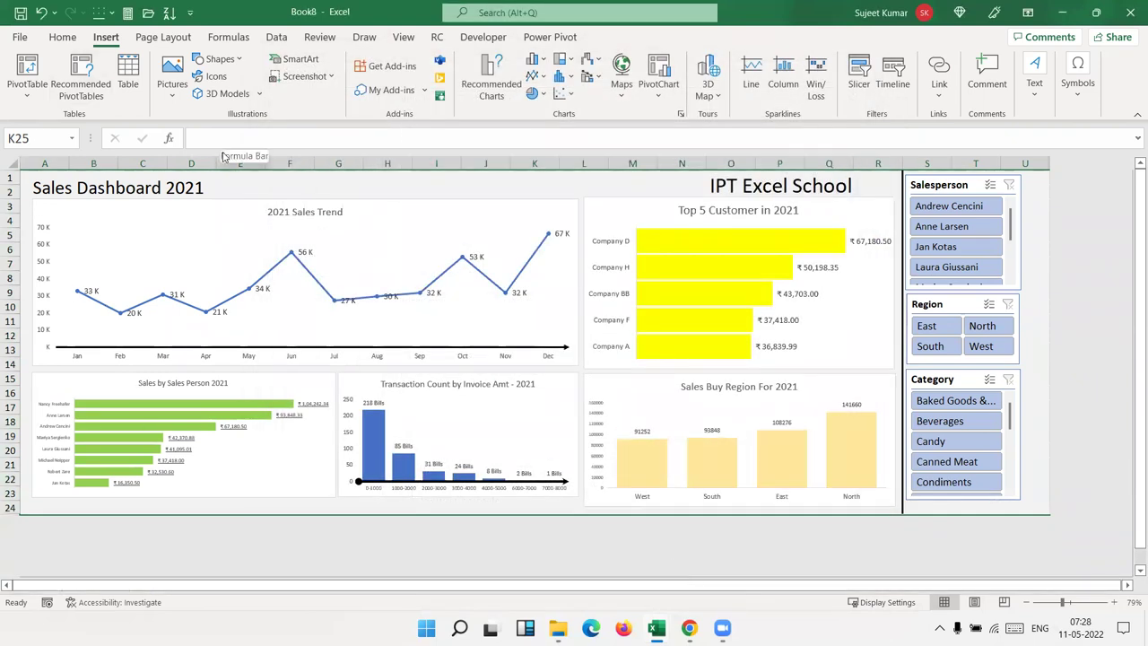
left_click(207, 237)
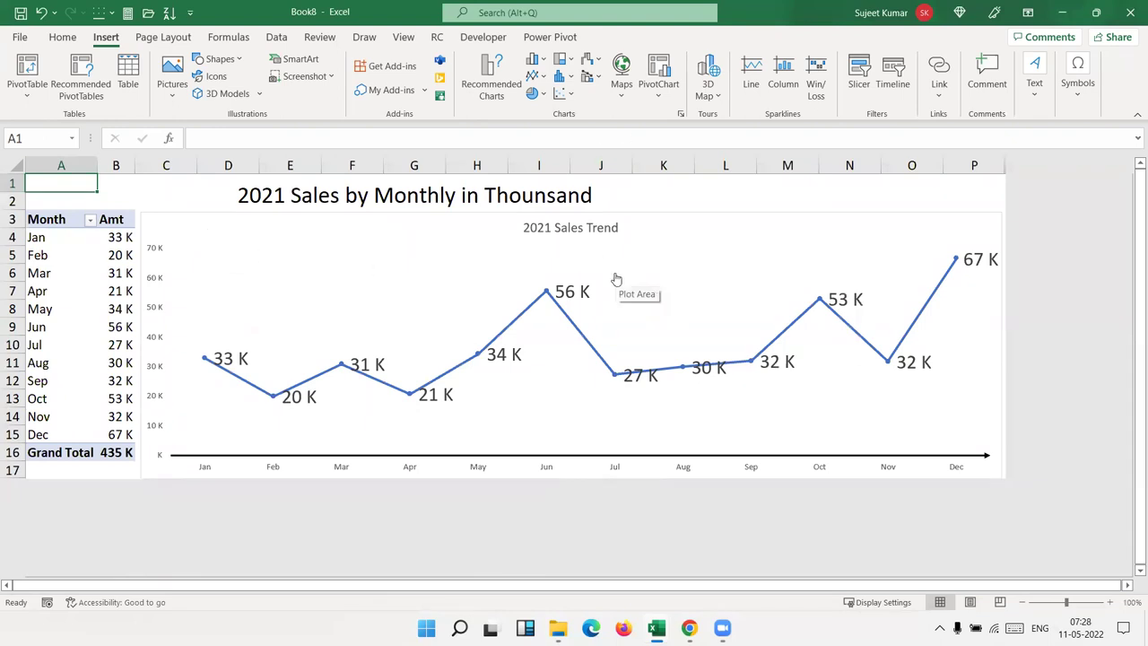
left_click(269, 236)
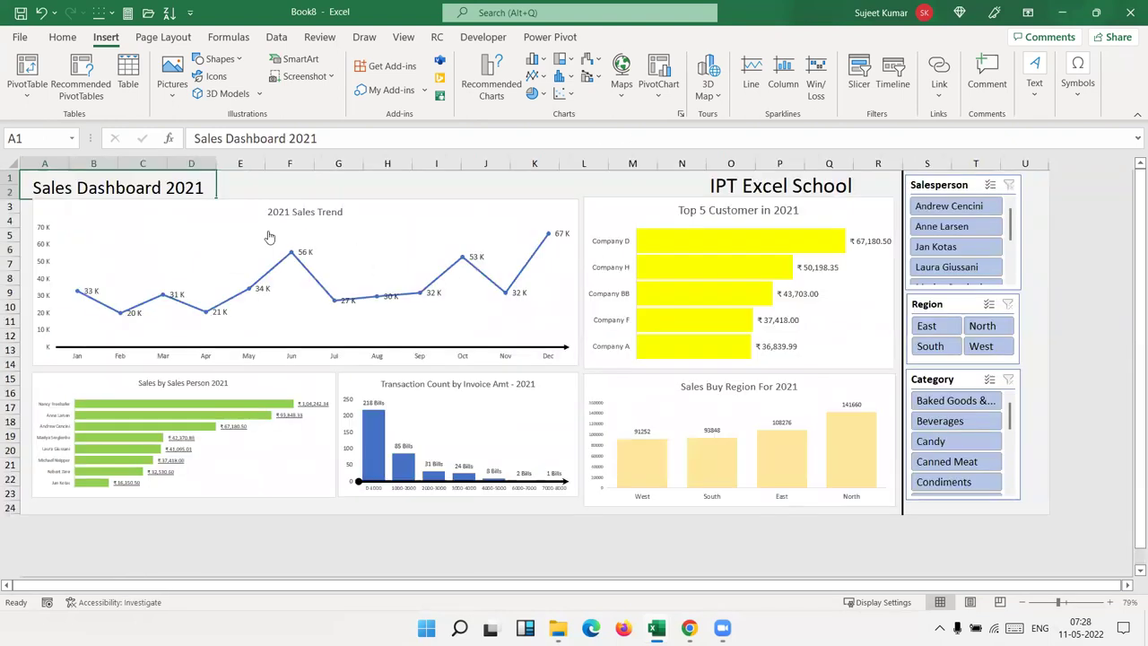
left_click(604, 216)
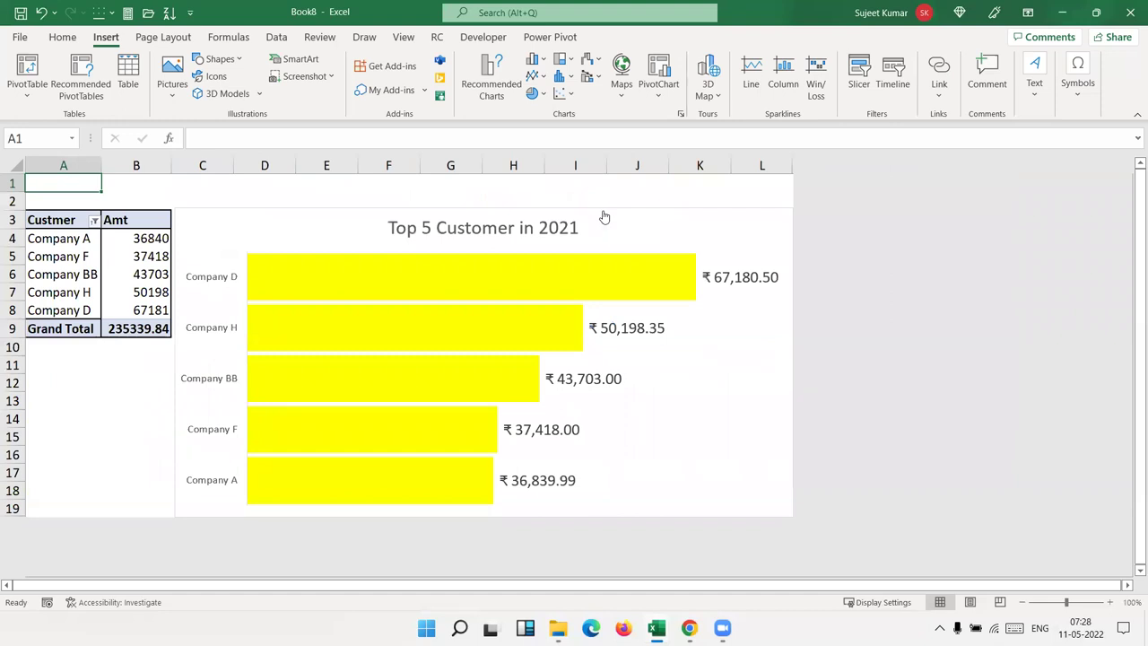
left_click(602, 216)
left_click(96, 393)
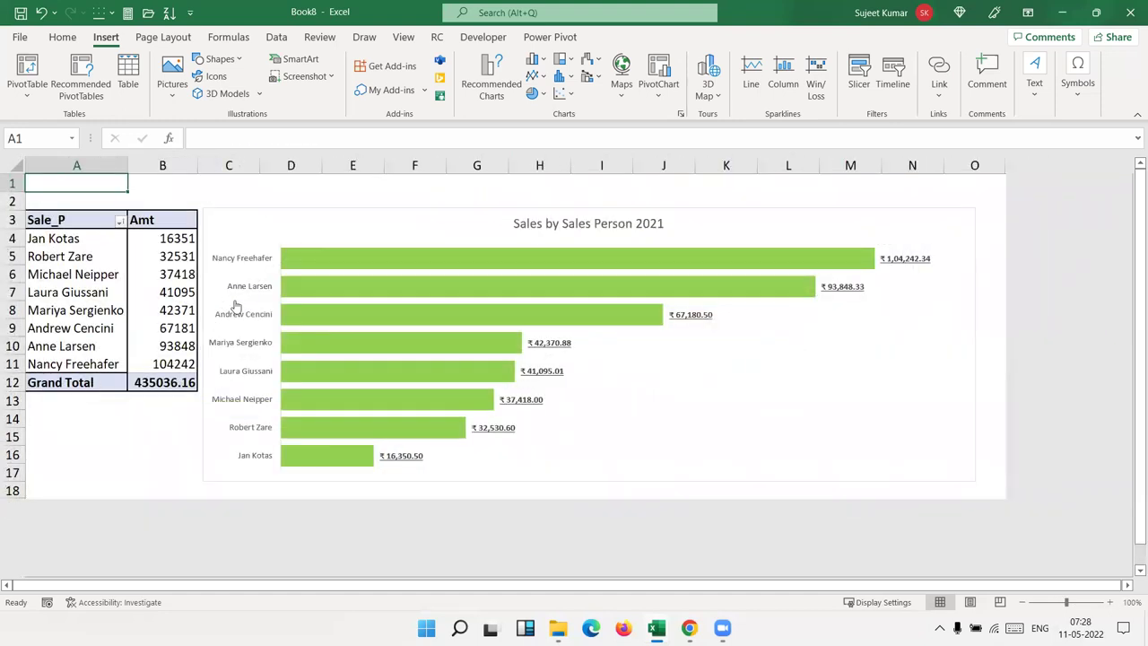
left_click(260, 239)
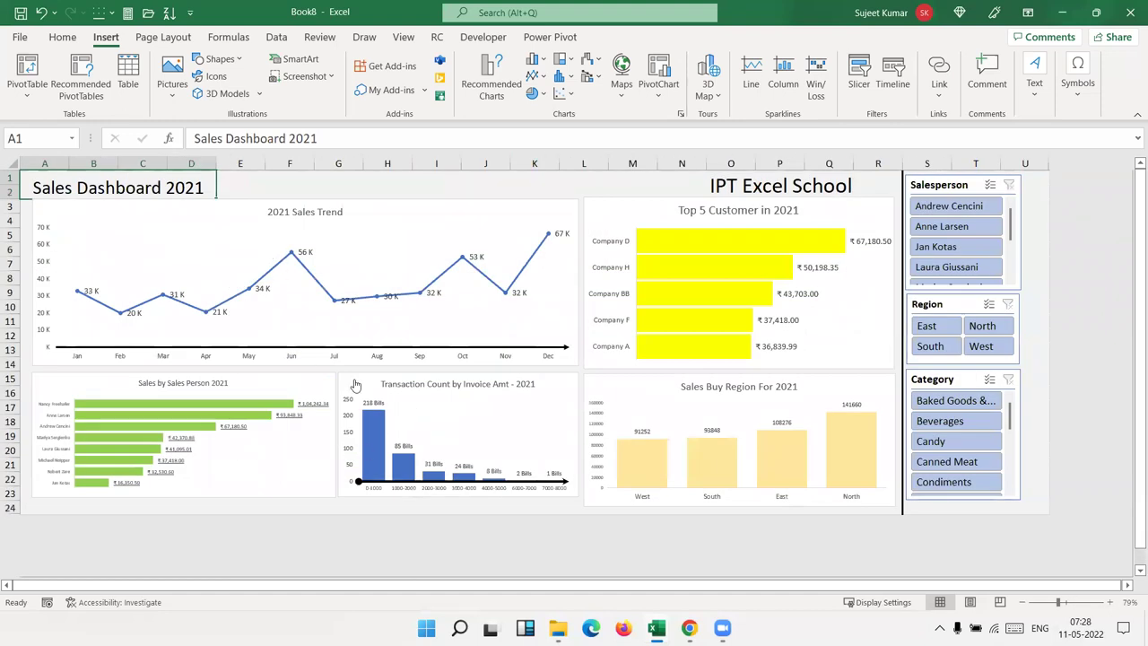
left_click(355, 385)
left_click(387, 305)
left_click(592, 385)
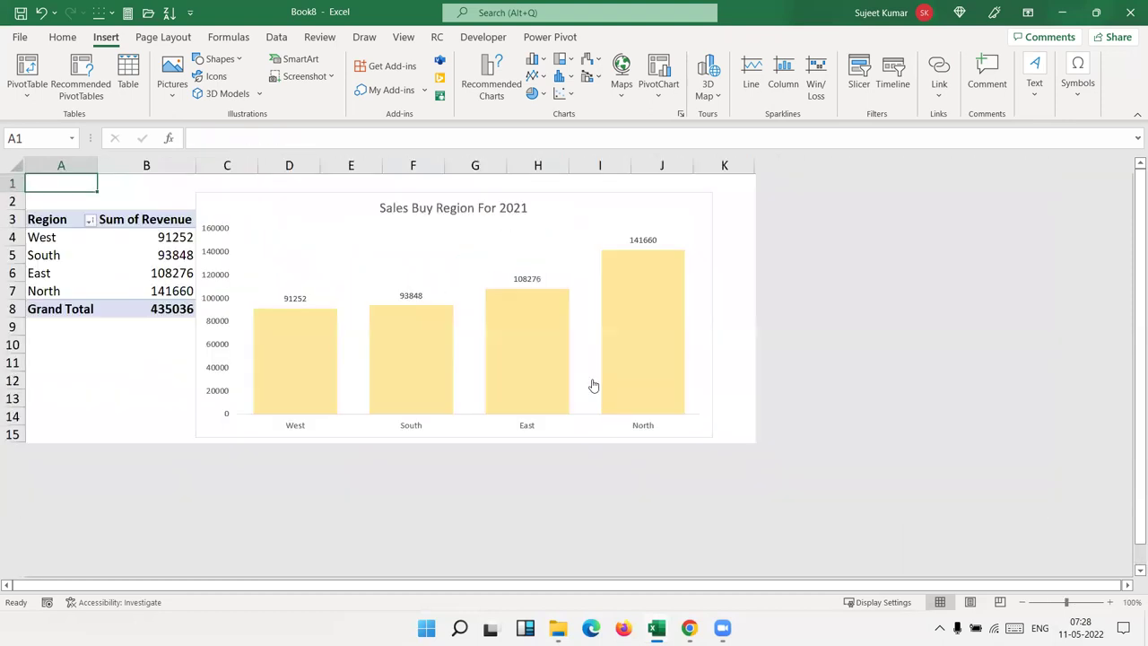
left_click(688, 218)
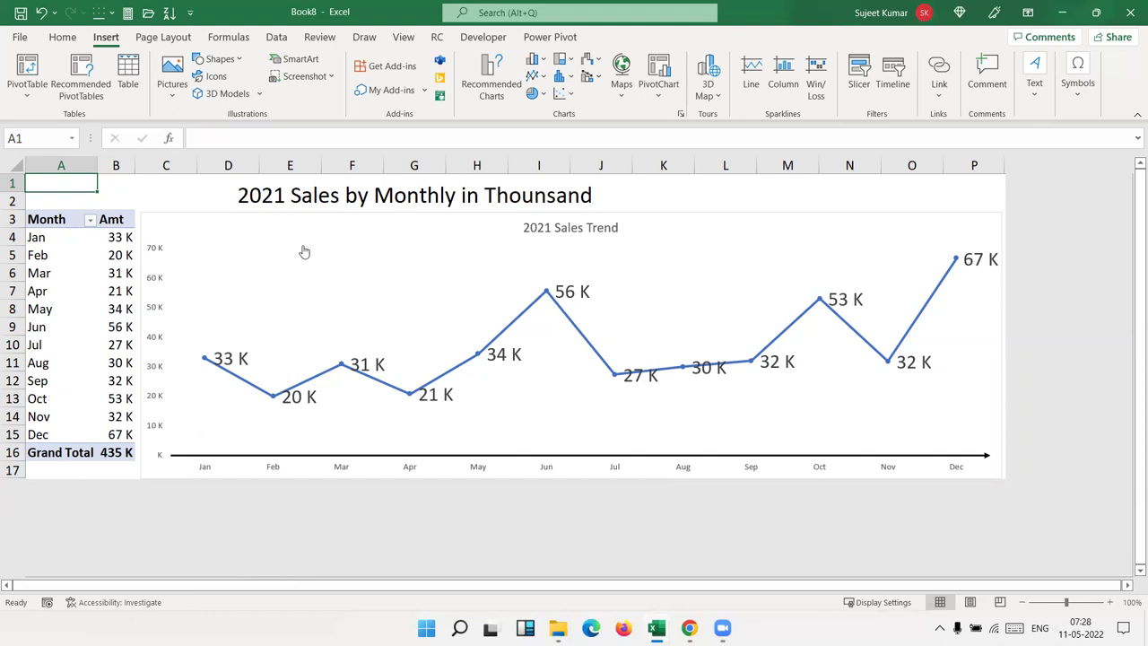
Step: In the VBA editor, create a Workbook_Open procedure in the ThisWorkbook module
left_click(500, 37)
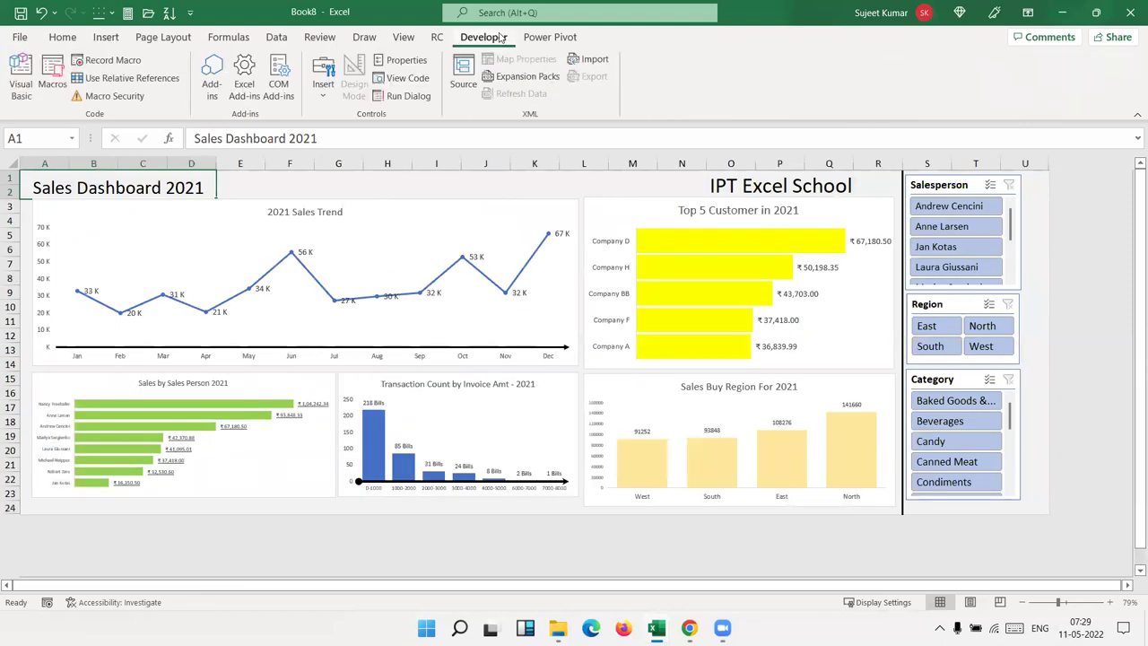
left_click(15, 79)
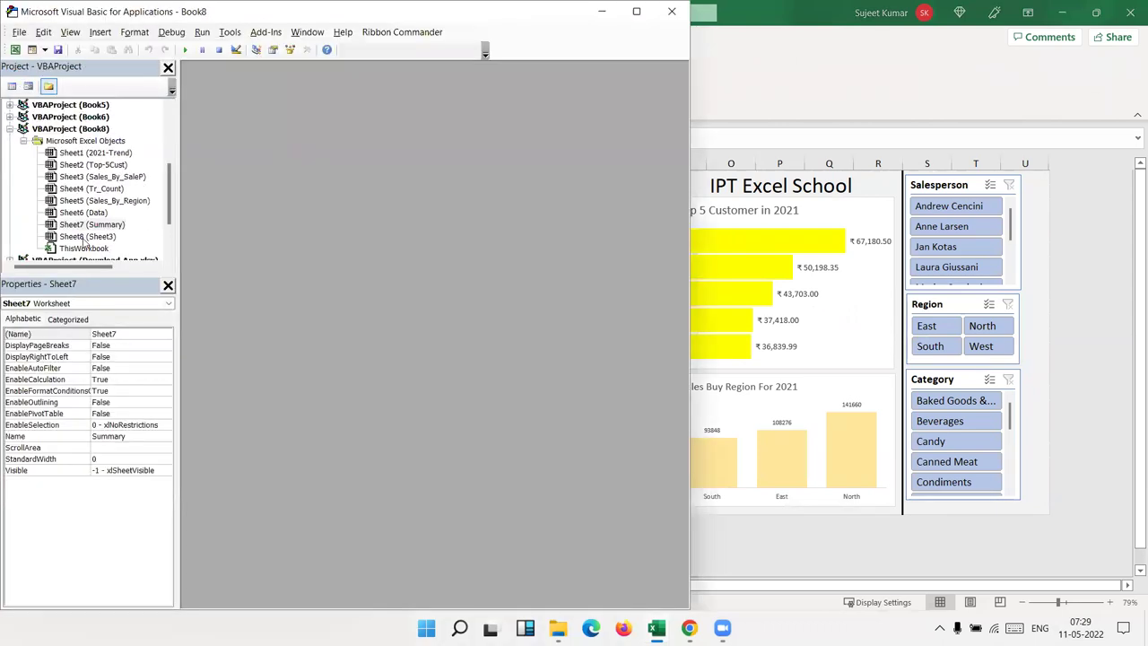
scroll(85, 268, "down", 2)
double_click(82, 189)
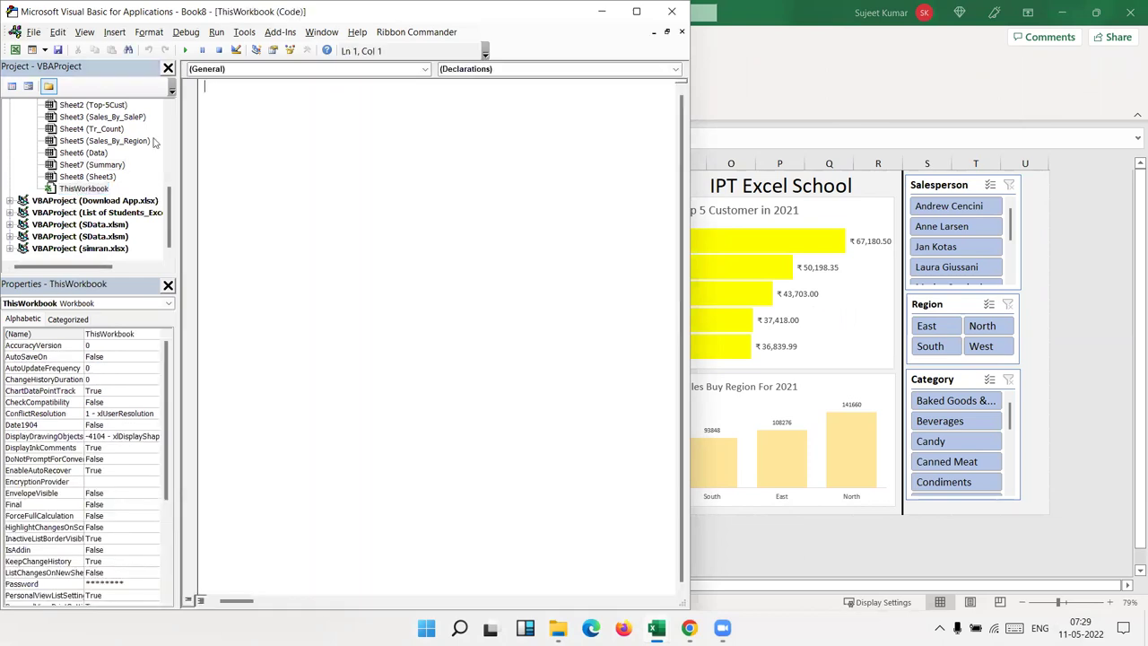
left_click(235, 70)
left_click(236, 91)
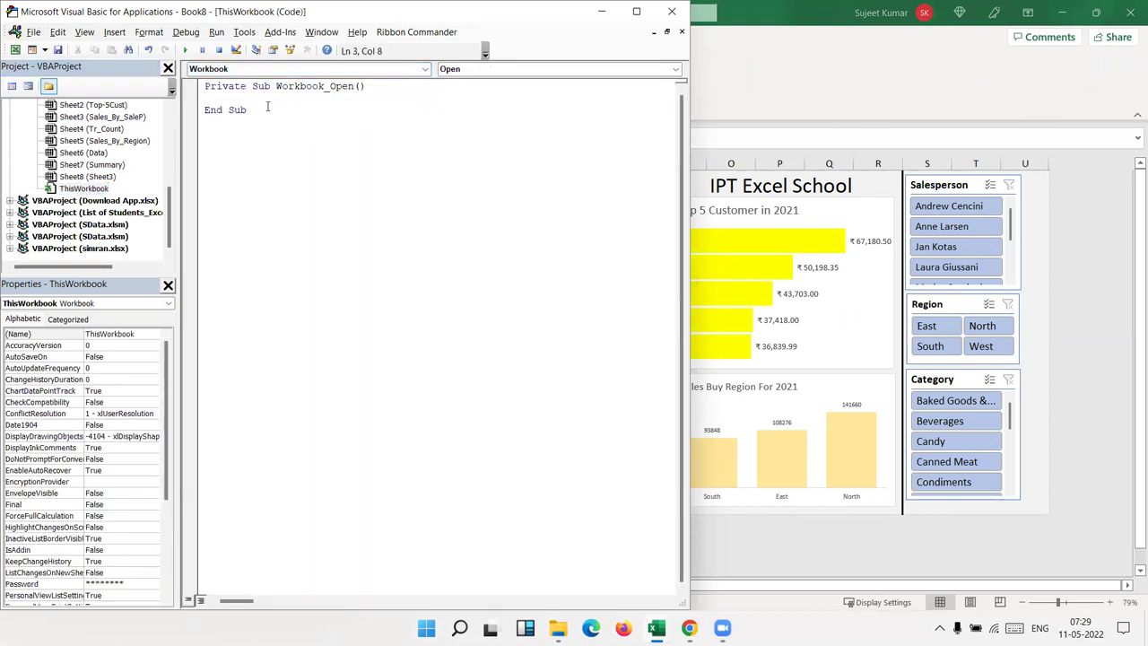
Step: Write Sheet7.Activate inside Workbook_Open and return to the Excel dashboard
key("Up")
key("Return")
key("Return")
key("Up")
type("7")
key("Return")
left_click(251, 105)
type(".a")
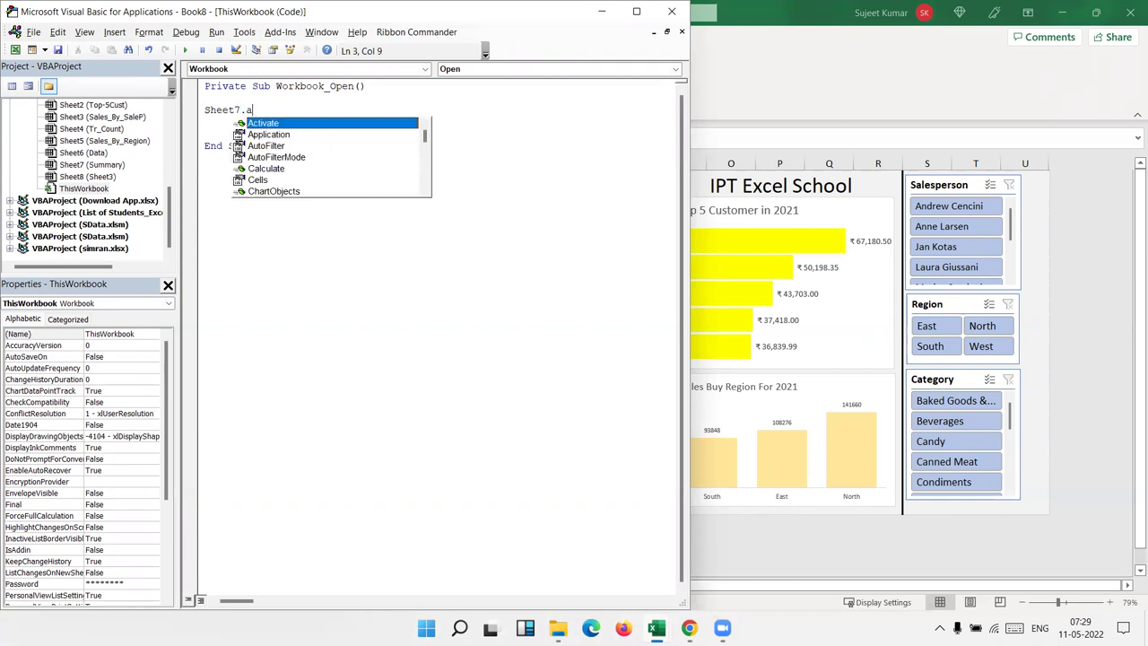
key("Tab")
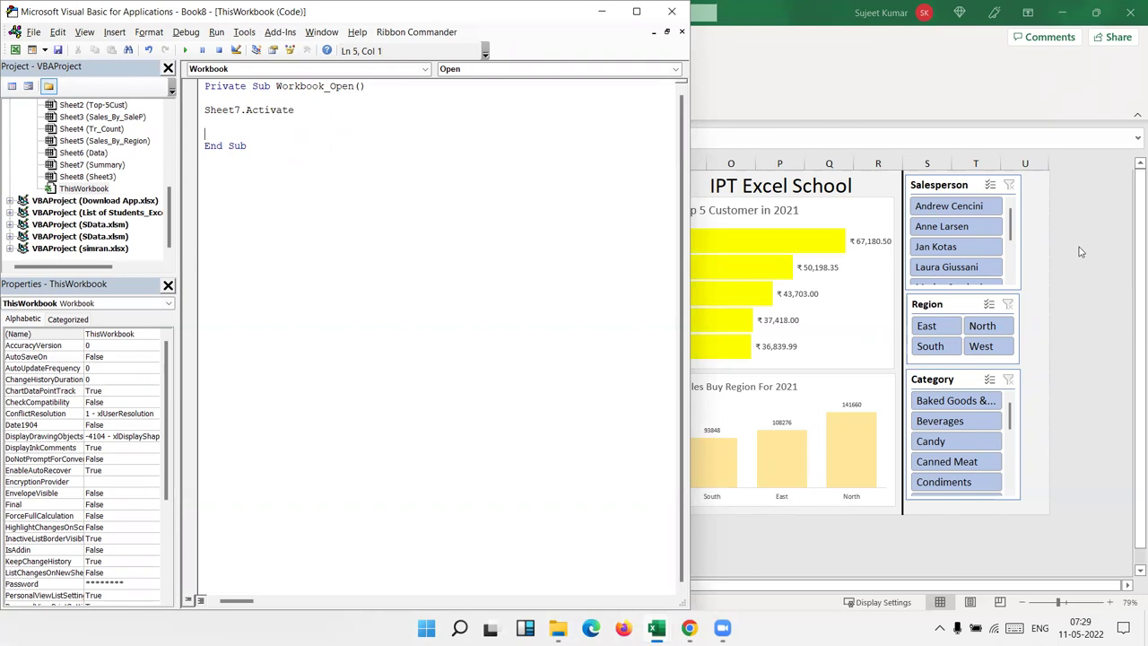
left_click(601, 11)
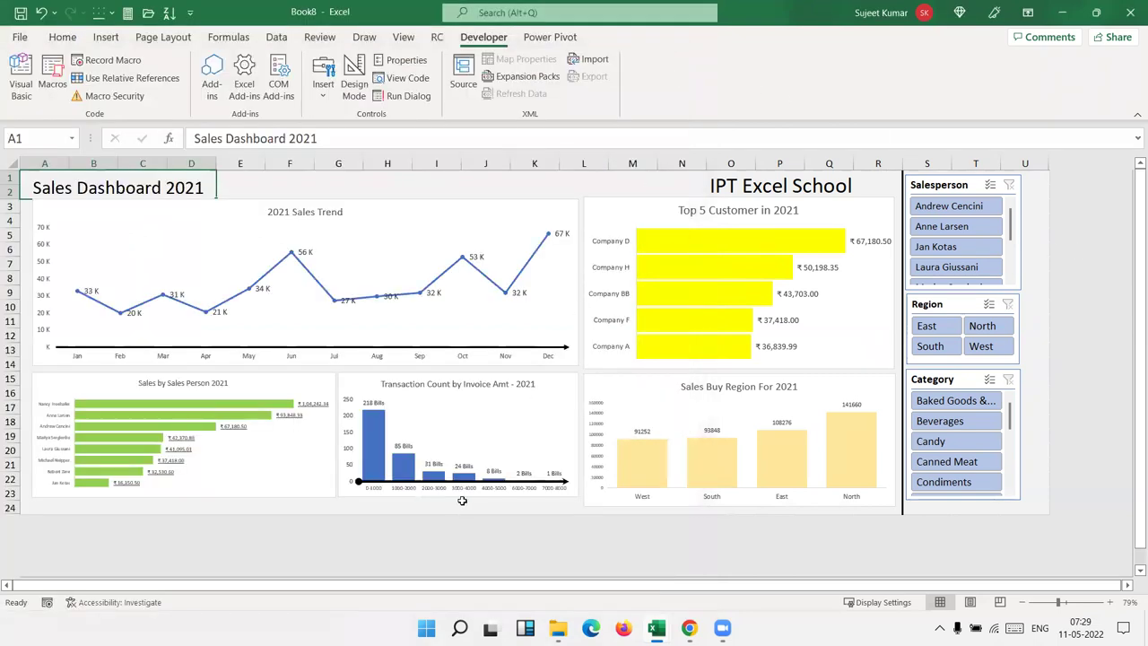
Step: Save as Pivot_Dashboar_Sales_2021.xlsm in the 2022 folder, then open the 2021-Trend sheet
key("ctrl+s")
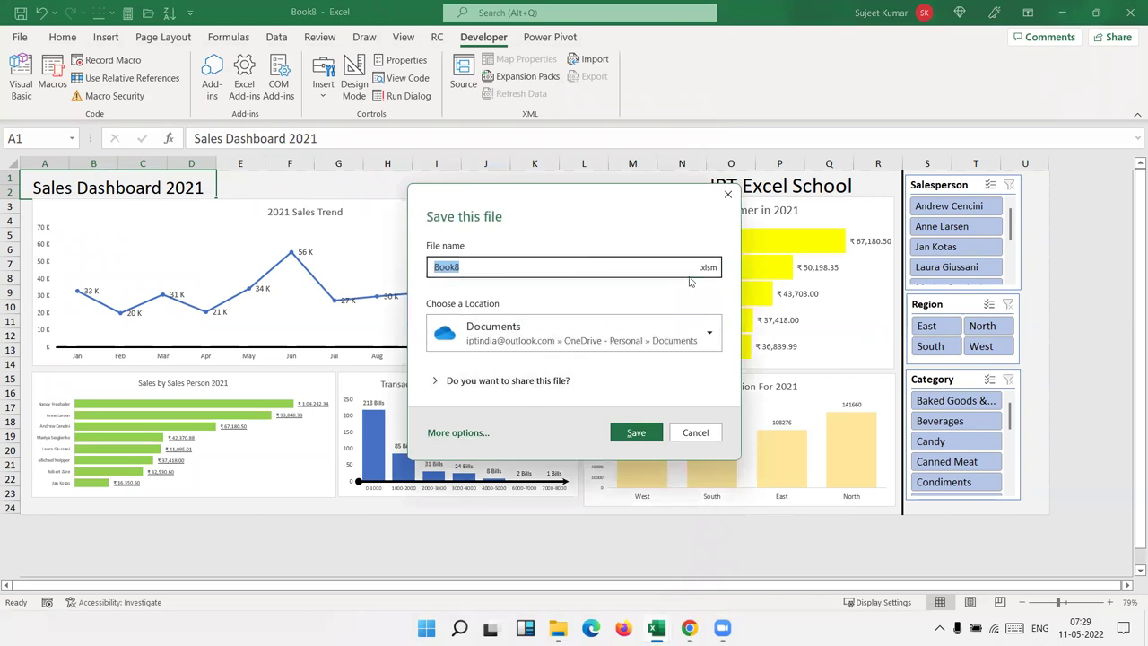
left_click(702, 271)
left_click(703, 272)
left_click(592, 337)
left_click(526, 410)
double_click(453, 268)
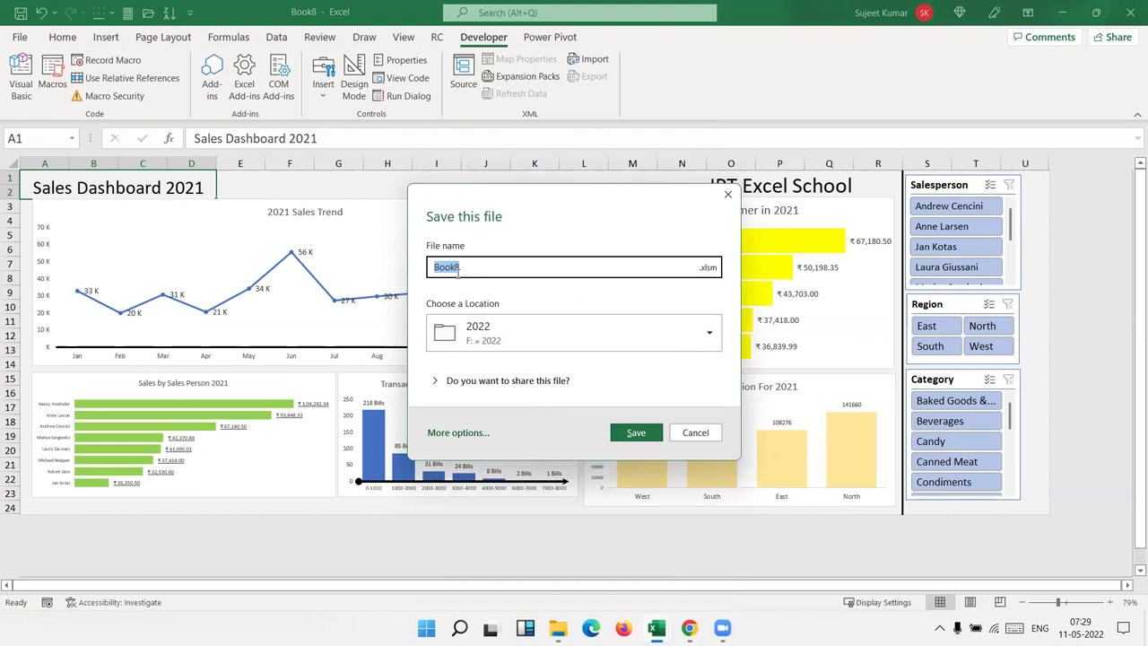
type("Pivot_Dashboar_Sales_2021")
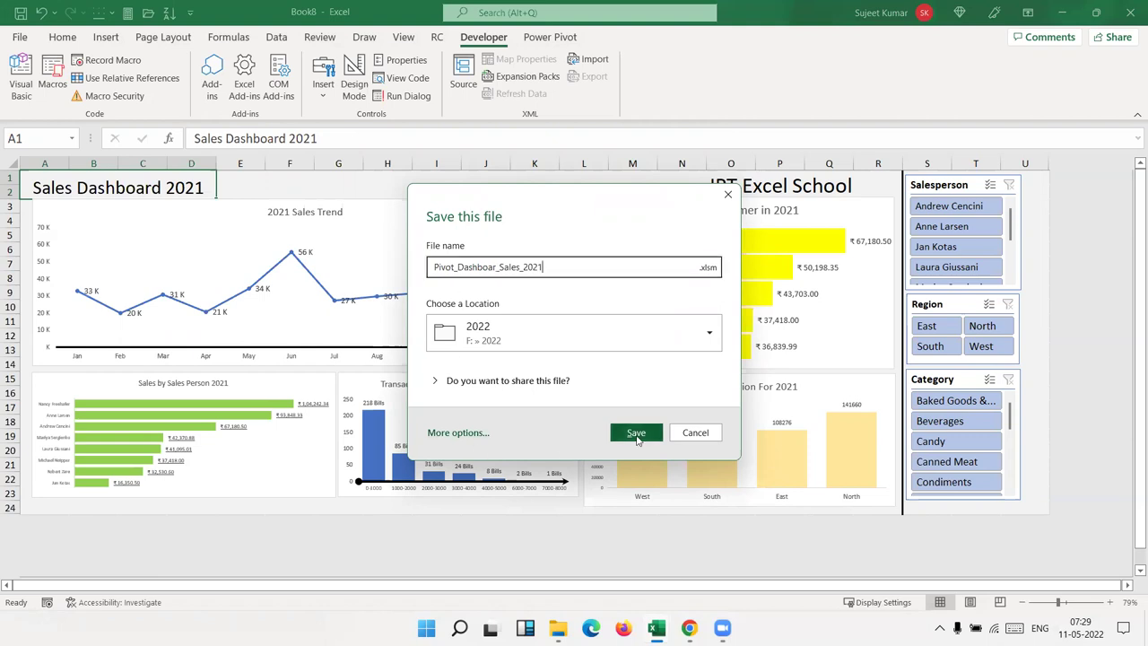
left_click(636, 434)
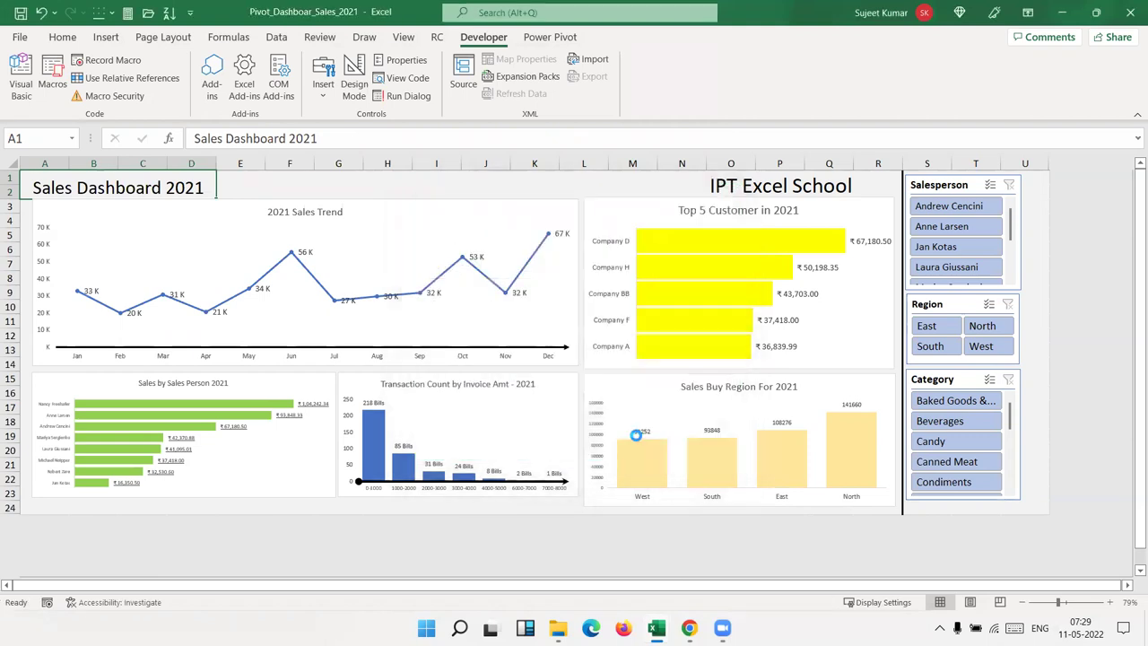
left_click(214, 230)
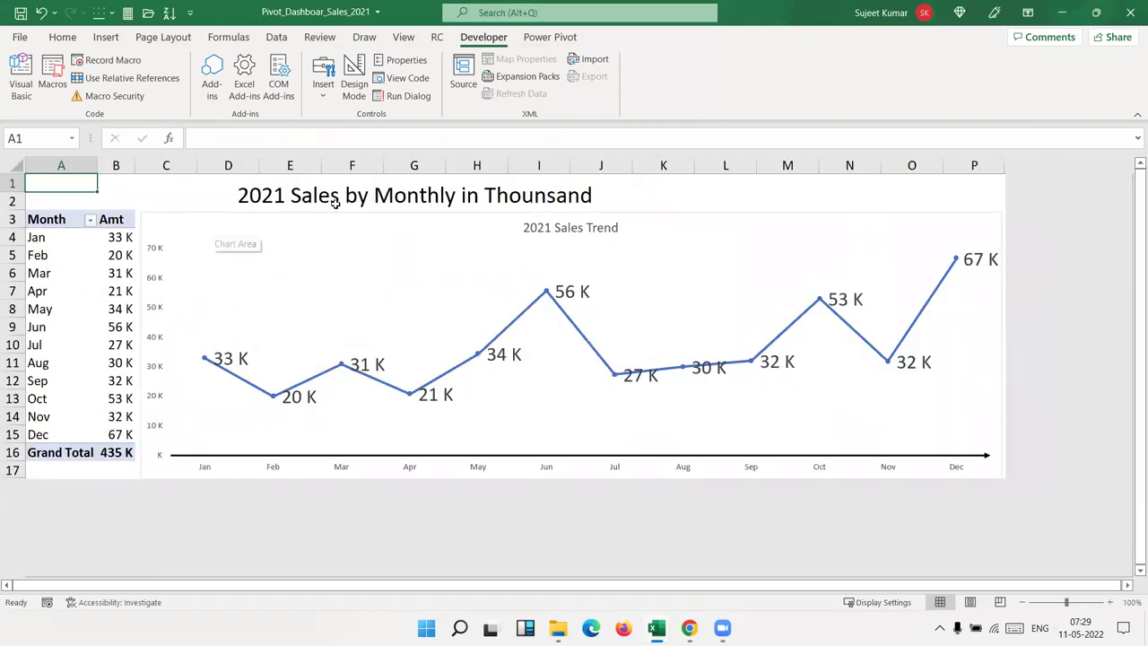
Step: Close with saving, reopen Pivot_Dashboar_Sales_2021 from recent files, and save again
left_click(1117, 20)
left_click(532, 331)
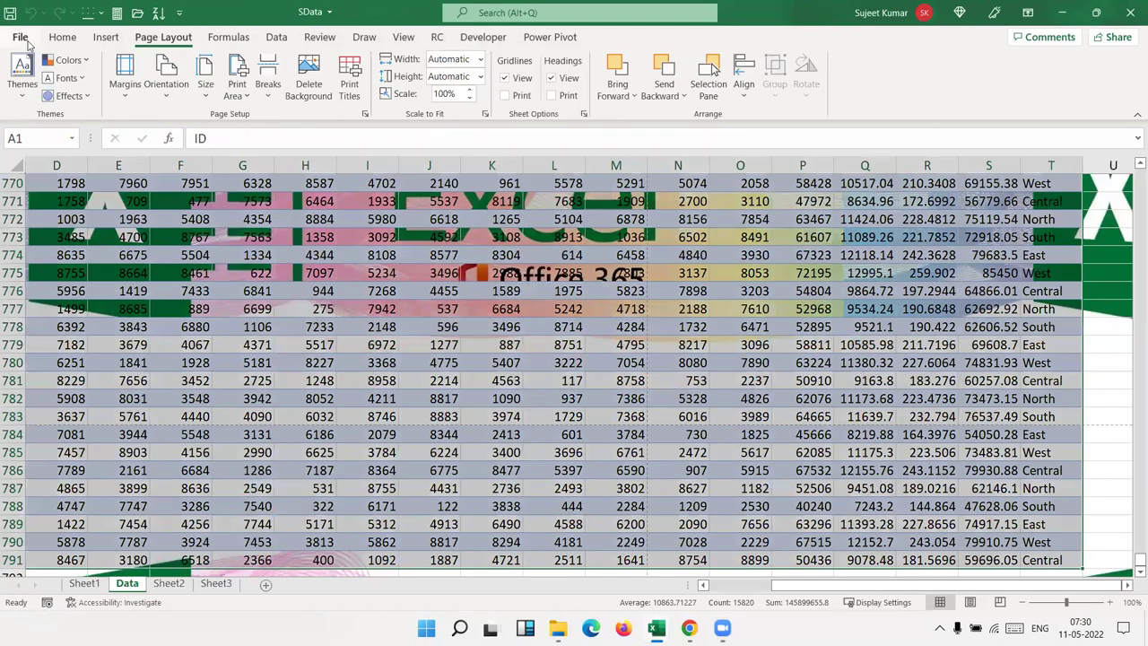
left_click(25, 40)
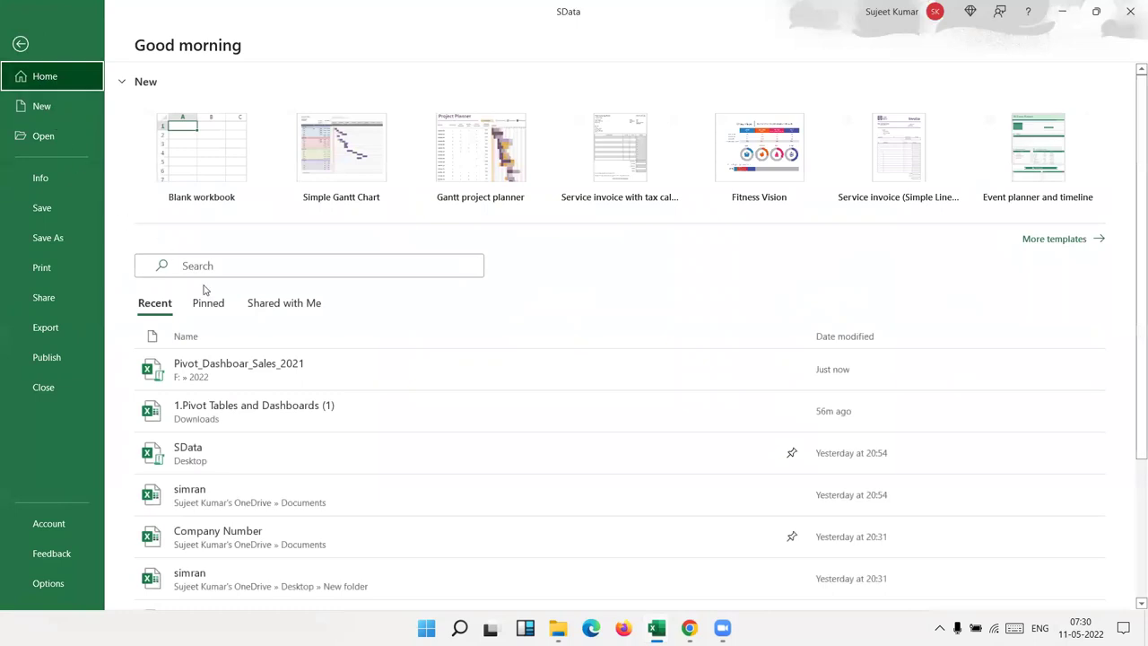
left_click(229, 371)
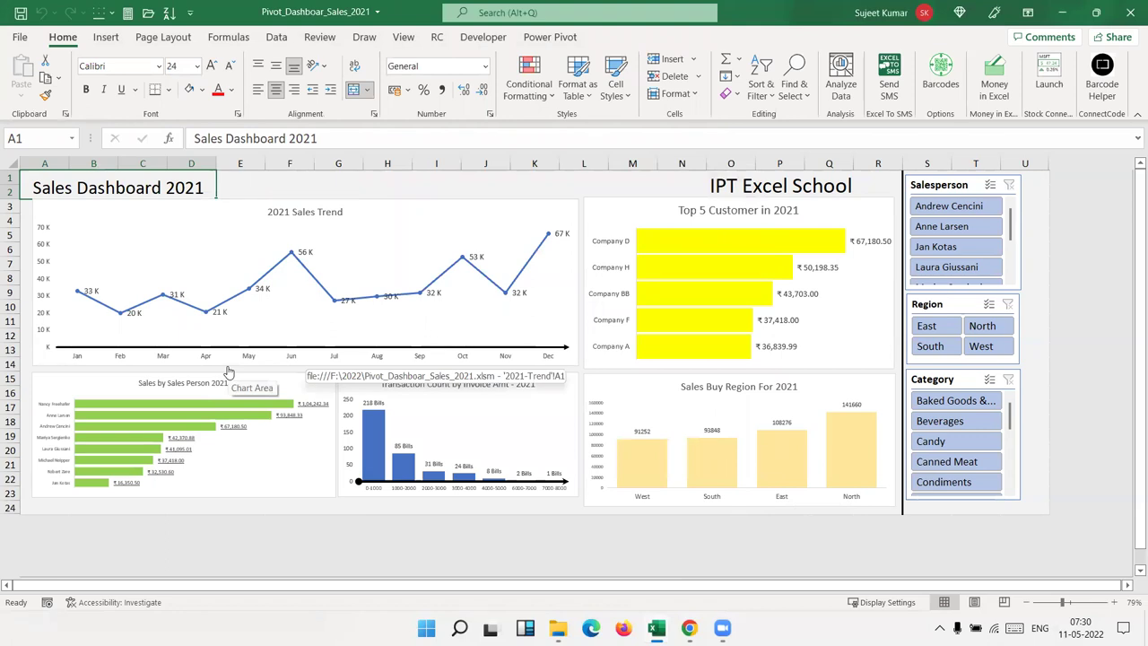
key("ctrl+s")
Step: Switch to Chrome's Gmail tab and start a new message
mouse_move(689, 628)
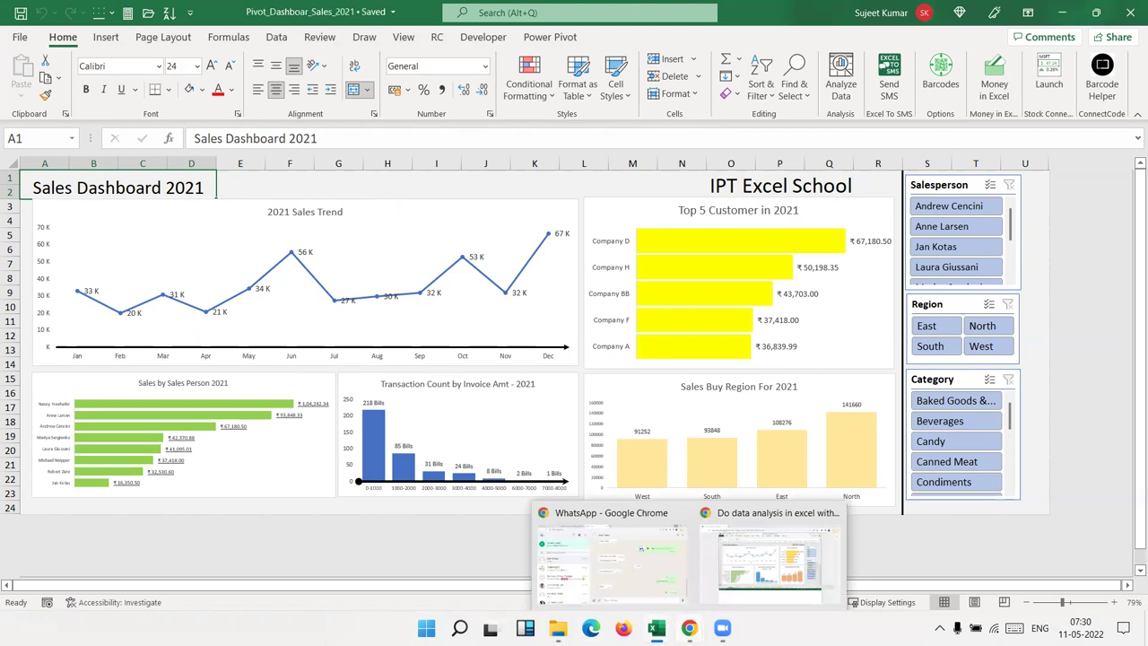
left_click(628, 584)
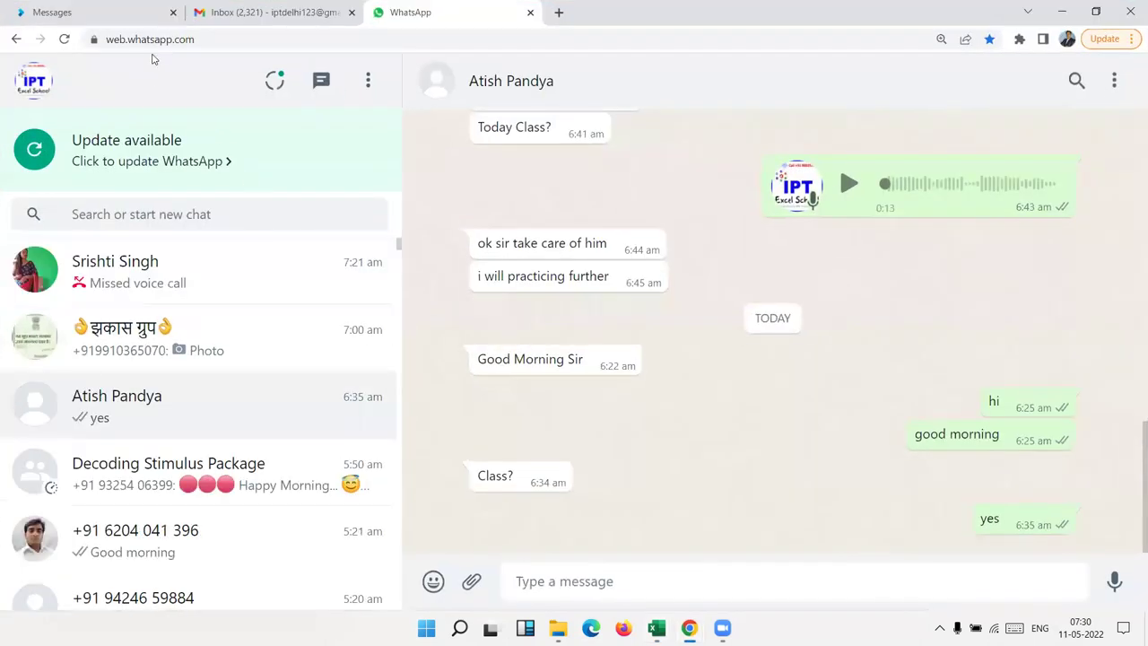
left_click(215, 13)
left_click(89, 147)
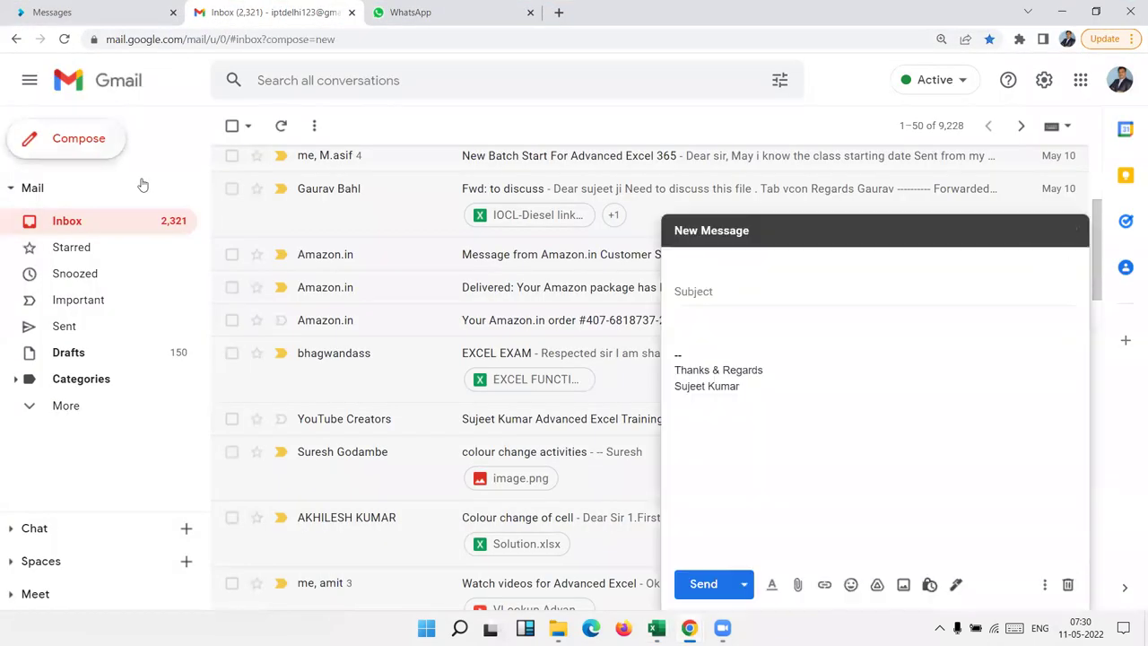
Step: Add the contact's two addresses as recipients, subject 'File', and browse Local Disk (F:) to attach
type("gm")
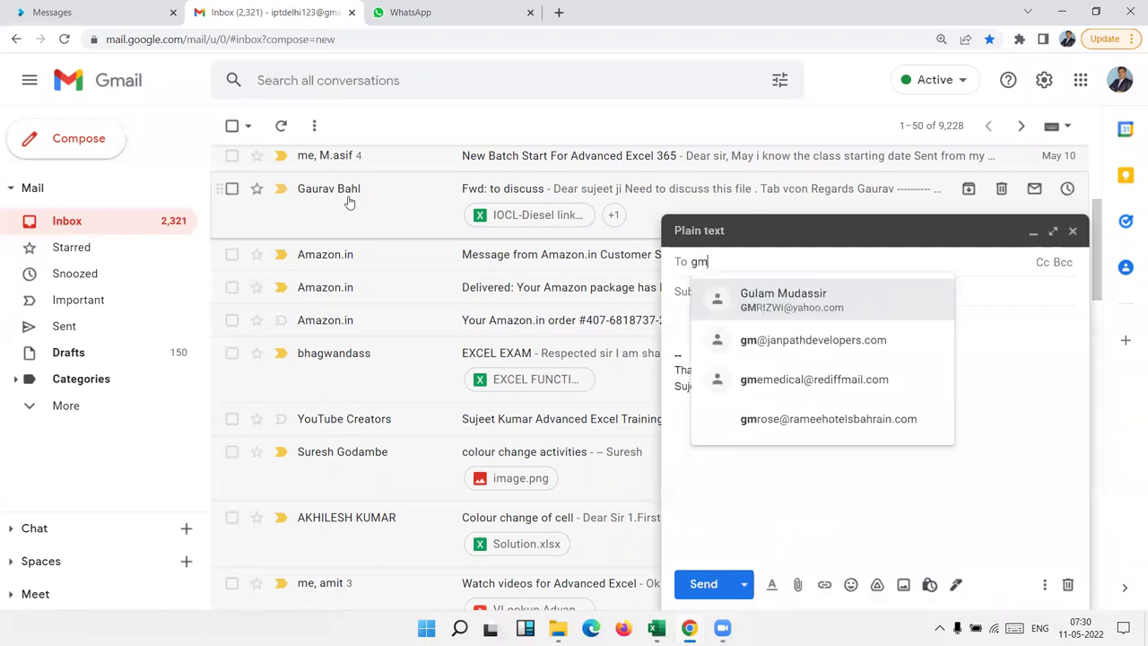
key("BackSpace")
type("atri")
type("is")
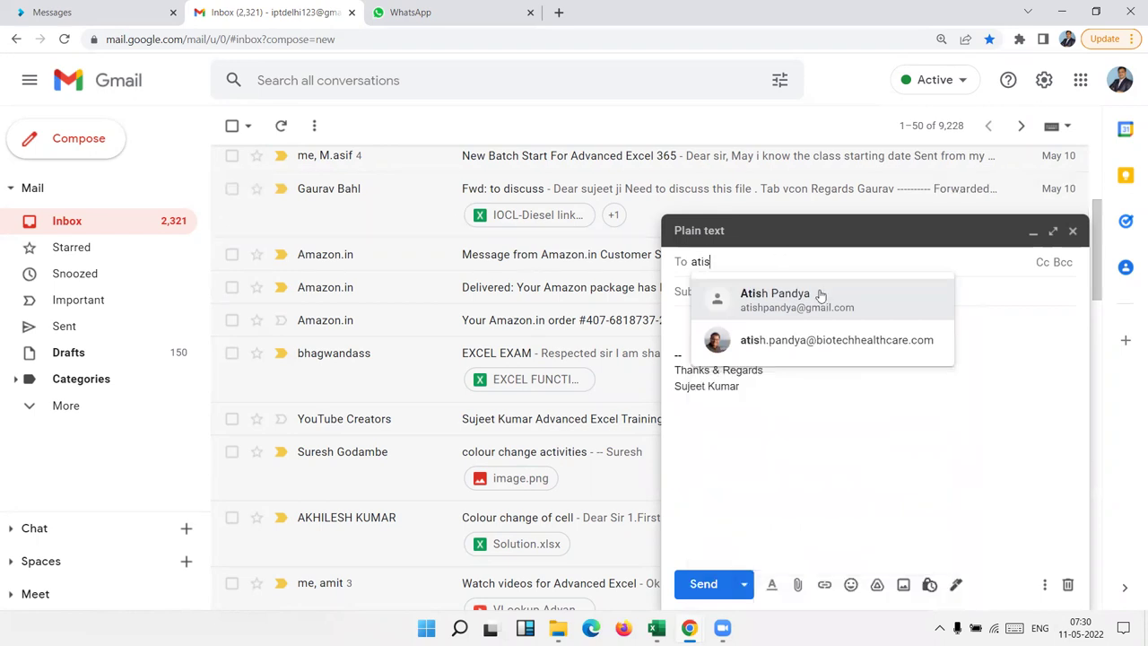
left_click(820, 292)
type("at")
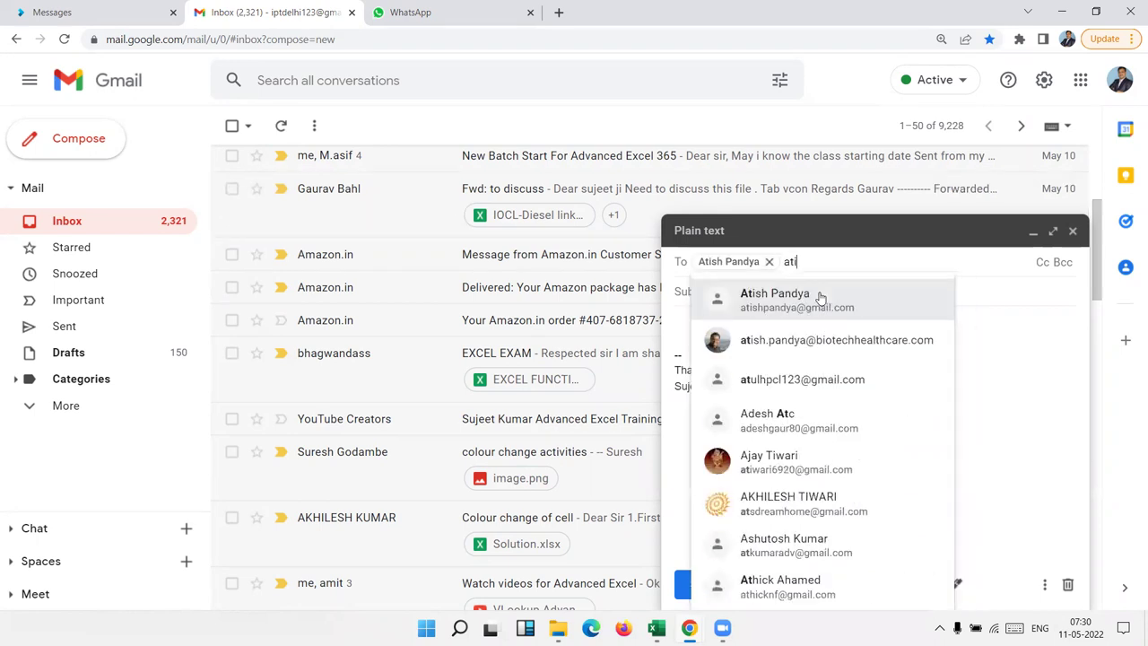
type("i")
left_click(832, 341)
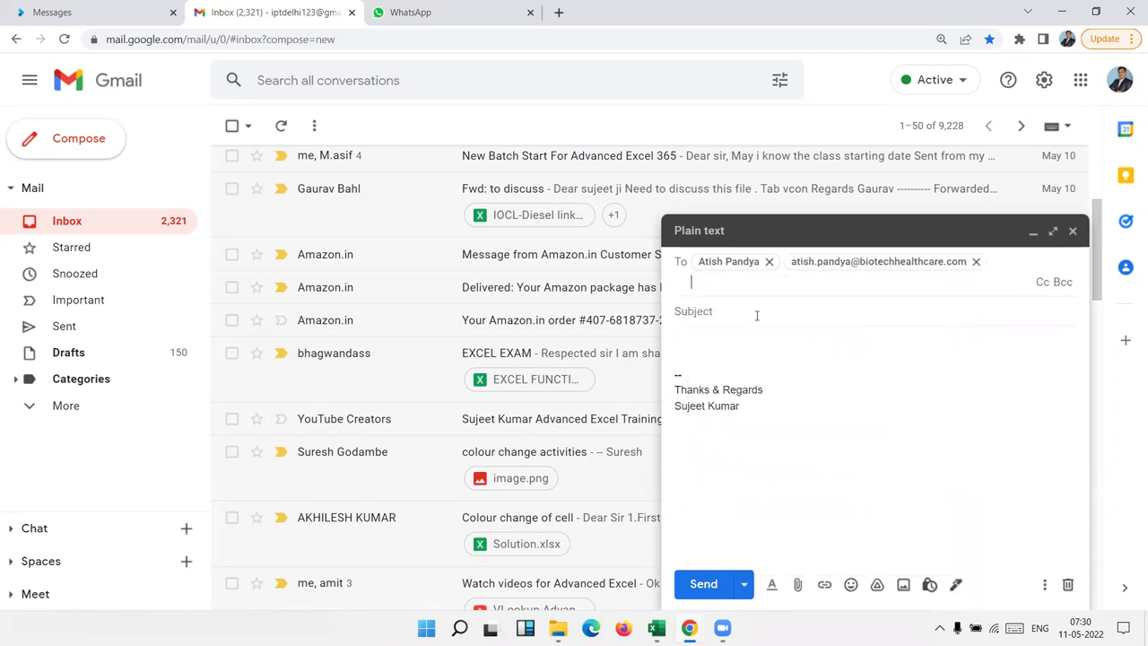
type("Fi")
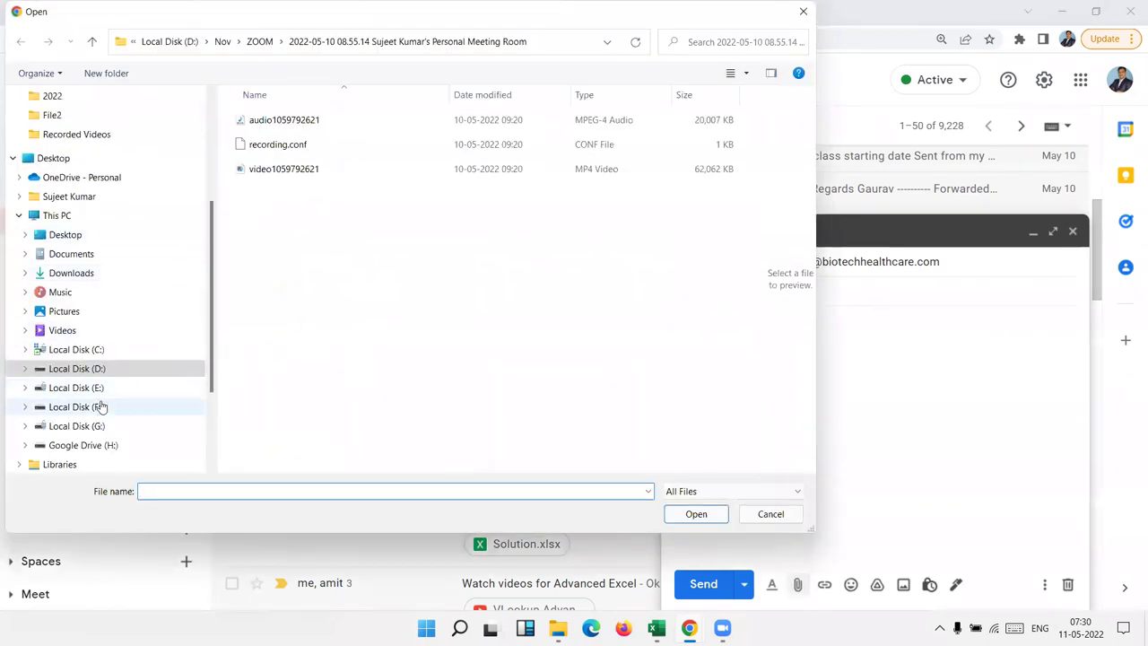
left_click(102, 408)
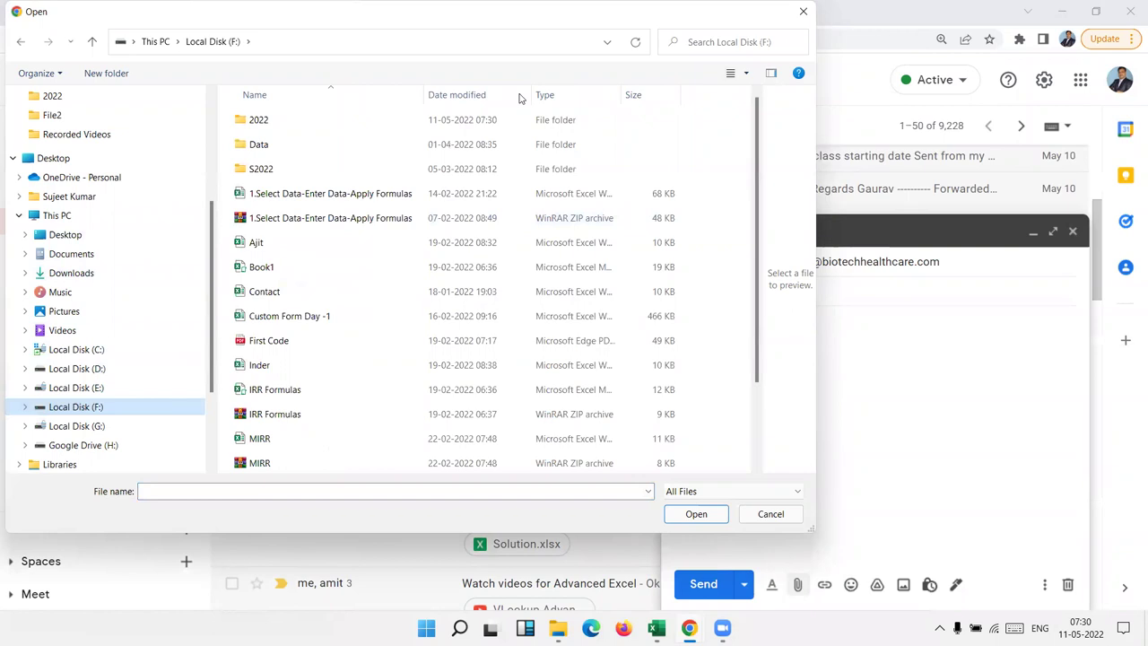